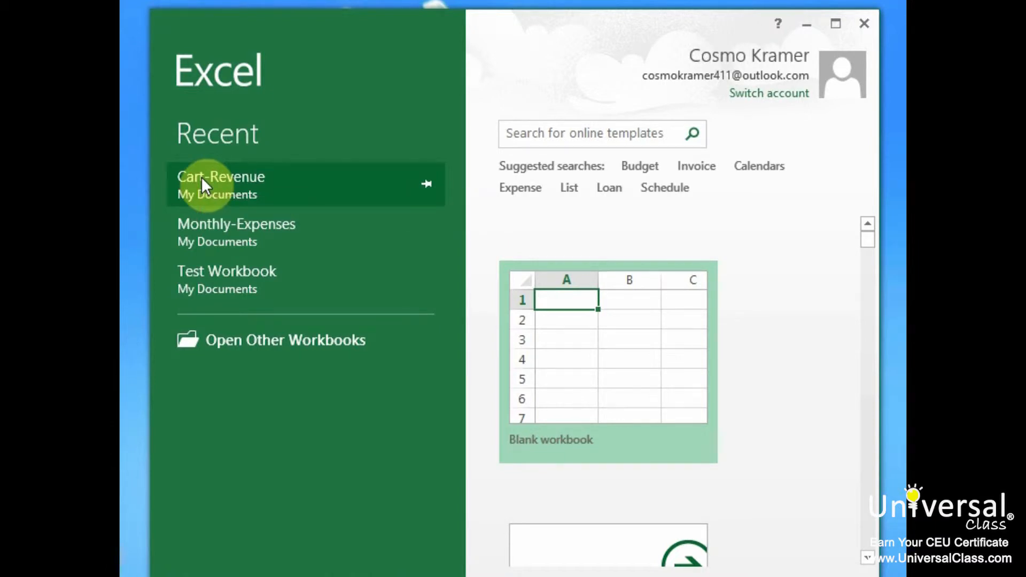
- Create a blank workbook and widen column C to nearly three times its default width
left_click(668, 377)
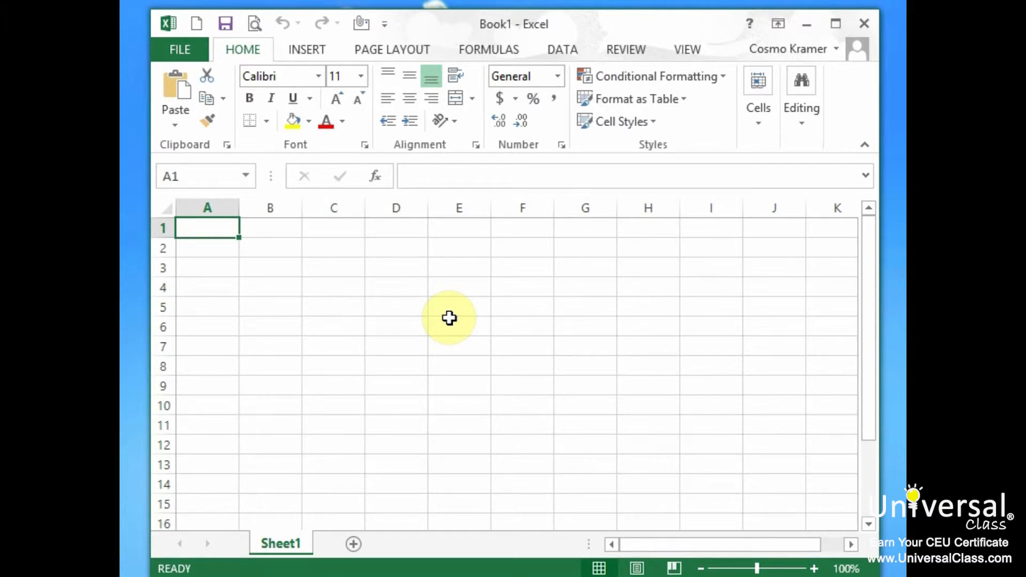
left_click(340, 267)
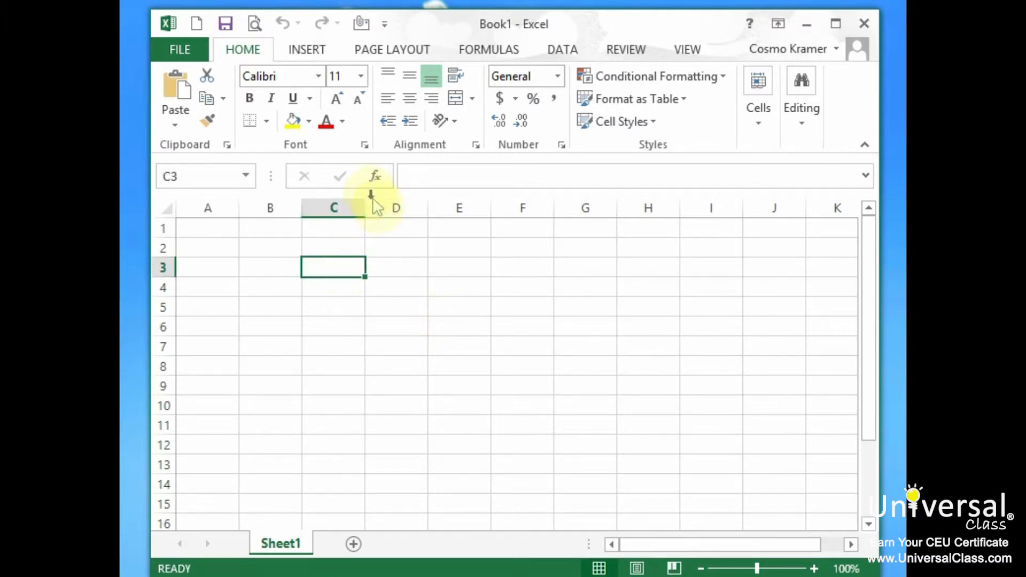
left_click_drag(366, 208, 472, 208)
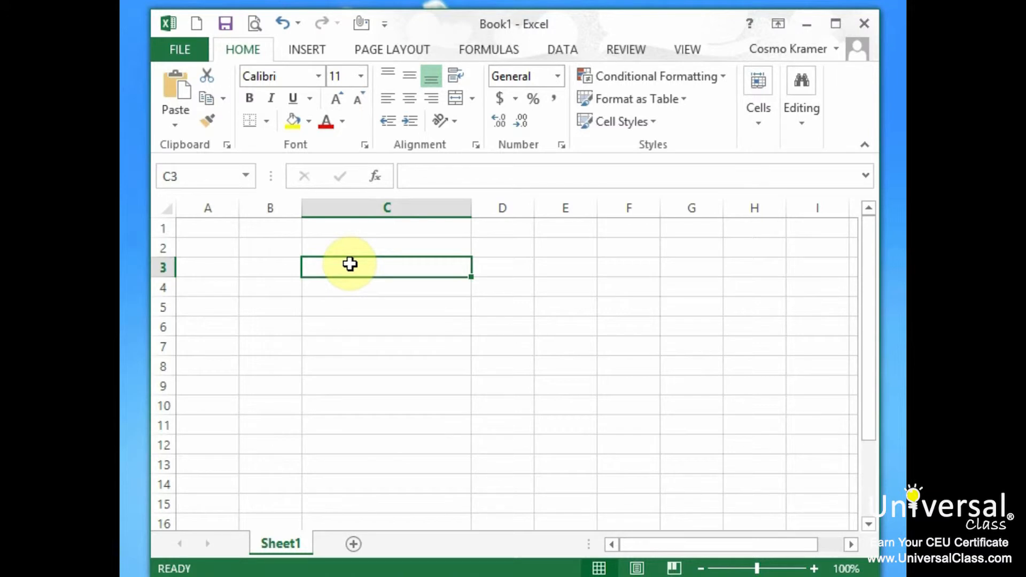
- Enter the formula =5+2 in cell C3
type("=")
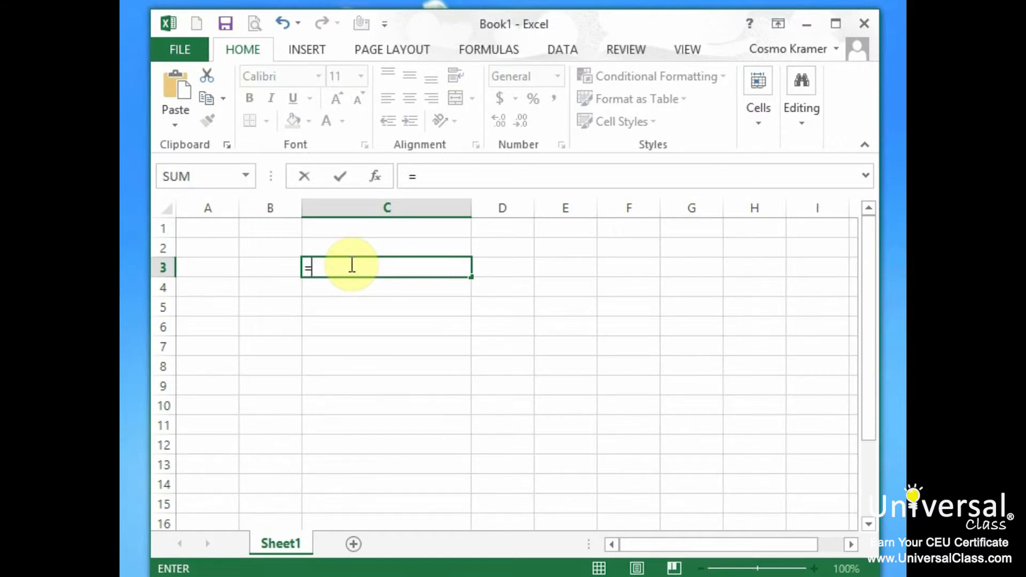
type("5+2")
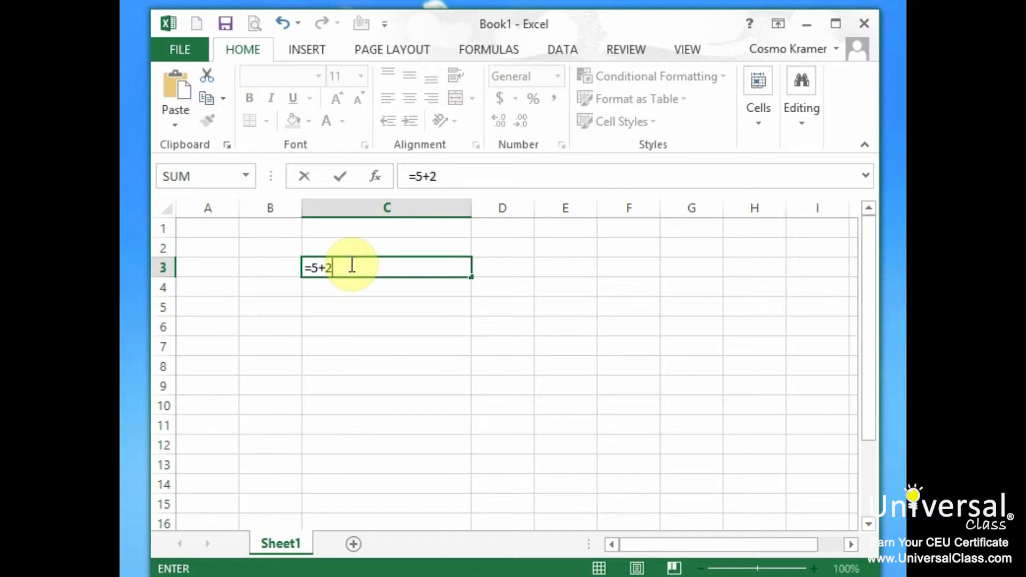
key("Return")
key("Down")
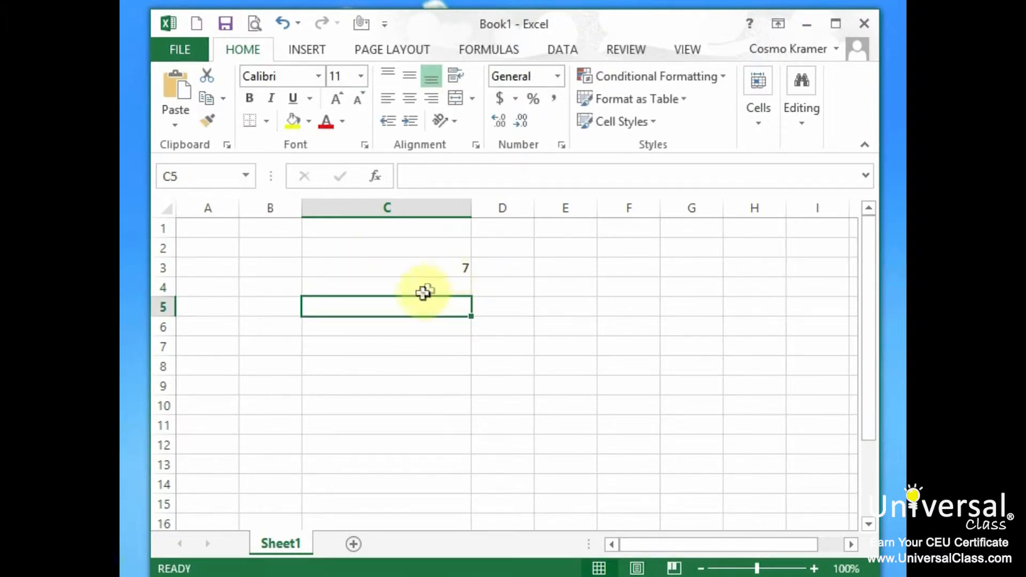
- Examine the formula behind the result in cell C3
left_click(451, 266)
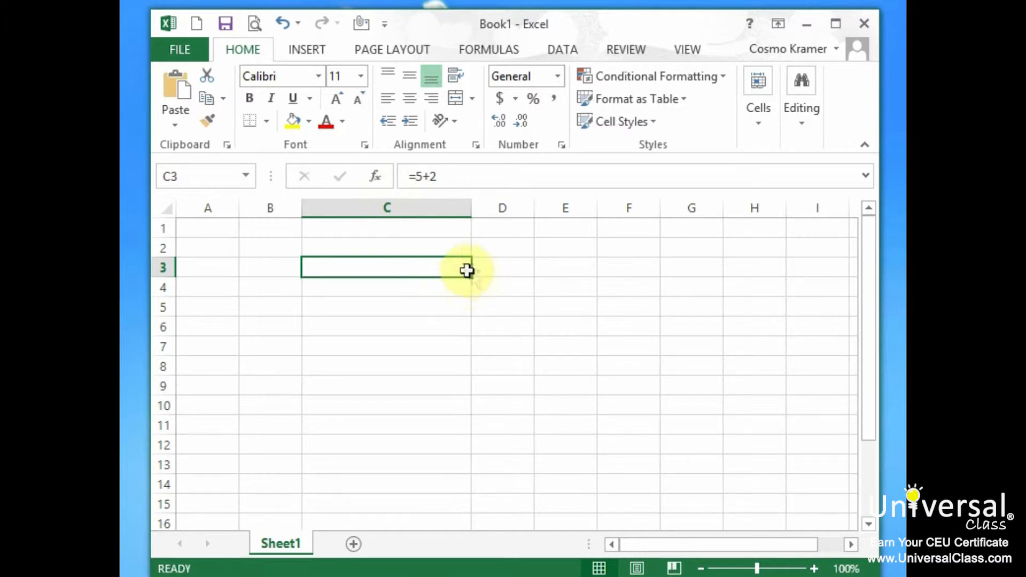
left_click(460, 176)
left_click_drag(460, 177, 399, 177)
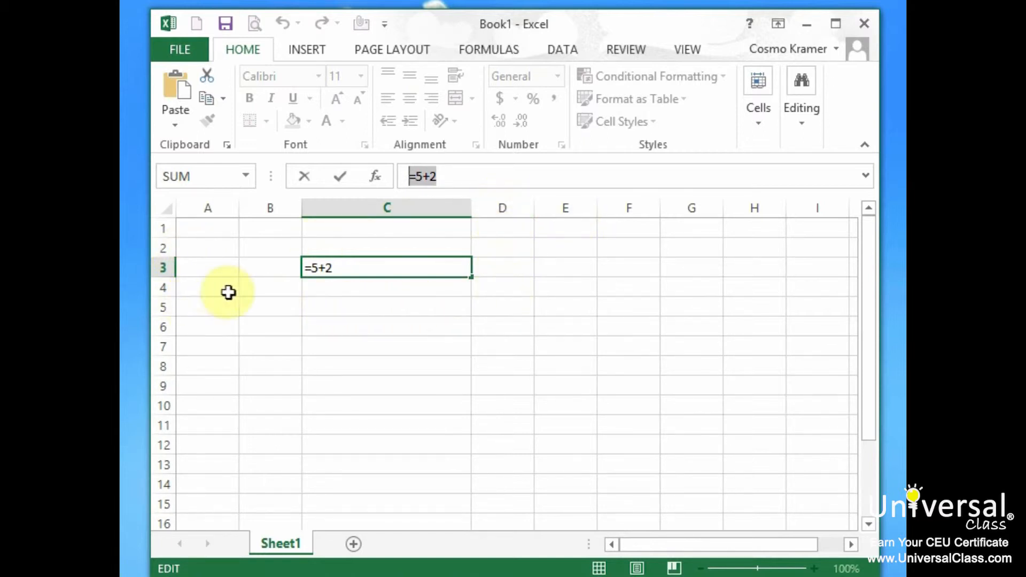
- Enter 495 in cell D1 and 7092 in cell D2
left_click(513, 232)
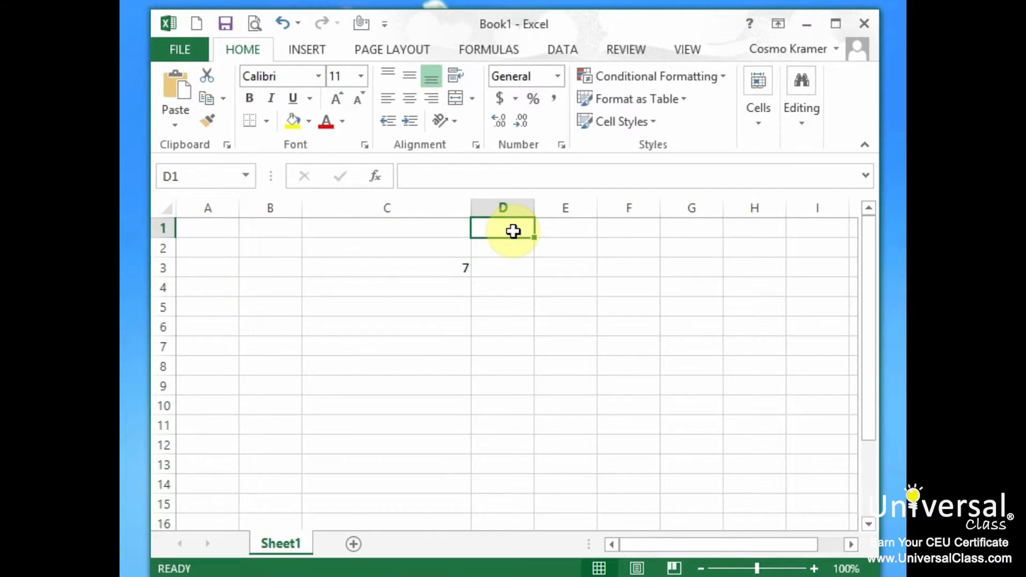
type("4")
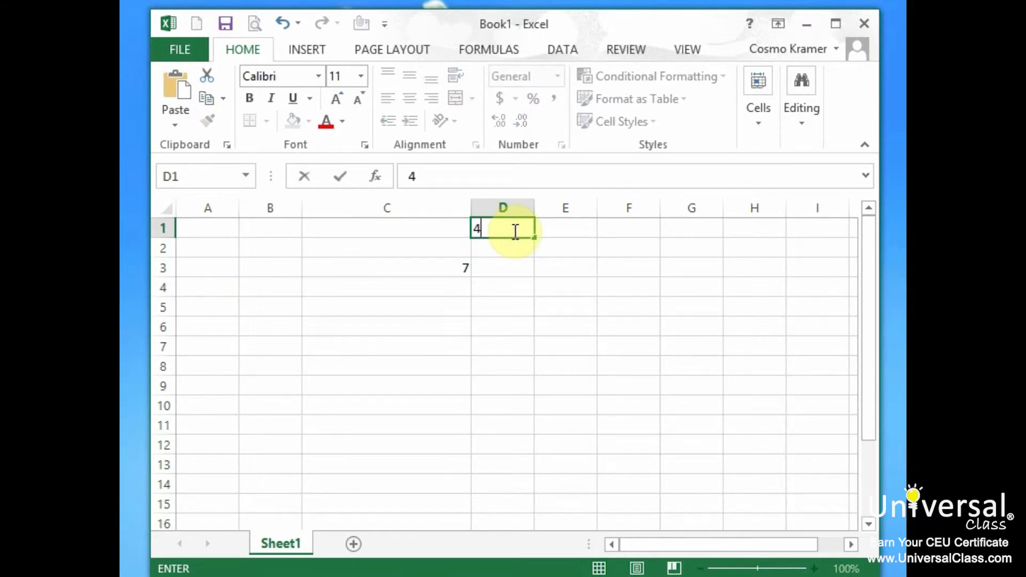
type("95")
key("Return")
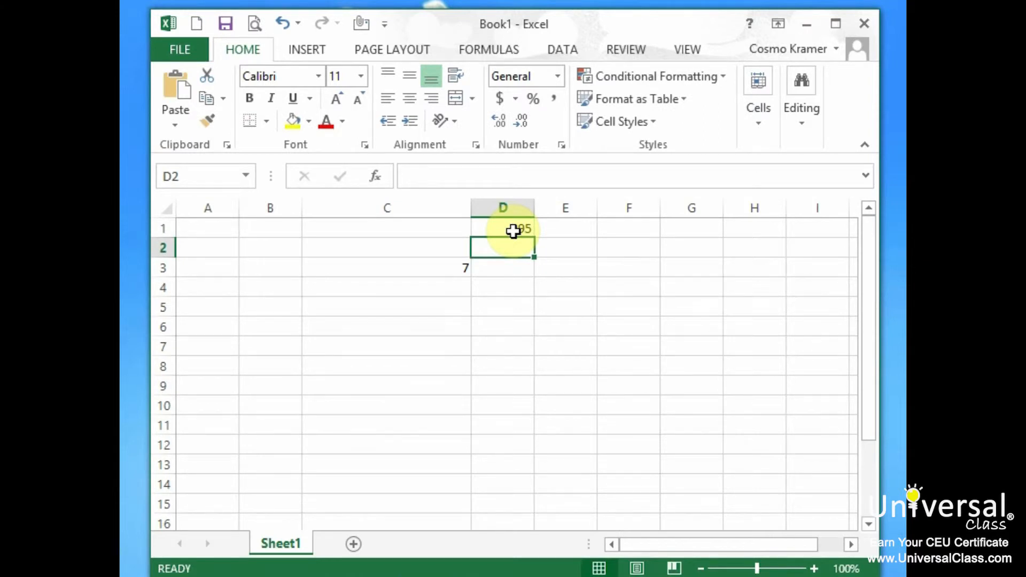
type("7092")
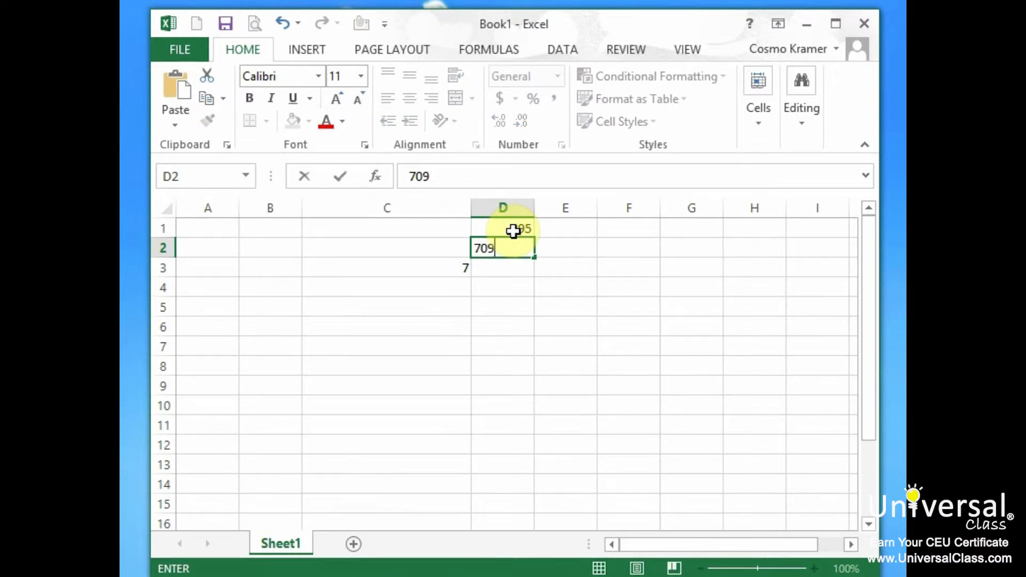
key("Return")
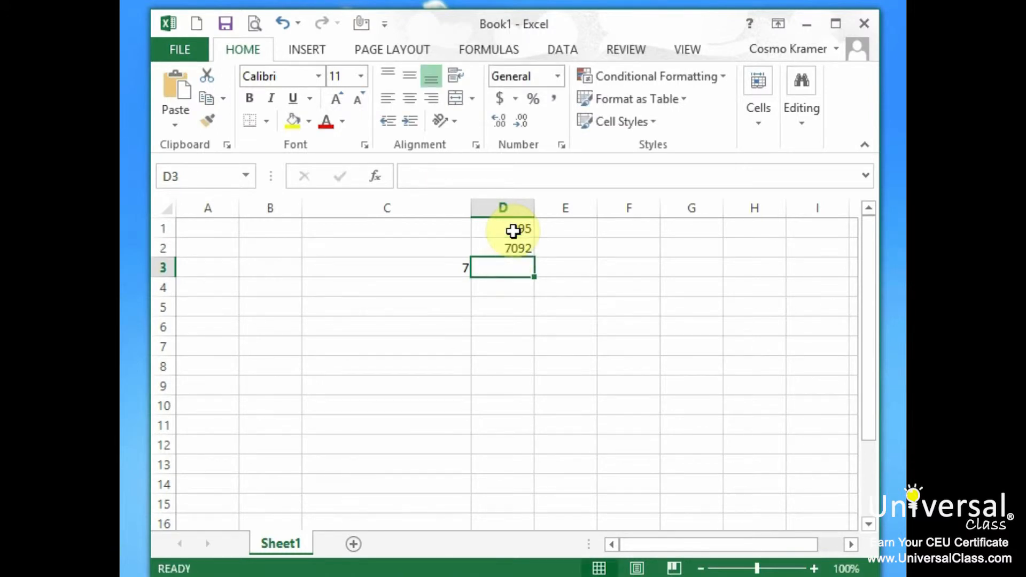
- Add the two numbers in column D with the formula =D1+D2 in cell D3, and check the stored formula
left_click(461, 268)
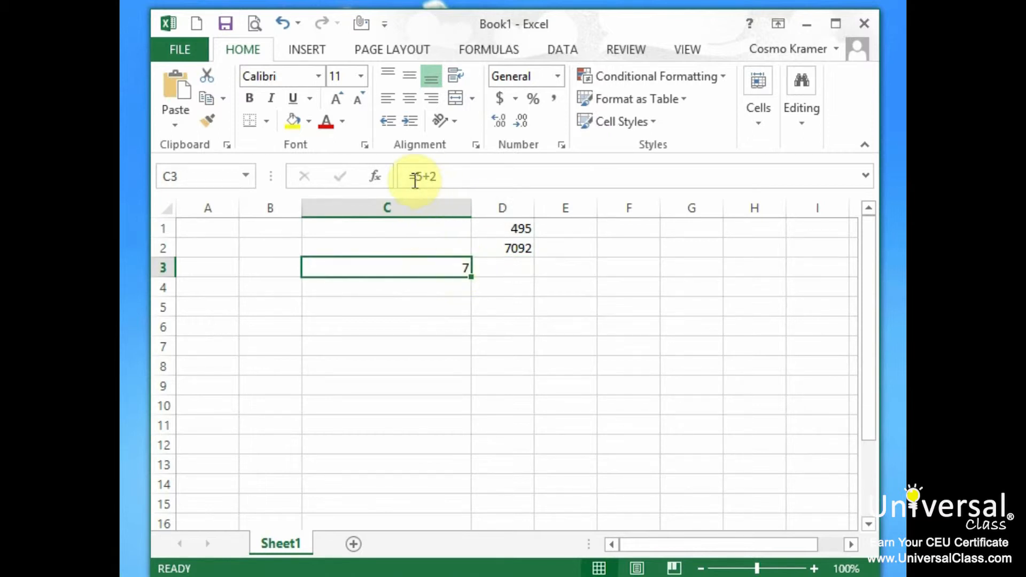
left_click(521, 270)
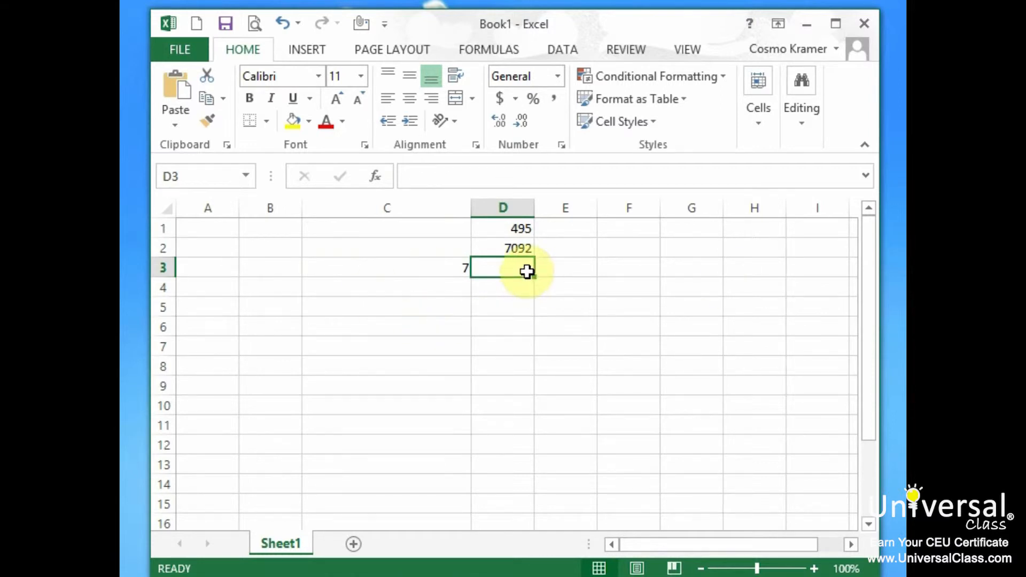
type("=")
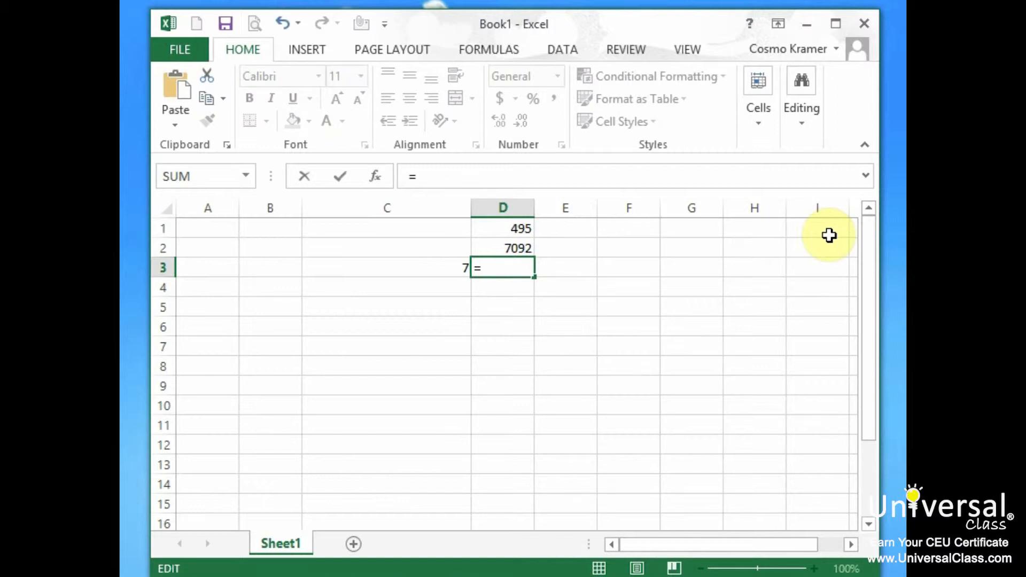
type("D")
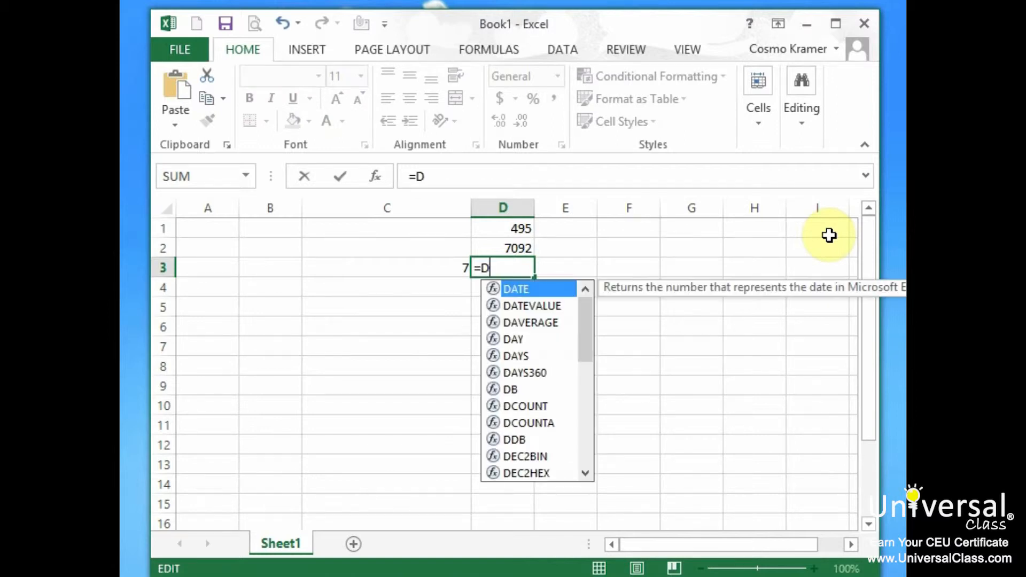
type("1+D2")
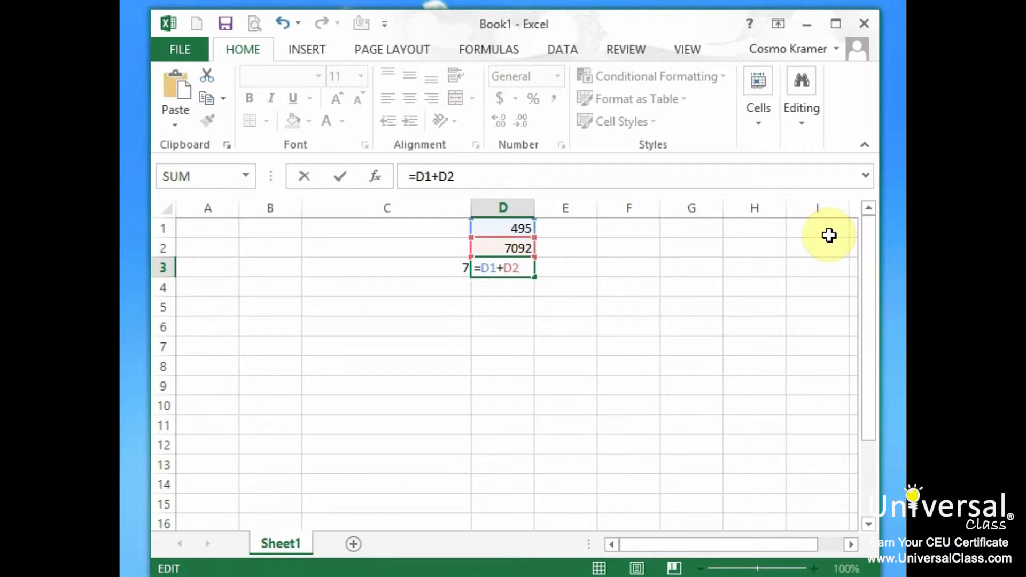
key("Return")
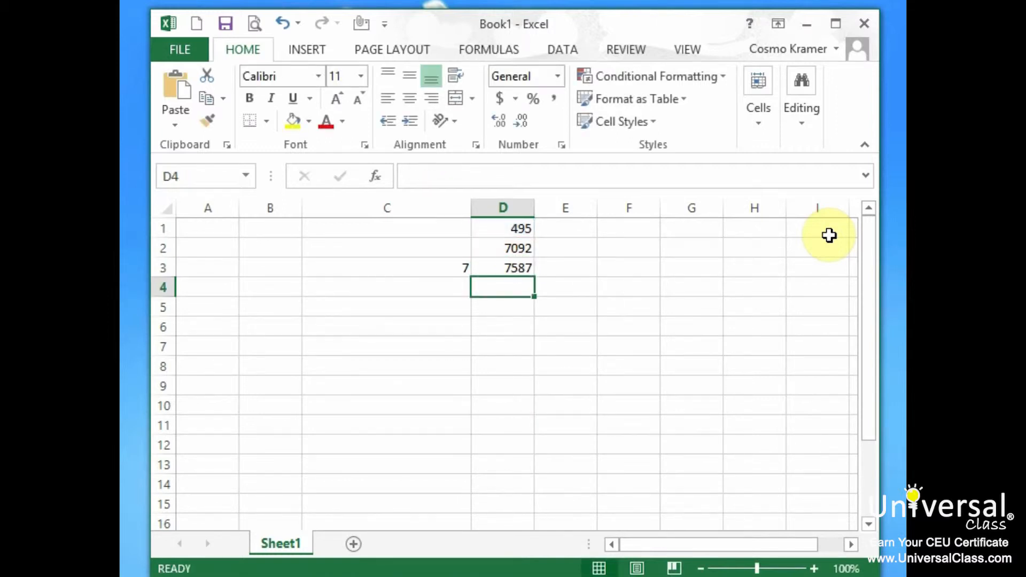
left_click(522, 270)
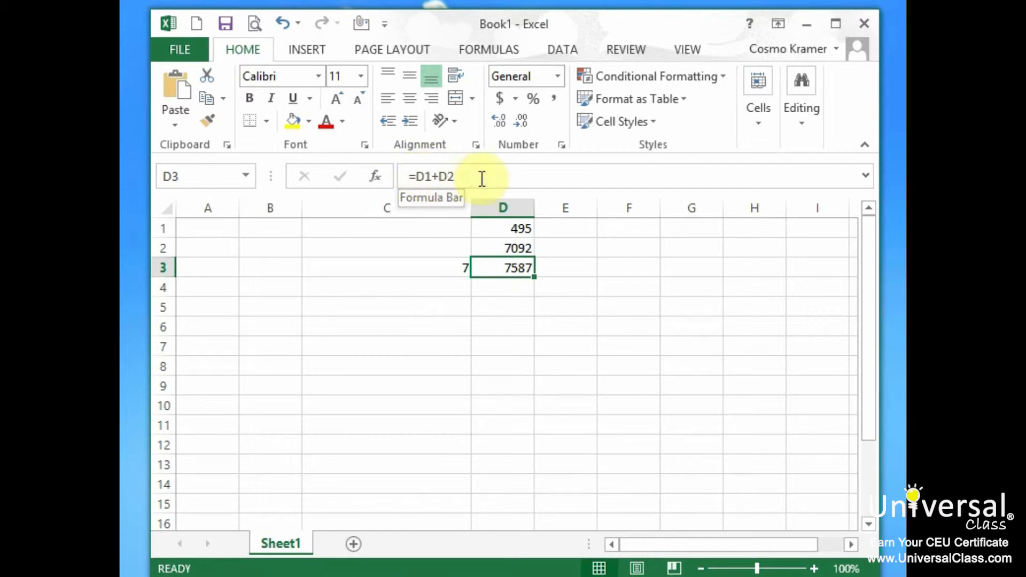
key("Return")
- Change the formula in cell C3 to the division =5/2
left_click(454, 267)
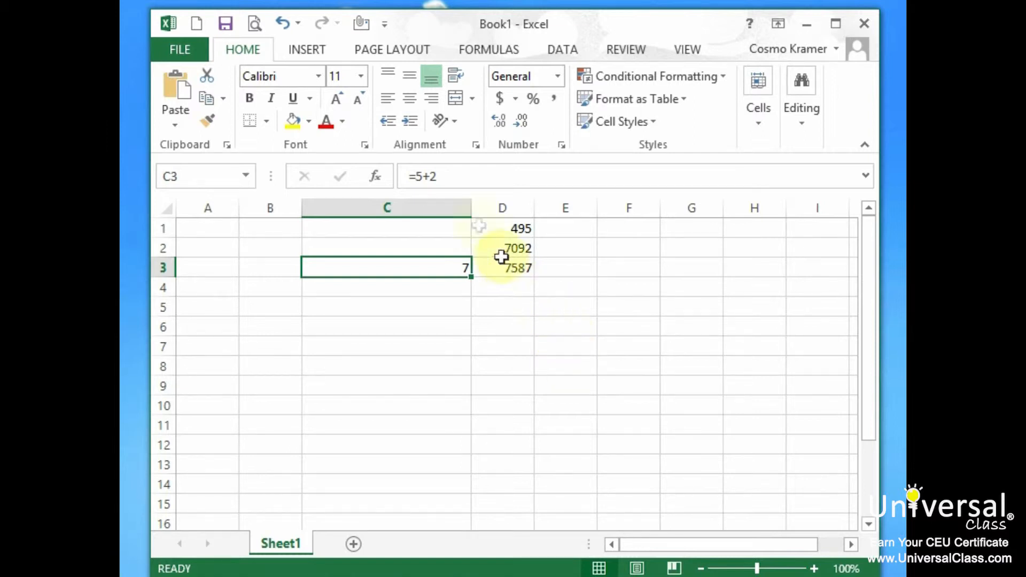
left_click(421, 173)
key("Delete")
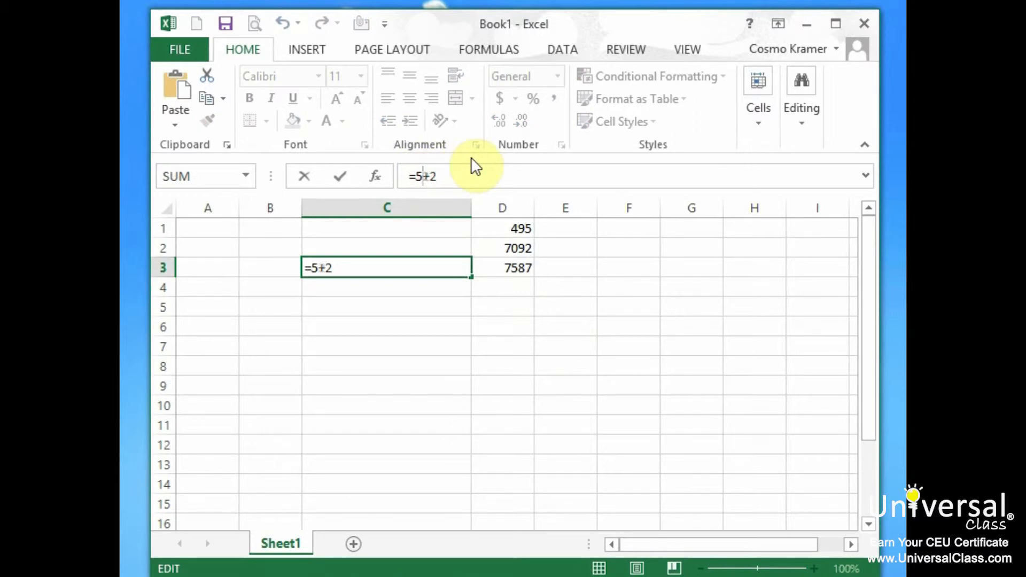
type("/")
key("Return")
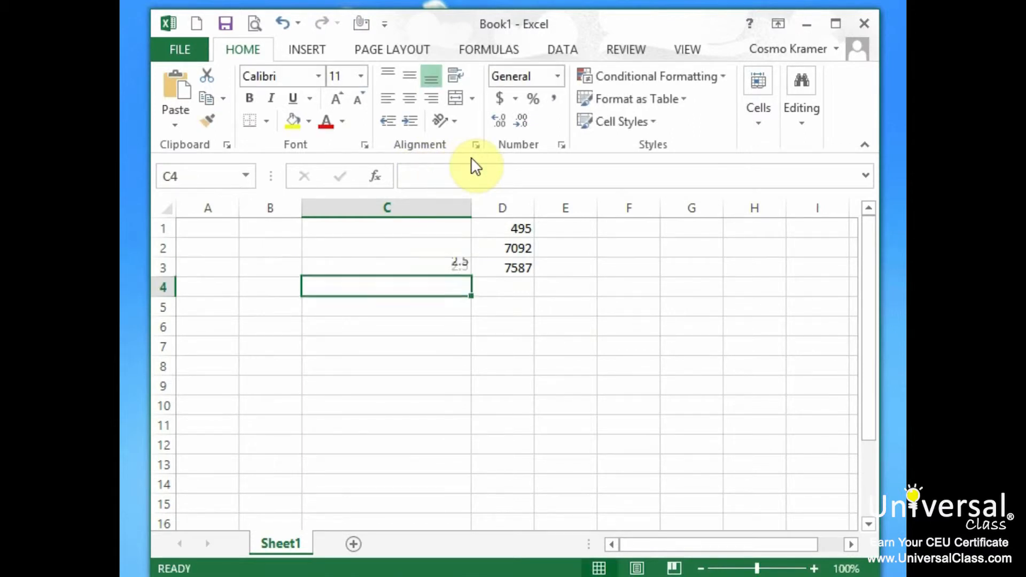
- Change the formula in cell C3 to the subtraction =5-2
left_click(443, 270)
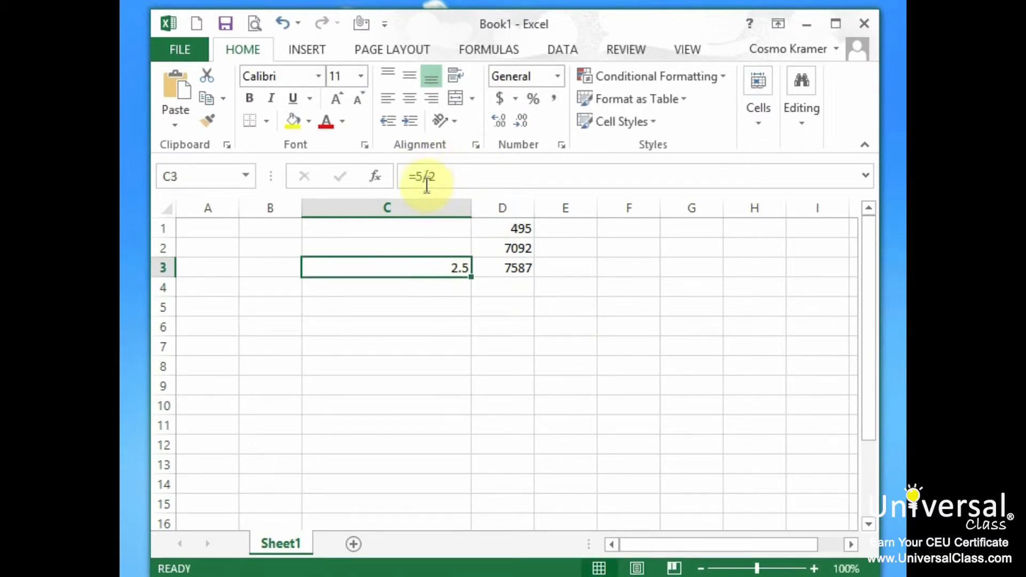
left_click(425, 176)
key("Delete")
type("-")
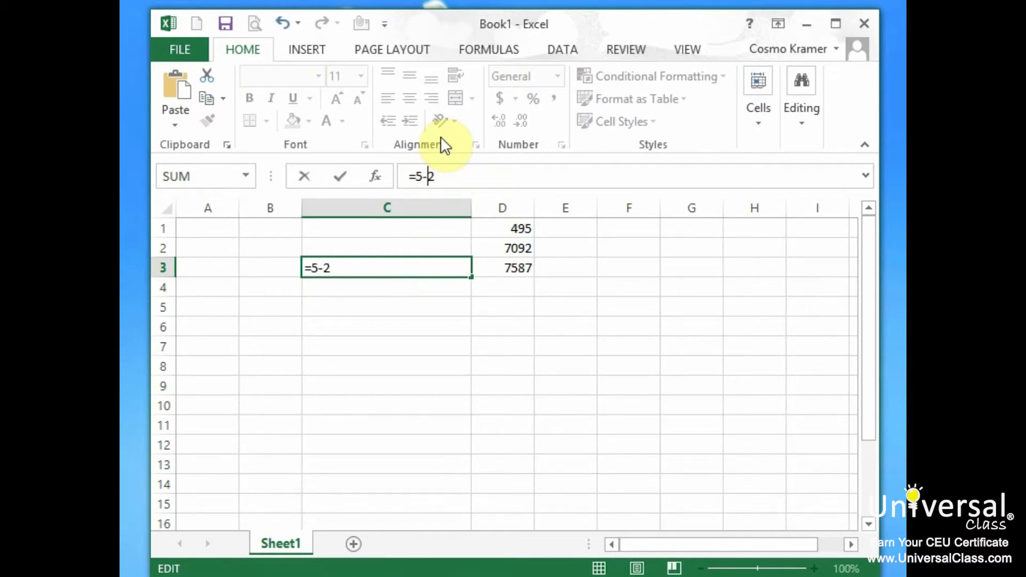
key("Return")
- Change the formula in cell C3 to the multiplication =5*2
left_click(433, 268)
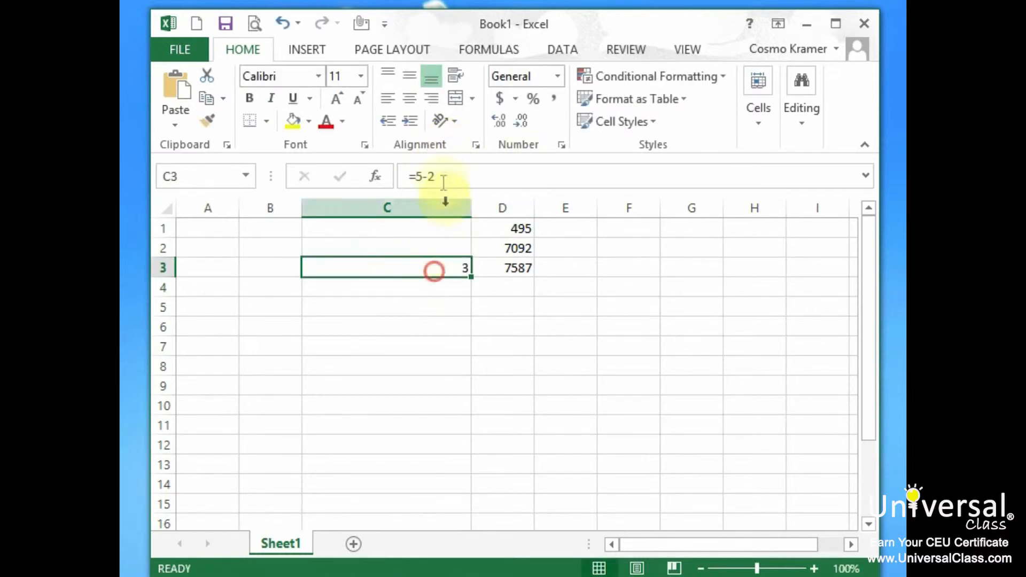
left_click(431, 172)
key("BackSpace")
type("*")
key("Return")
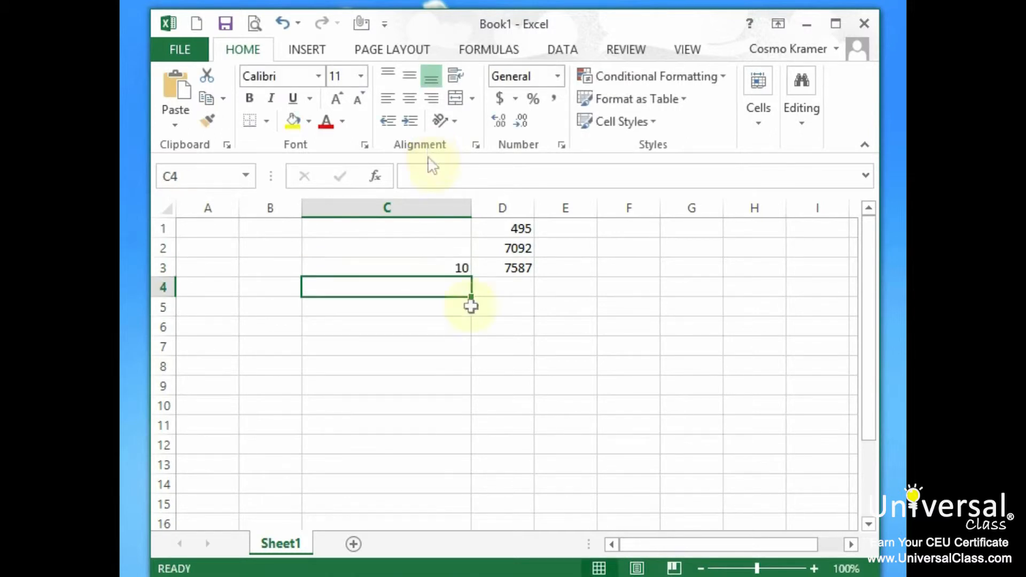
- Restore the formula in cell C3 to the addition =5+2
left_click(449, 267)
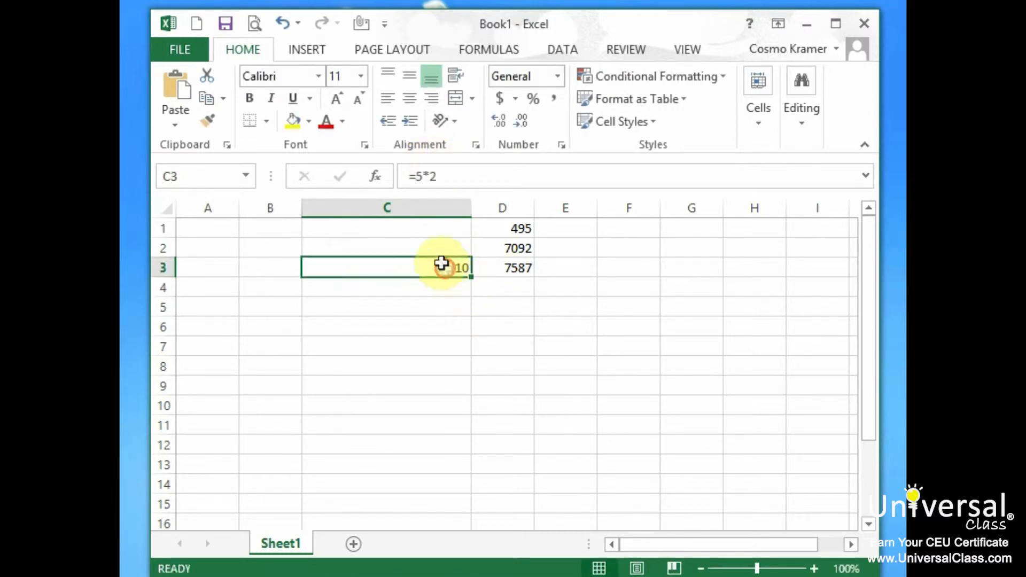
left_click(430, 174)
key("BackSpace")
type("+")
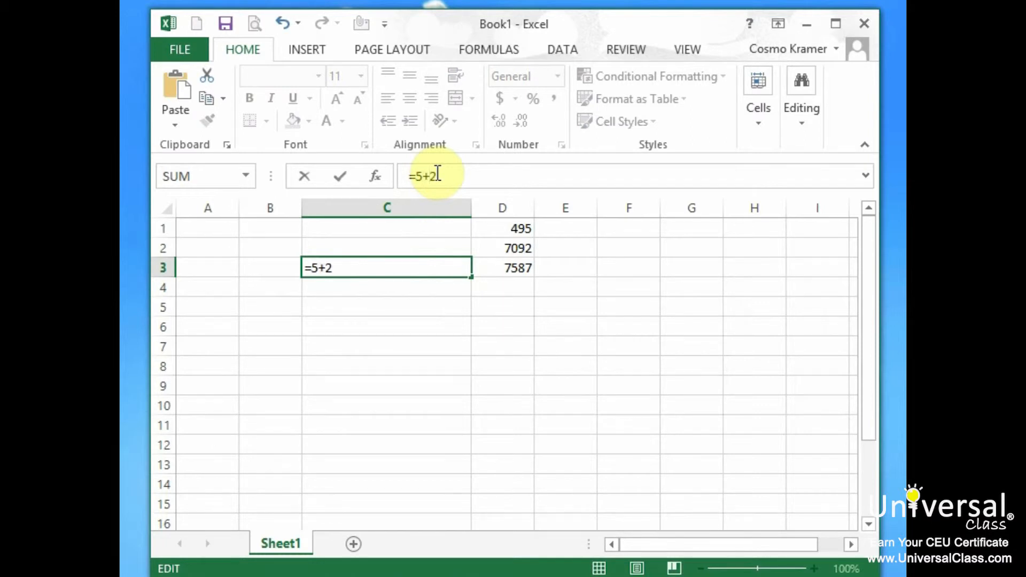
key("Return")
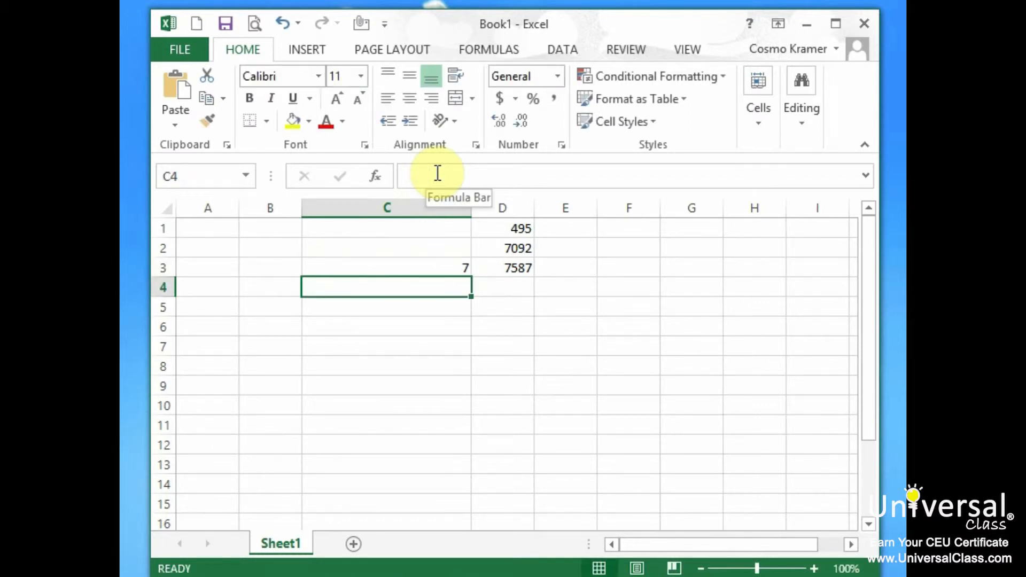
- Enter the text "Arithmetic operators - * + - /" in cell C5 and widen column C slightly so the text fits
left_click(342, 301)
type("Arith")
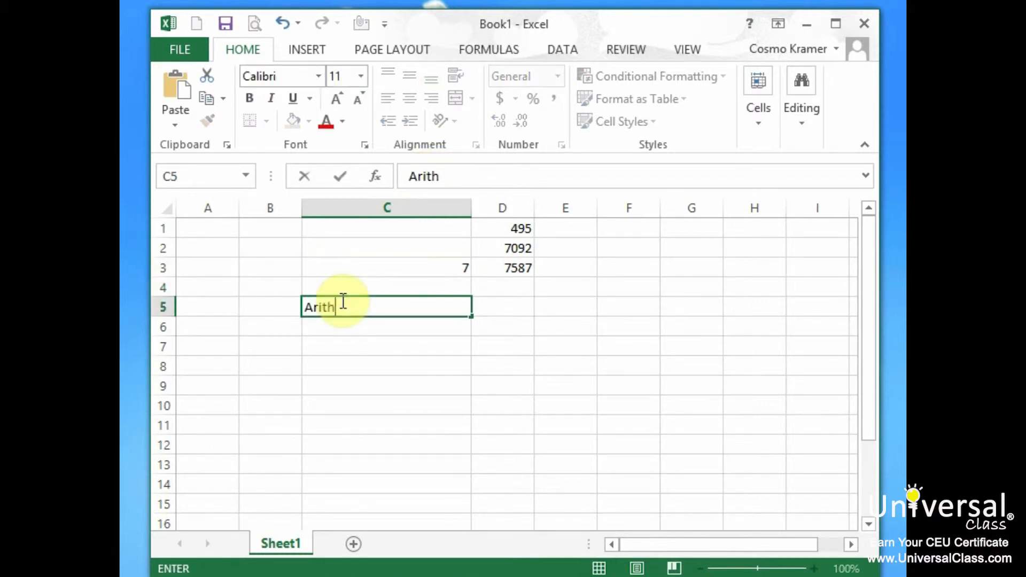
type("metic operators")
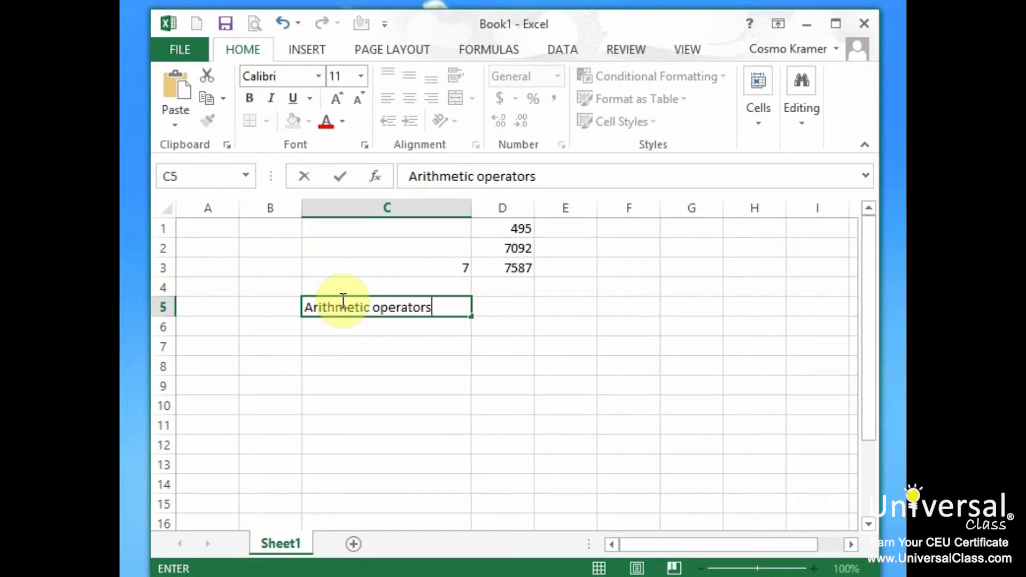
type(" - * + - /")
key("Return")
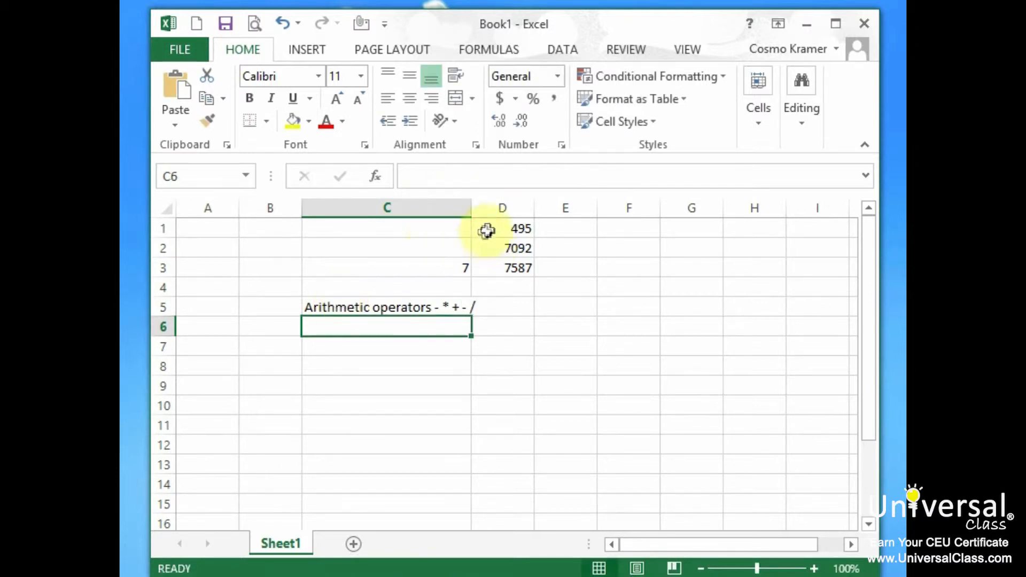
left_click_drag(471, 208, 493, 209)
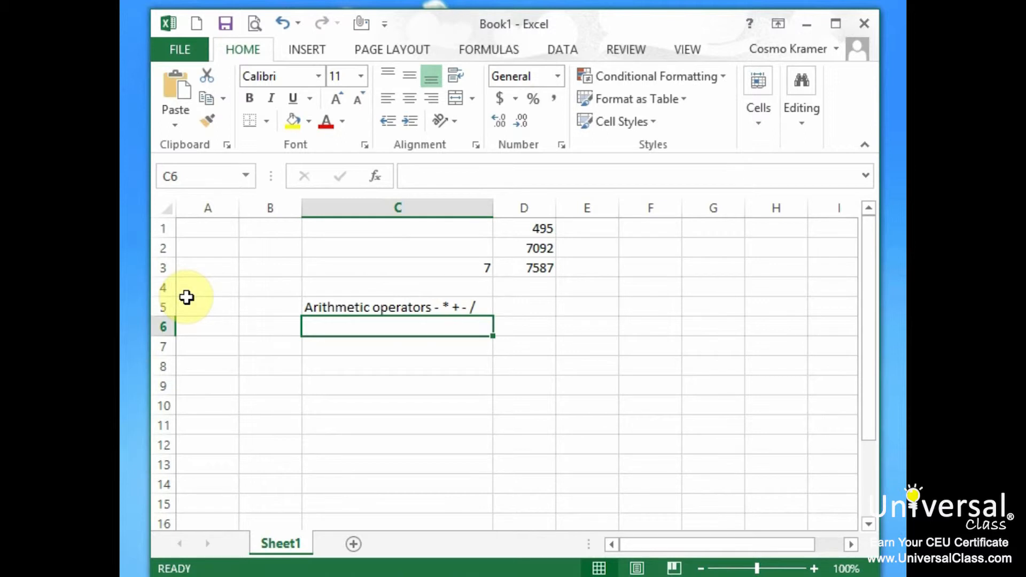
- Enter "Comparison operators - =" in cell C6 and "Text operators "global" & "warming"" in cell C7, with column C widened to fit
type("Comparison operators - =")
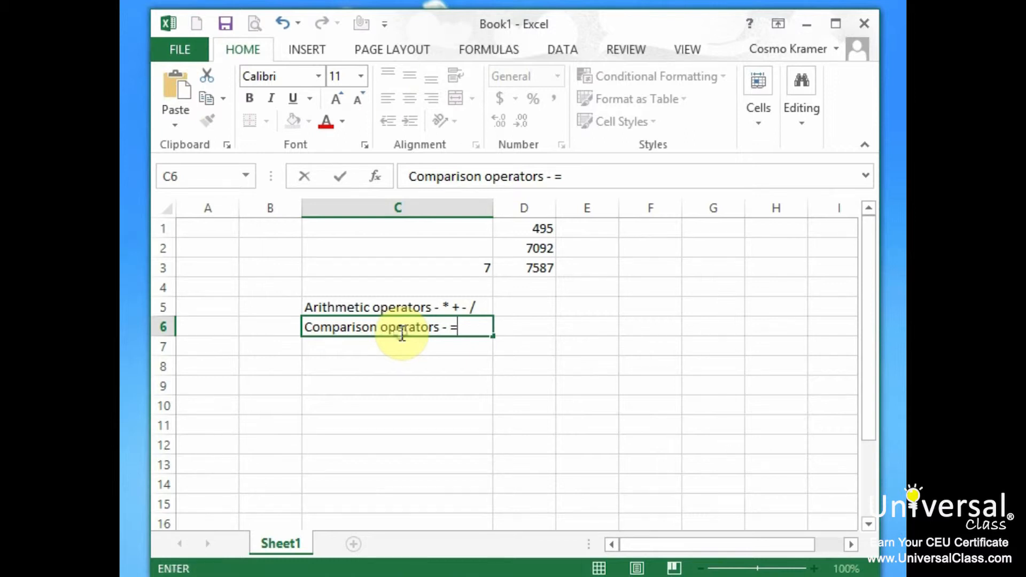
key("Return")
type("Text operators")
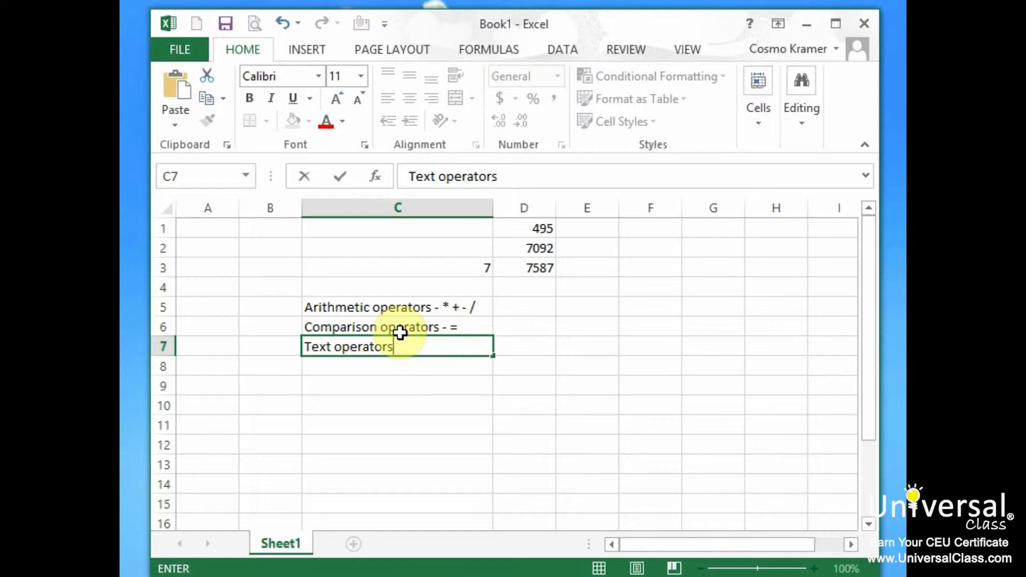
type("\"global\" & \"")
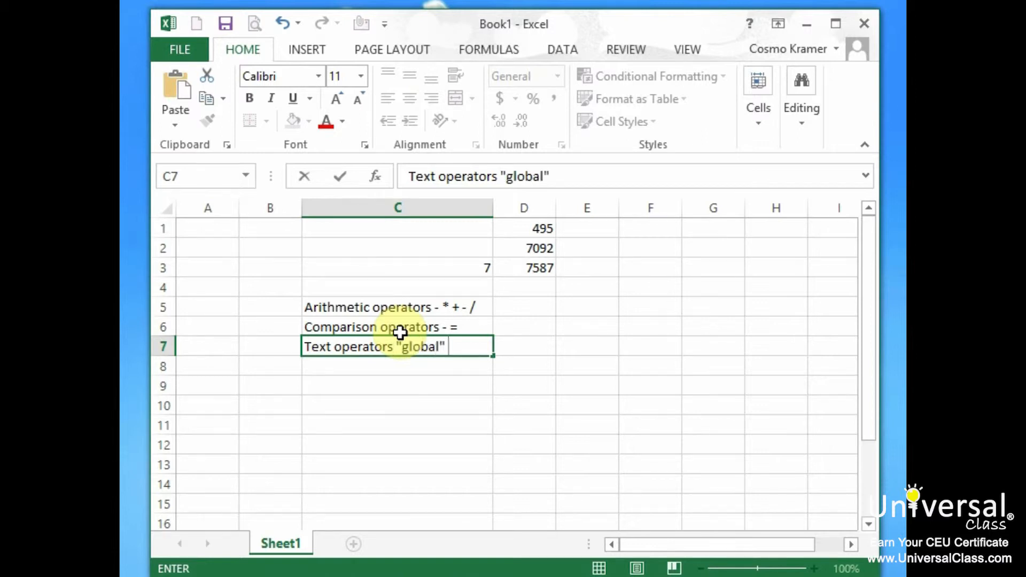
type("warming\"")
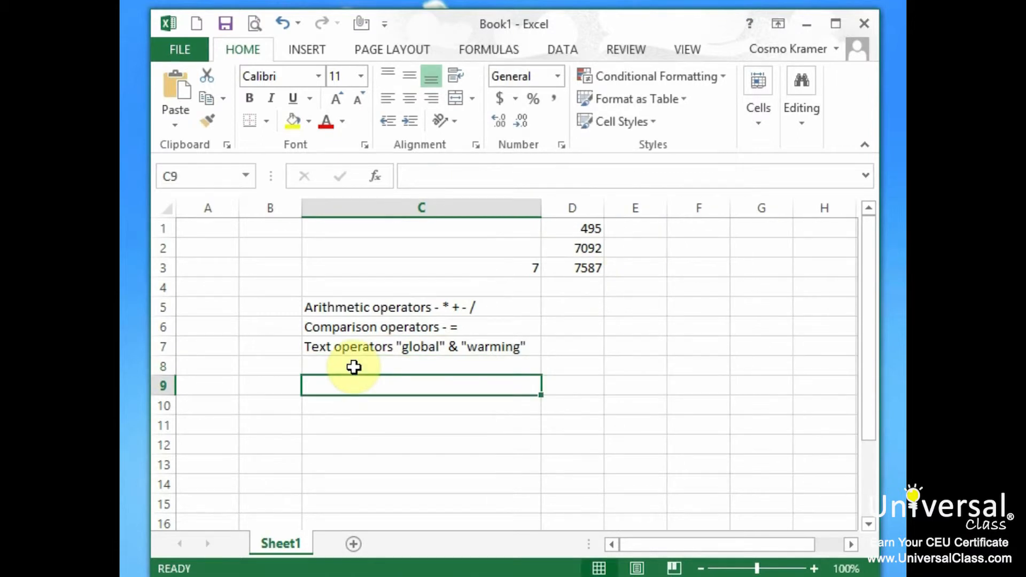
- Enter the sample words "global" in cell B9 and "warming" in cell C9
left_click(288, 384)
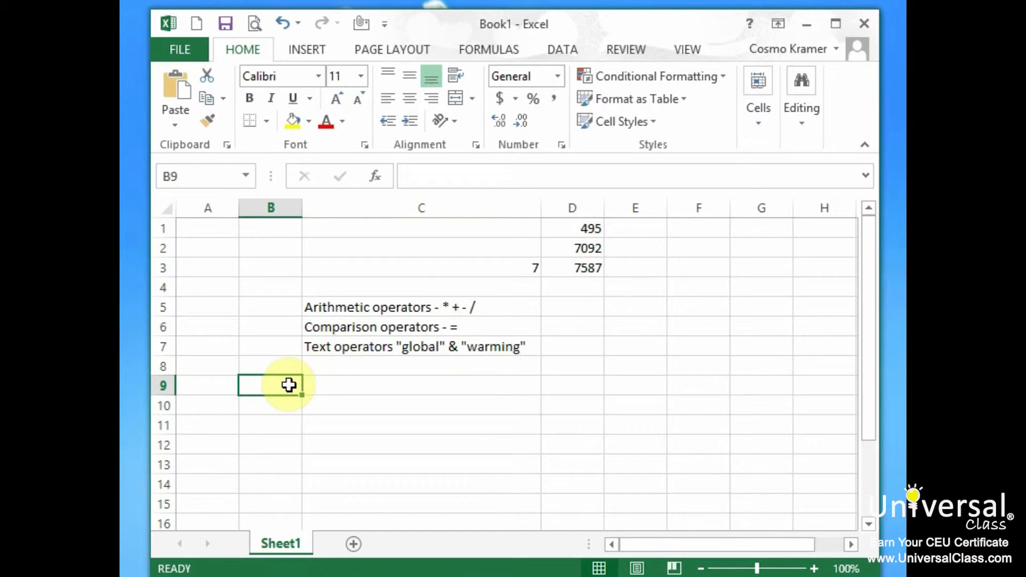
type("global")
key("Tab")
type("warming")
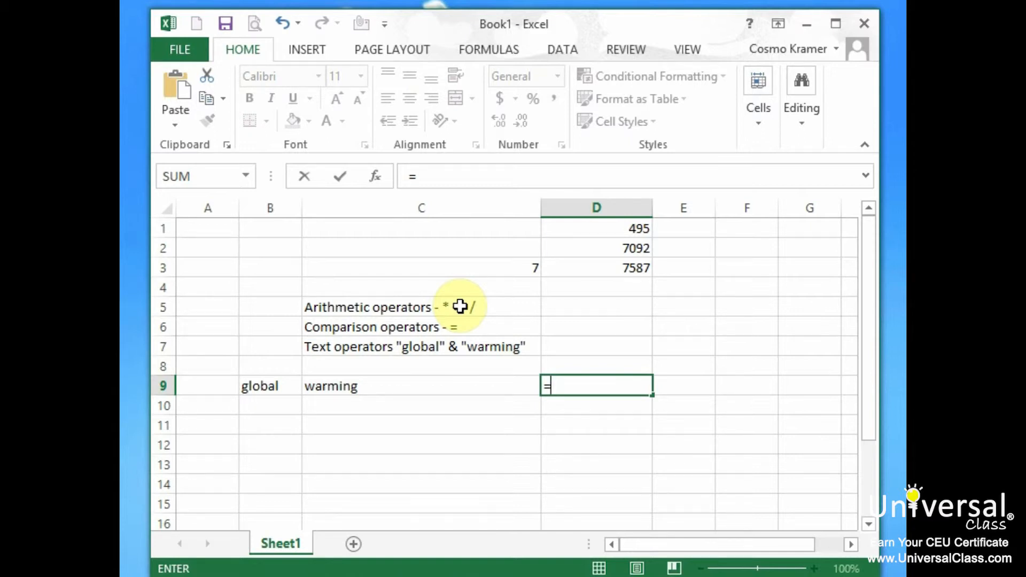
- Enter the formula =B9&C9 in cell D9 to join the two words
type("B9")
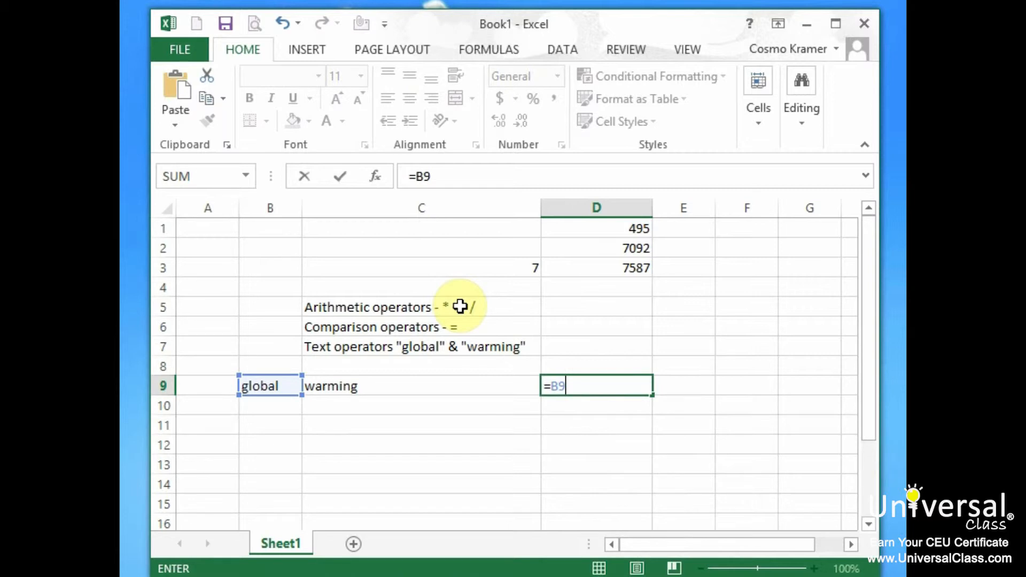
type("&")
type("C(")
key("BackSpace")
type("9")
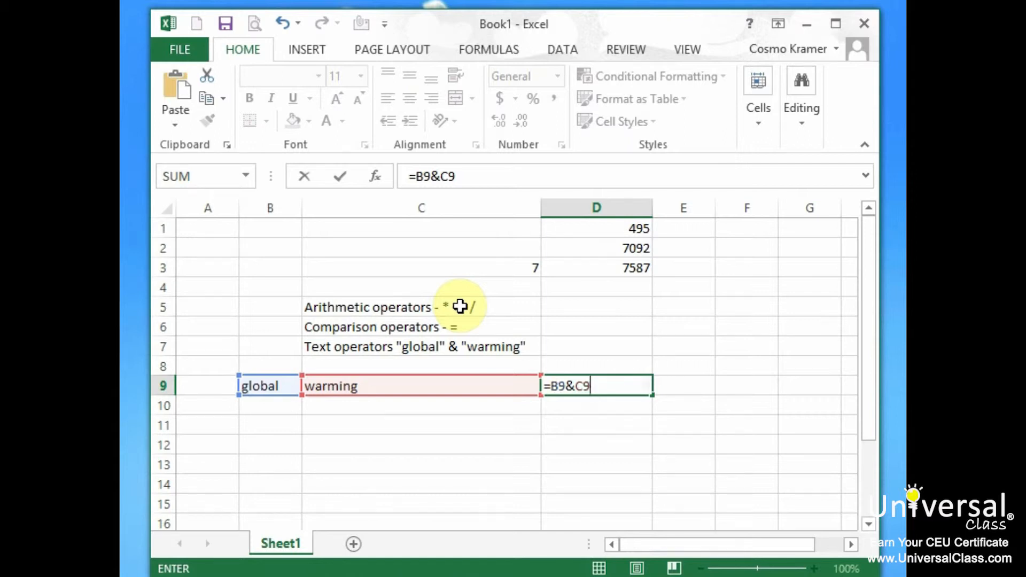
key("Return")
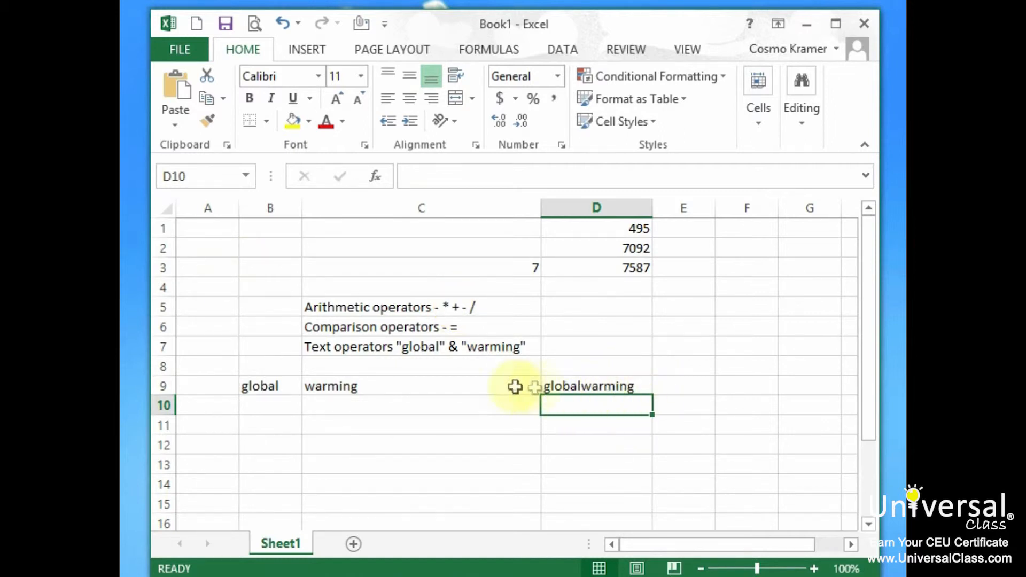
- Insert a space between the joined words by changing the formula in cell D9 to =B9&" "&C9
left_click(614, 390)
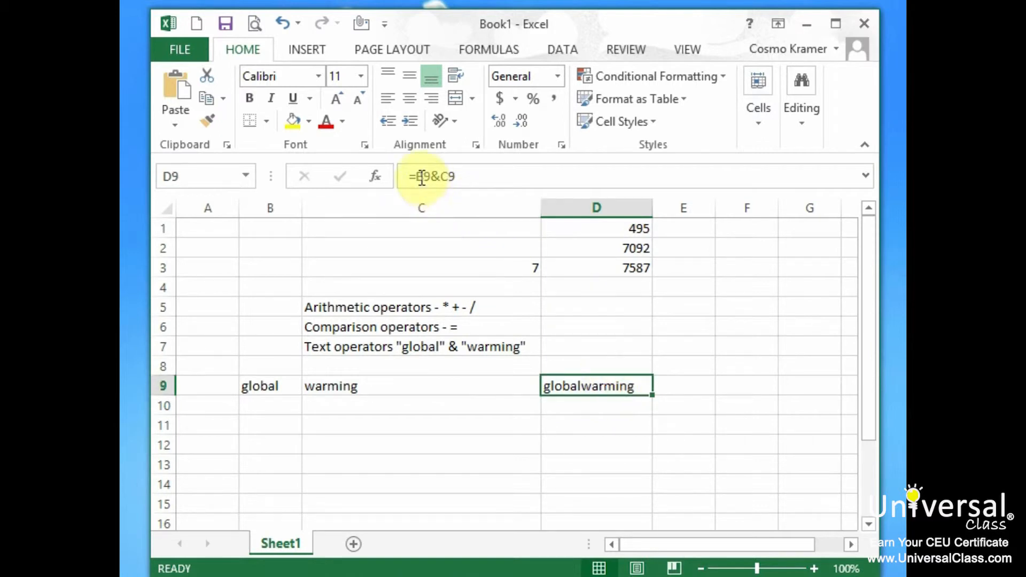
key("Return")
left_click(584, 386)
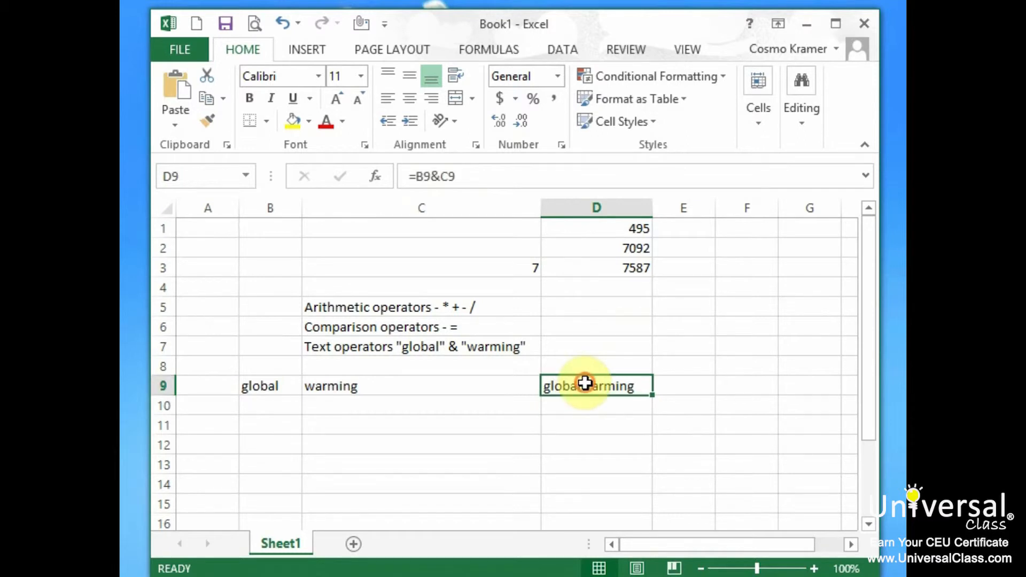
left_click(442, 176)
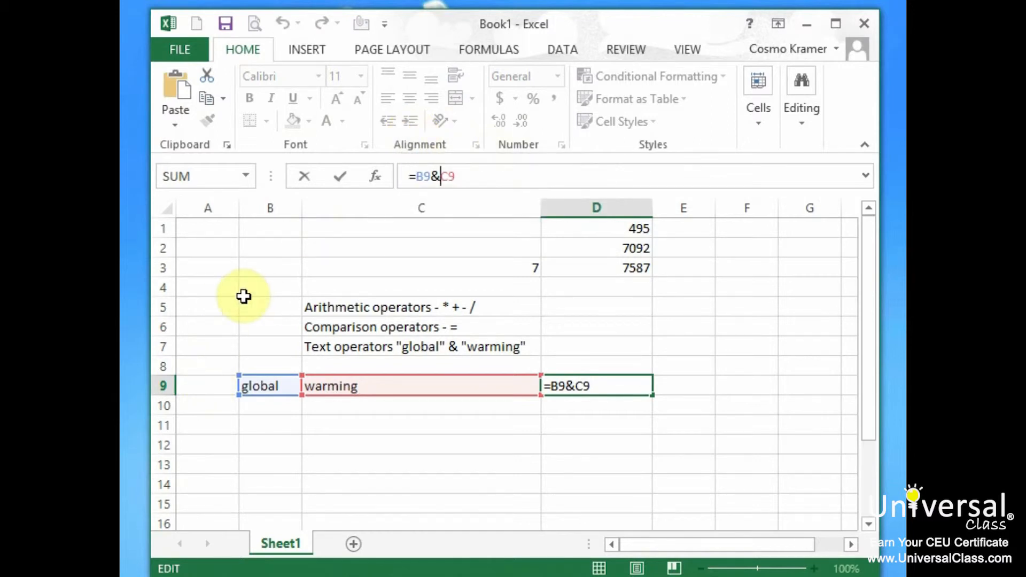
type("\" \"")
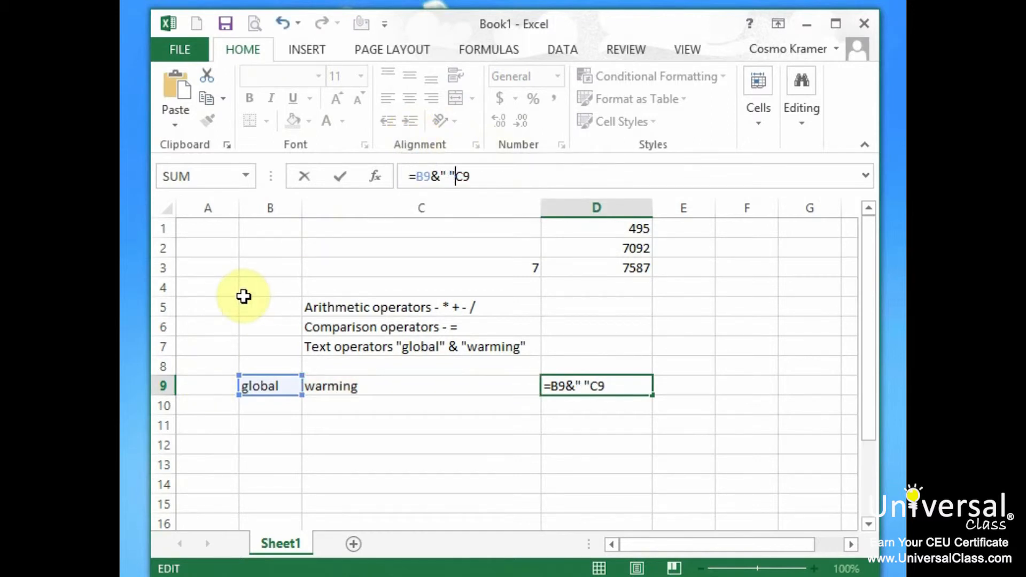
type("&")
key("Return")
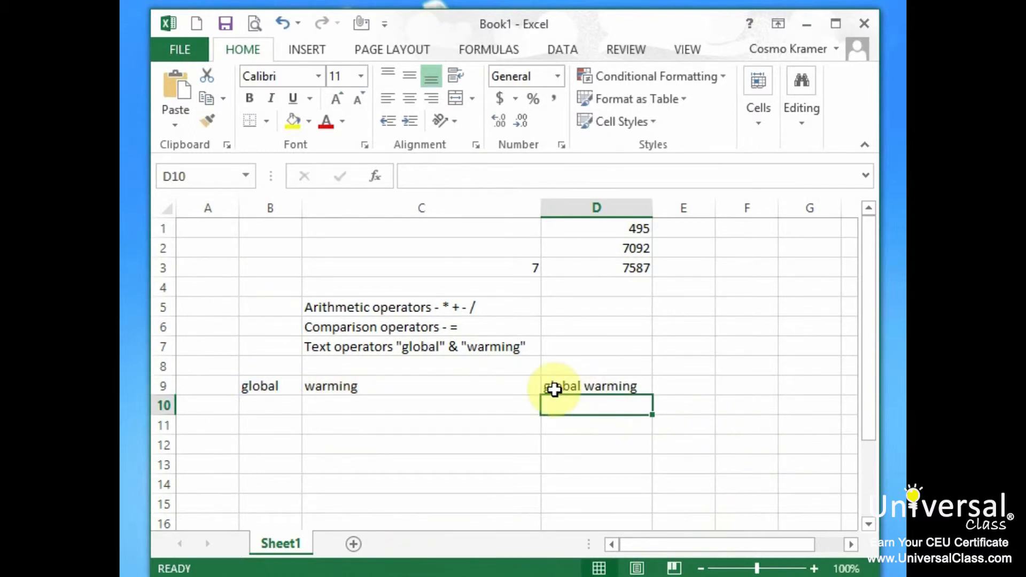
- Extend the formula in cell D9 with a dash separator and the text from C7, as =B9&" "&C9&" -- "&C7
left_click(261, 387)
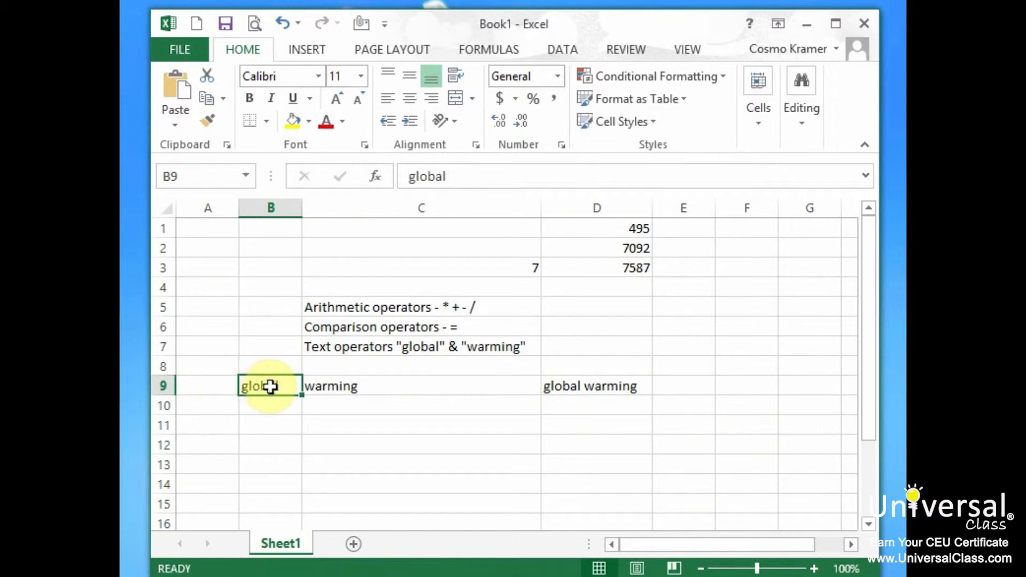
left_click(355, 389)
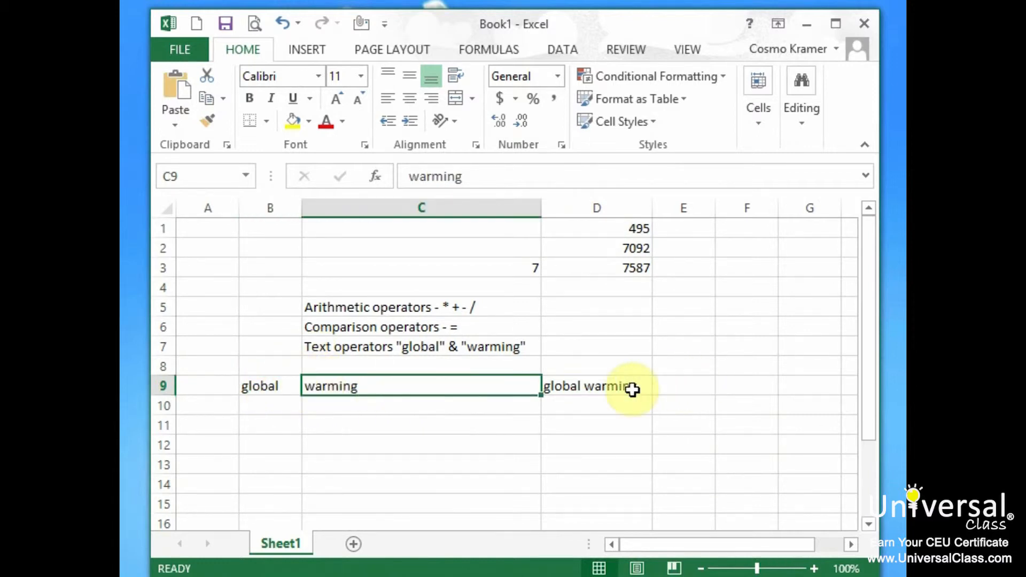
left_click(630, 387)
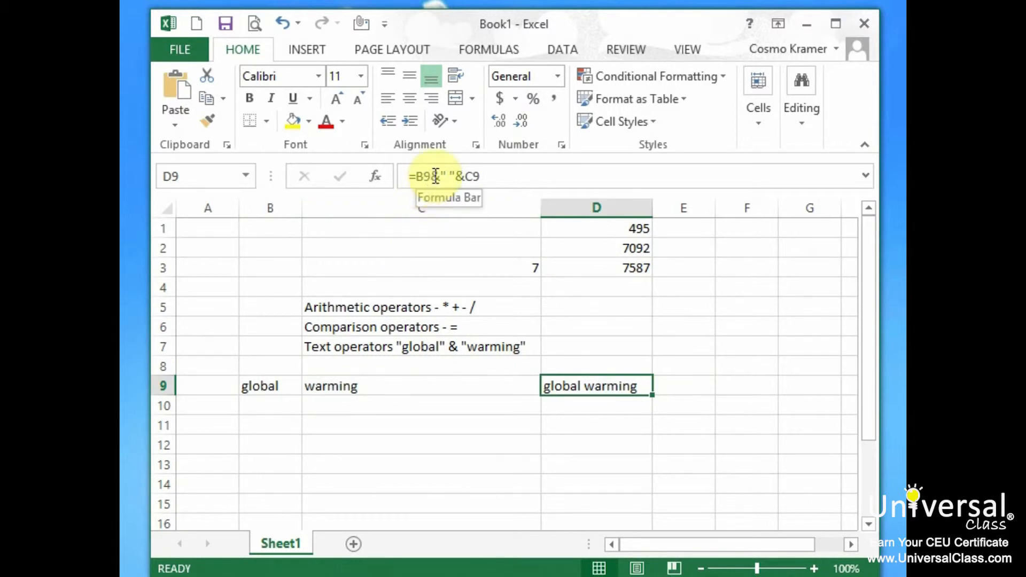
left_click(502, 172)
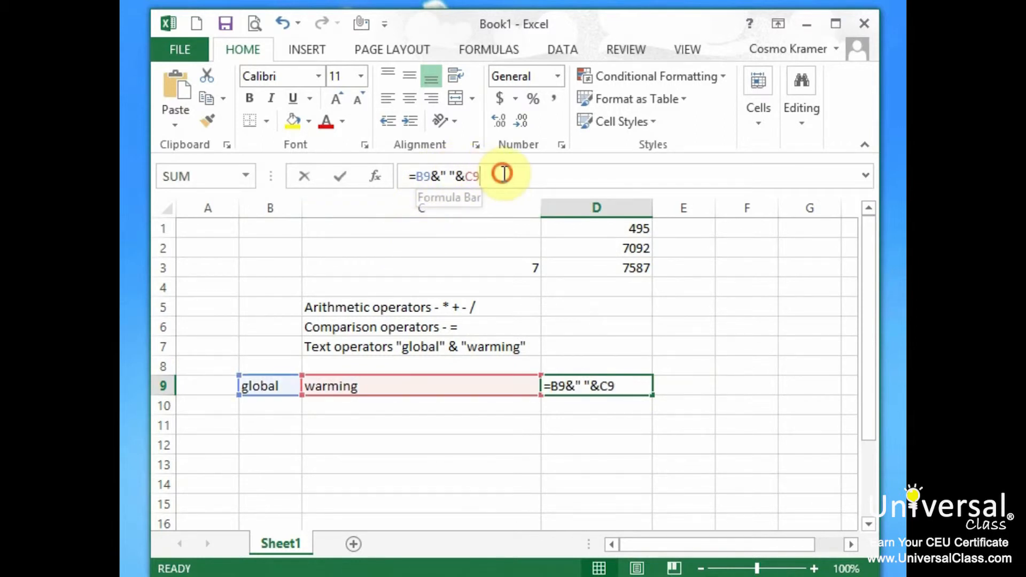
type("&")
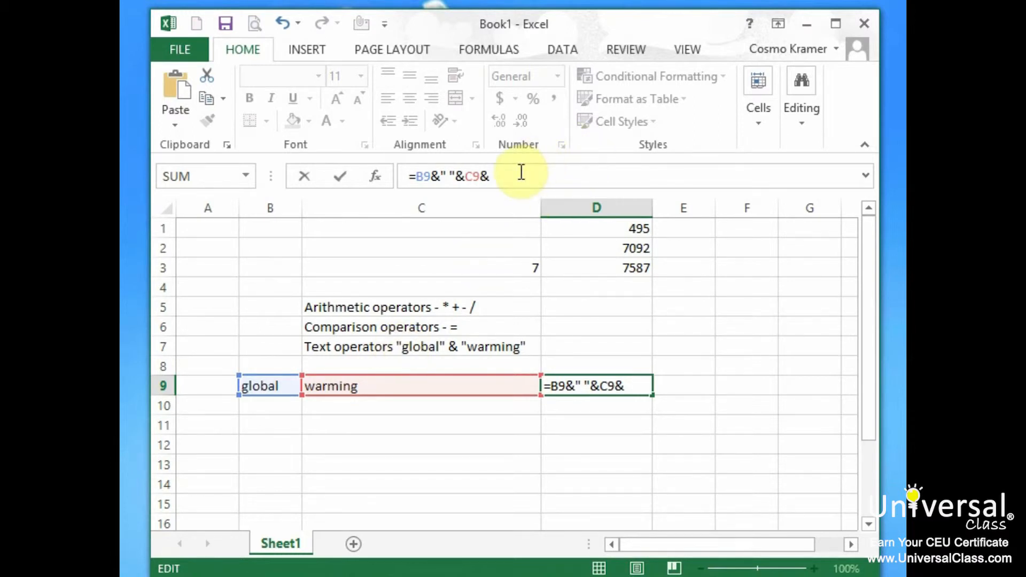
type("\" -- \"&c")
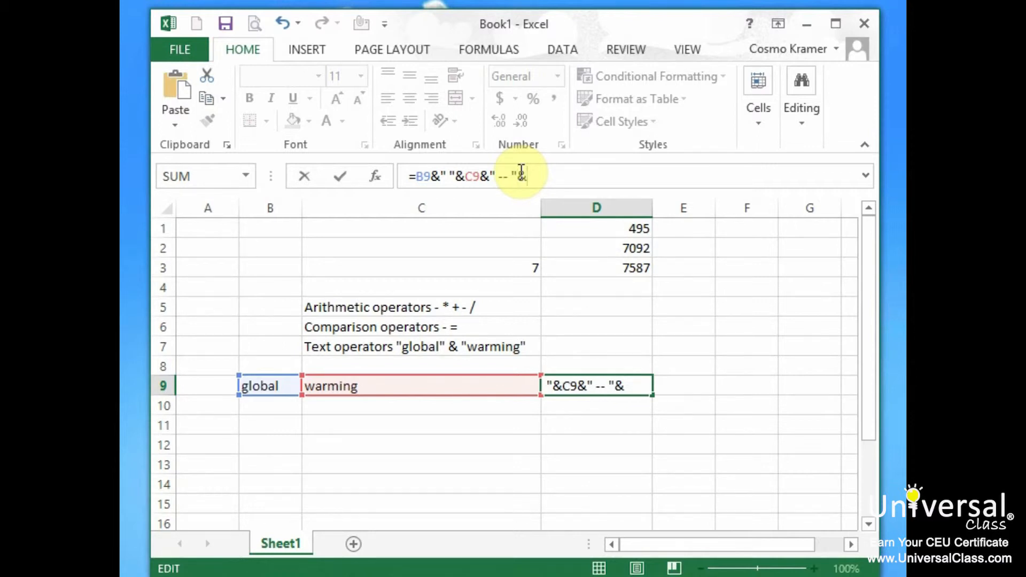
type("7")
key("Return")
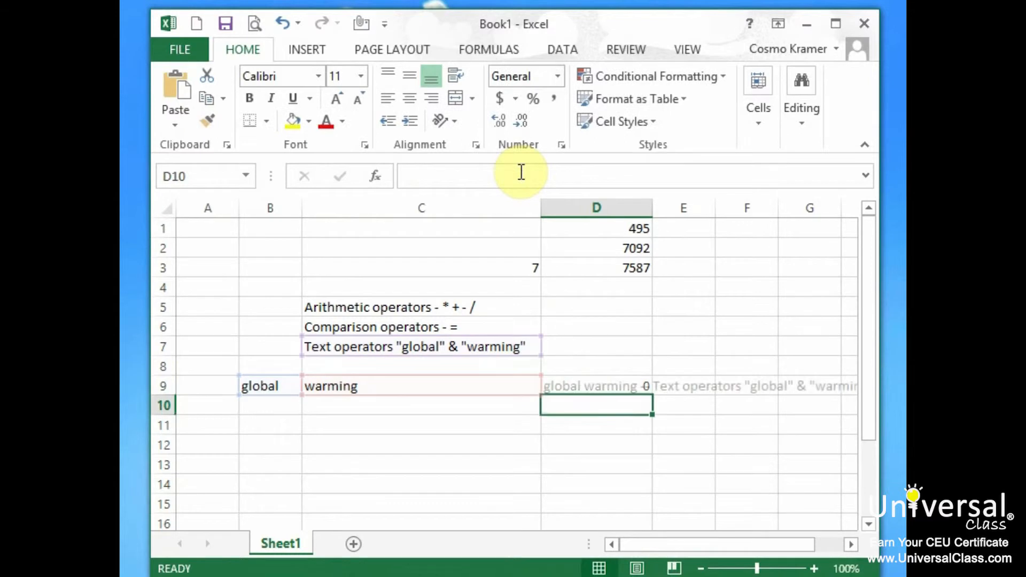
- Widen column D to show more of the joined text, and compare source cells B9, C9 and C7 with the formula in D9
left_click_drag(653, 208, 805, 207)
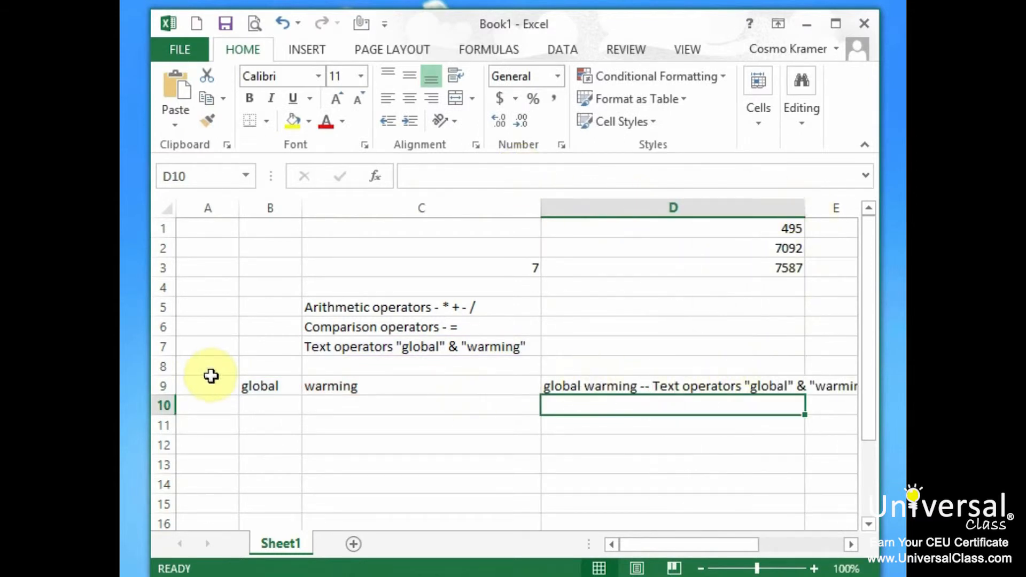
left_click(275, 386)
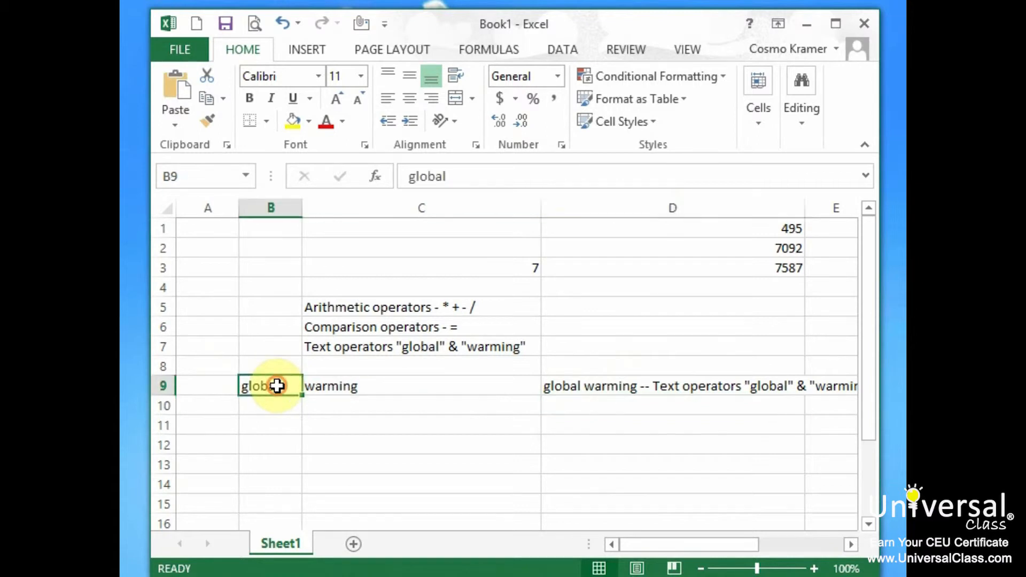
left_click(361, 384)
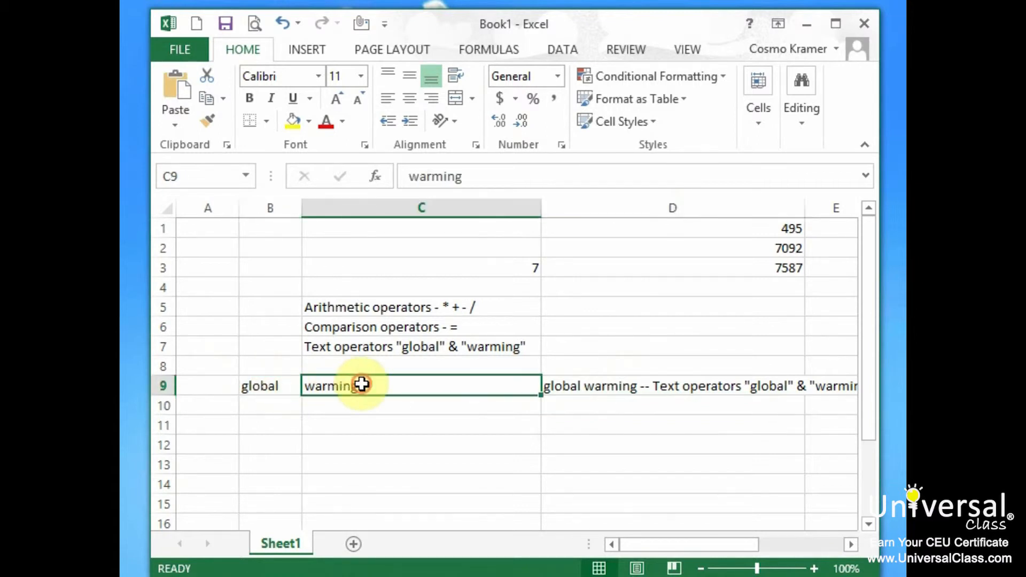
left_click(398, 345)
left_click(744, 389)
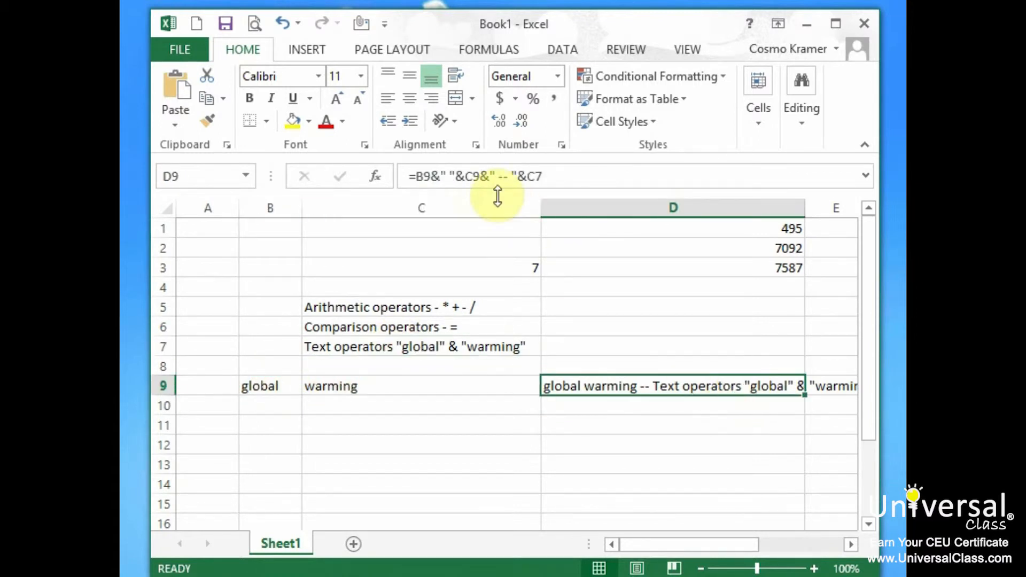
left_click_drag(568, 177, 409, 165)
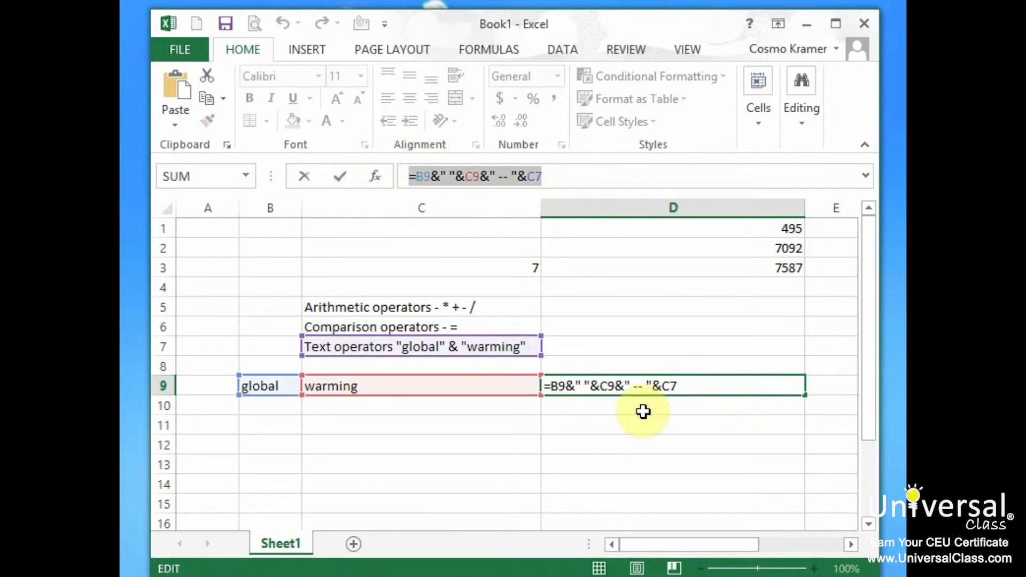
key("Return")
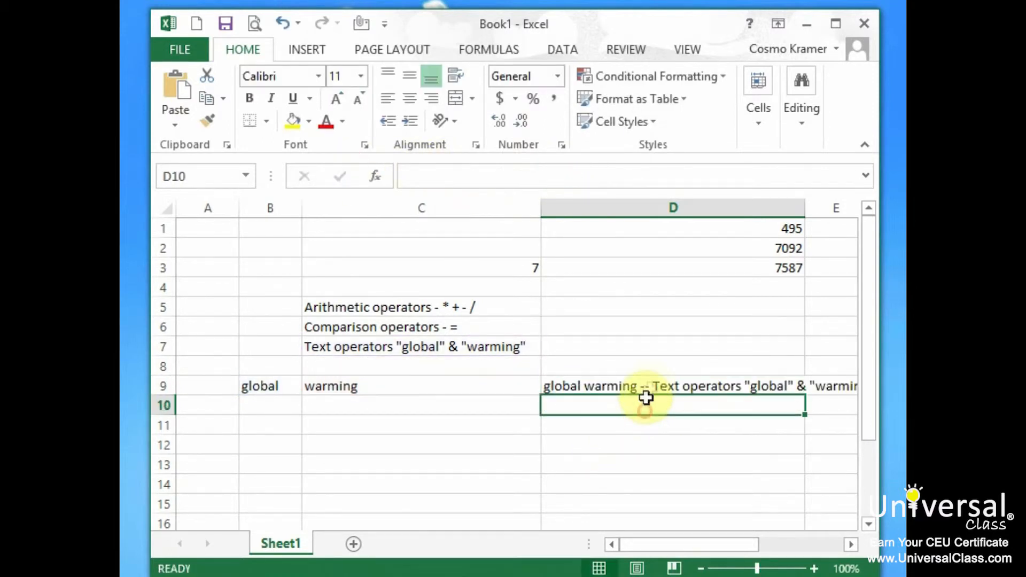
left_click(666, 385)
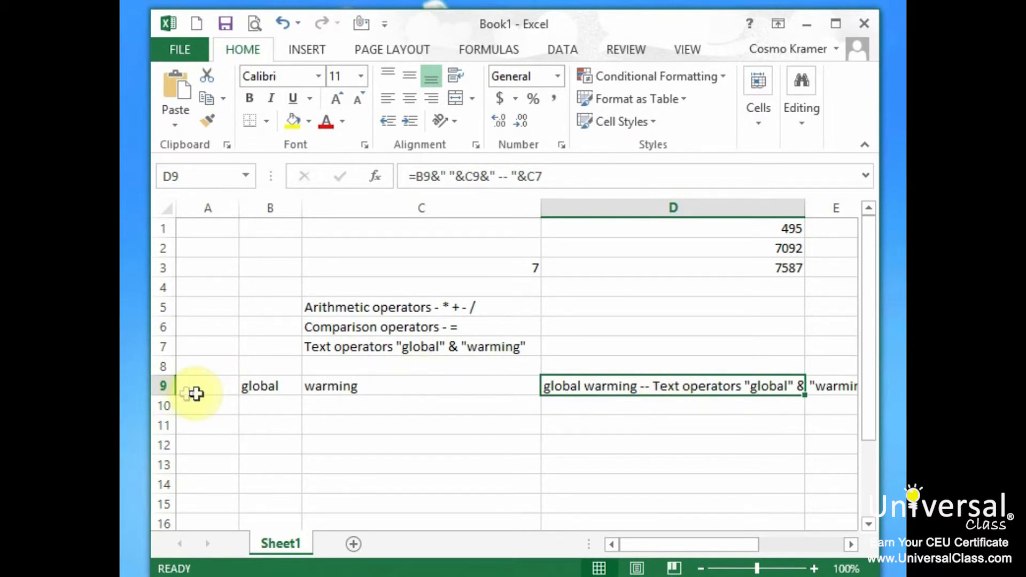
- Delete the entire row 9 containing the text concatenation example
left_click(163, 383)
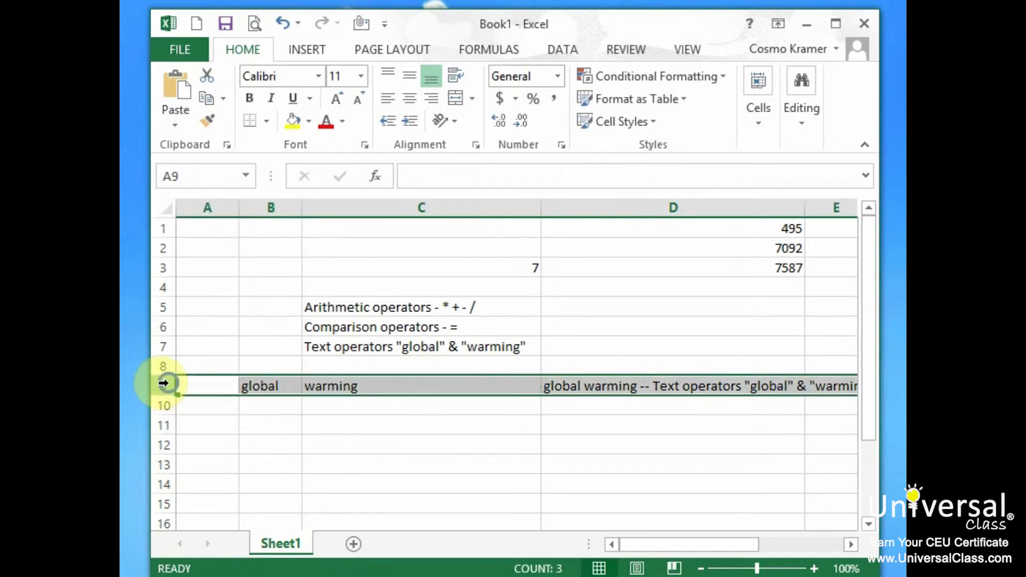
right_click(163, 383)
left_click(259, 272)
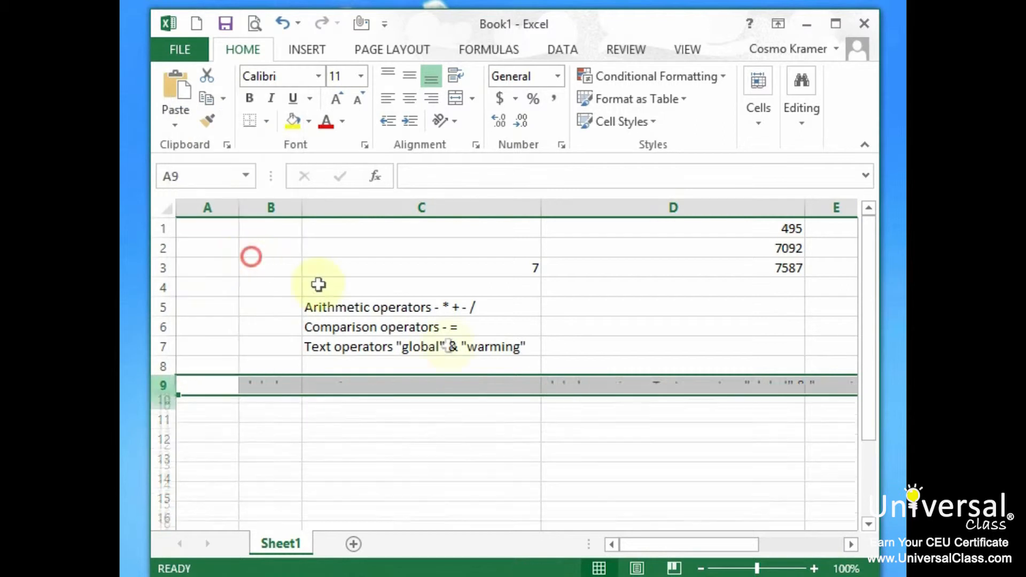
- Enter the text "Reference operators - : , " "" in cell C8, below the text operators entry
left_click(434, 366)
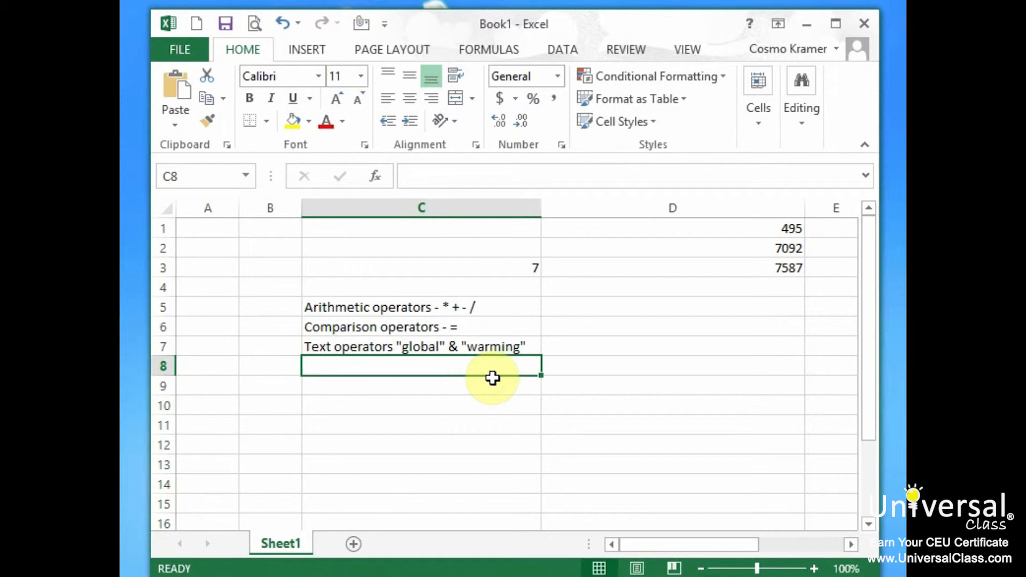
type("Refere")
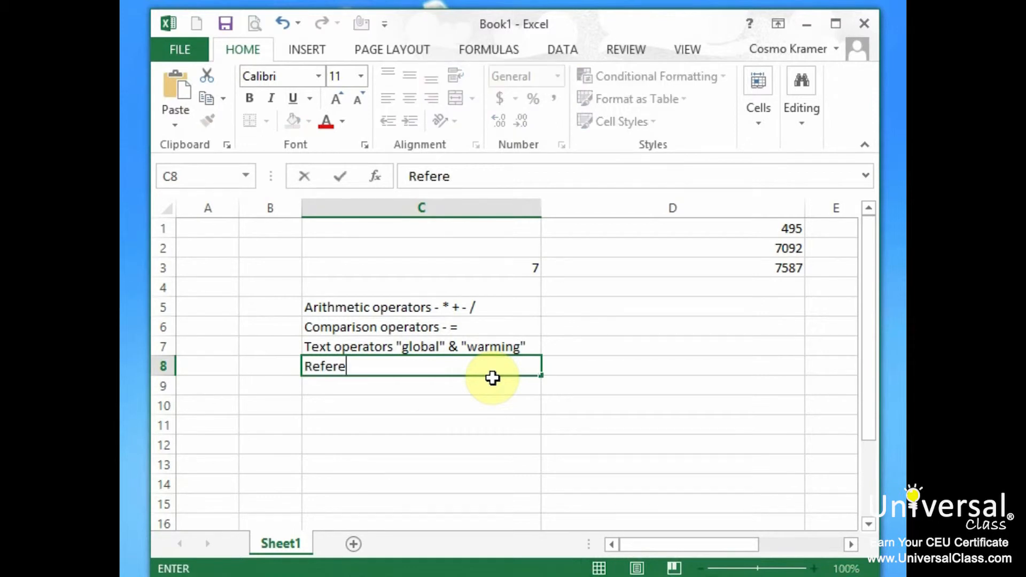
type("nce operators -")
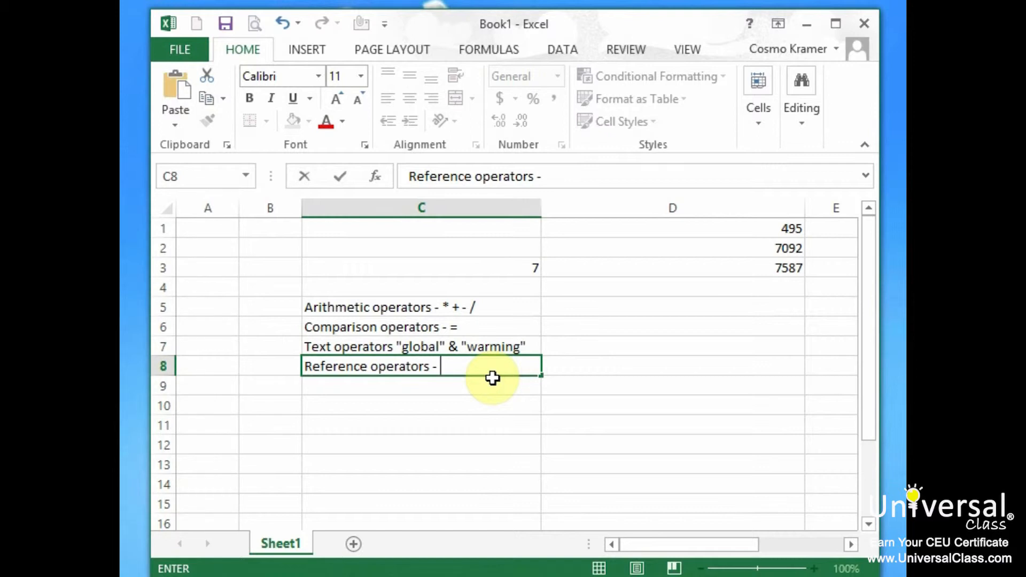
type(";")
key("BackSpace")
type(": , \" \"")
- Enter the sample numbers 1, 2, 3 and 4 in cells A10 through D10
left_click(212, 409)
type("1")
left_click(286, 405)
type("2")
left_click(359, 408)
type("3")
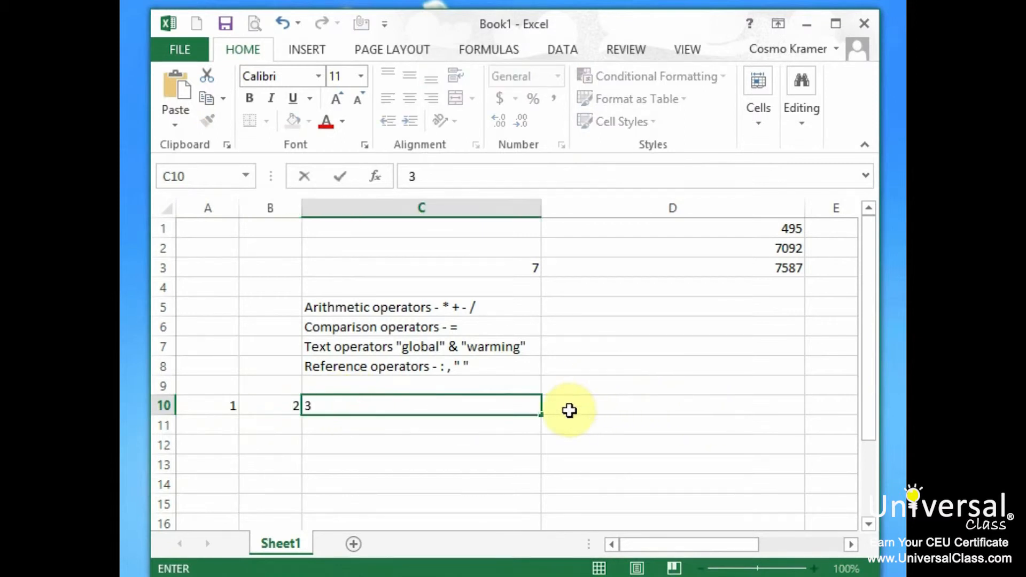
left_click(568, 409)
type("4")
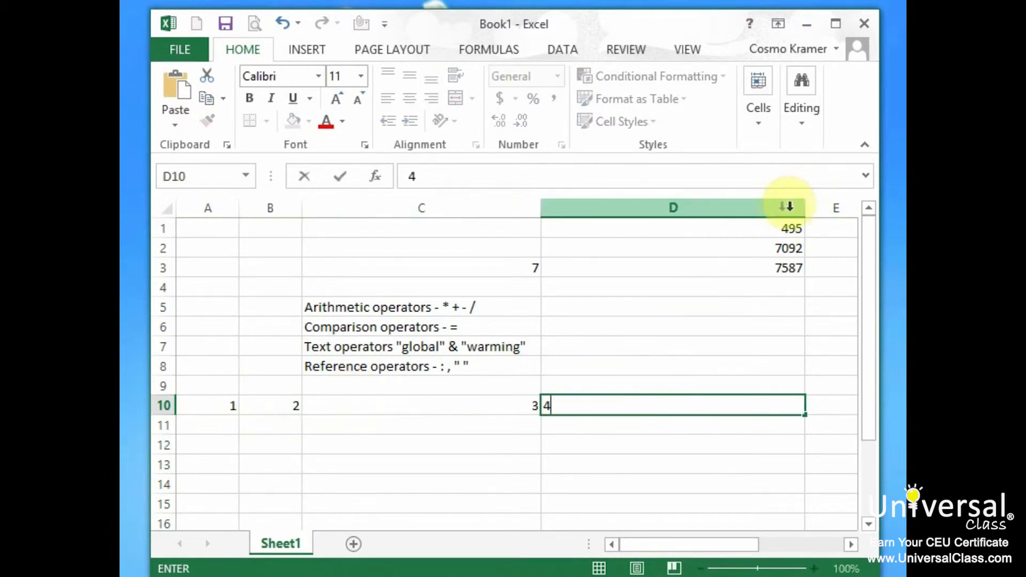
- Narrow column D to about half its width and go over the sample numbers in cells A10 through D10
left_click(779, 210)
left_click_drag(806, 208, 672, 208)
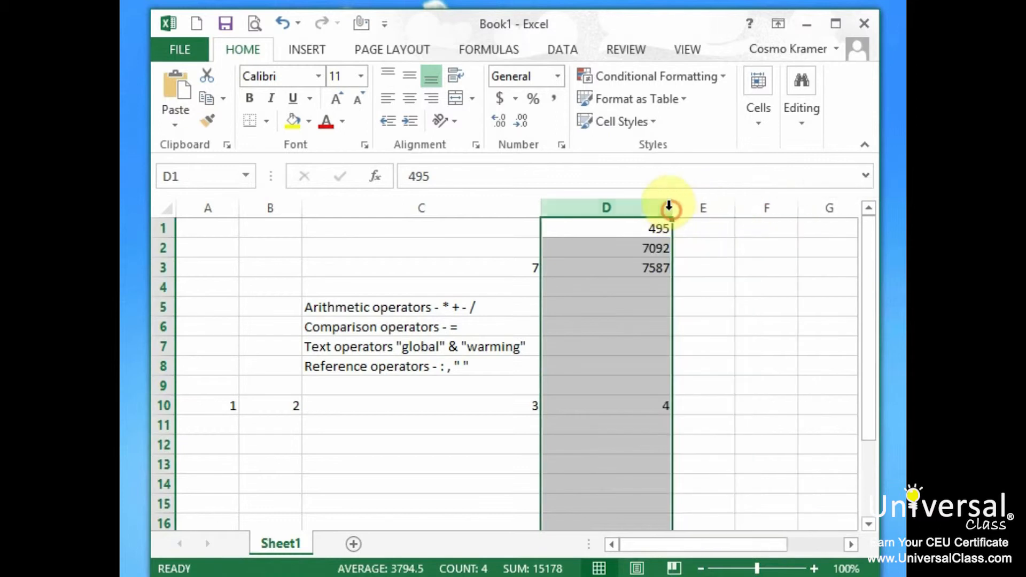
left_click(217, 408)
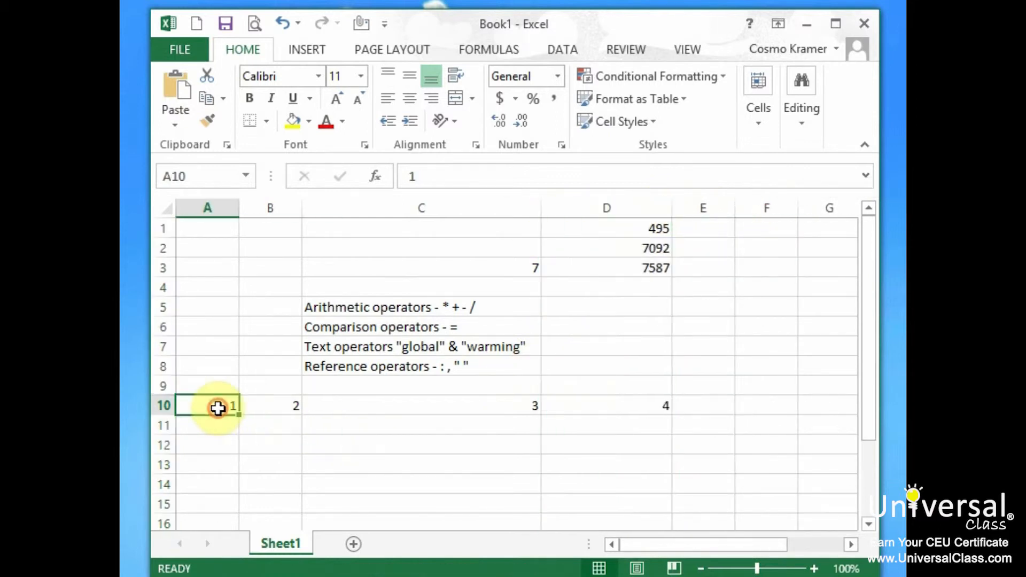
left_click(294, 406)
left_click(390, 405)
left_click(633, 406)
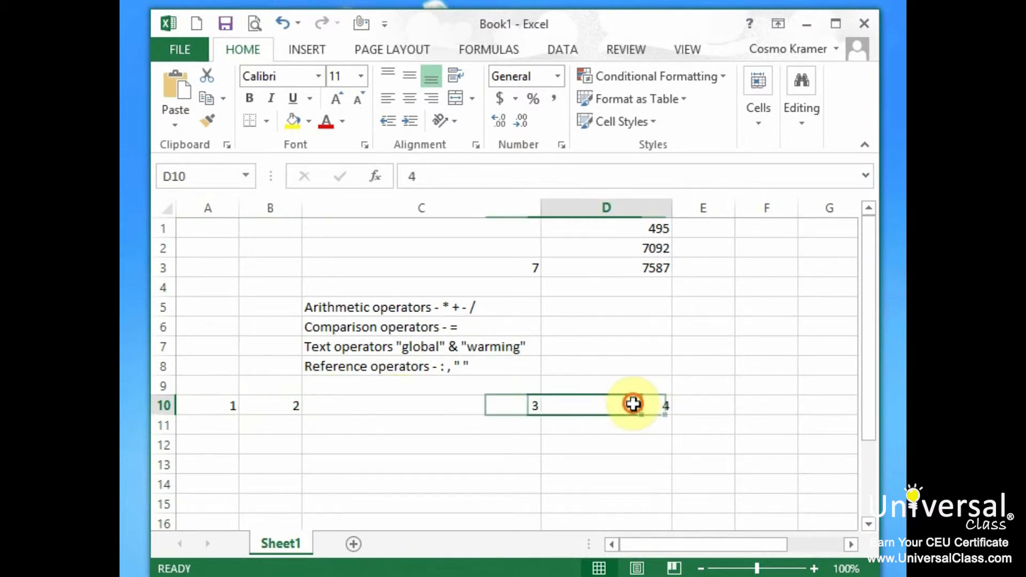
- Widen column E and enter the formula =A10+B10+C10+D10 in cell E10
left_click(699, 405)
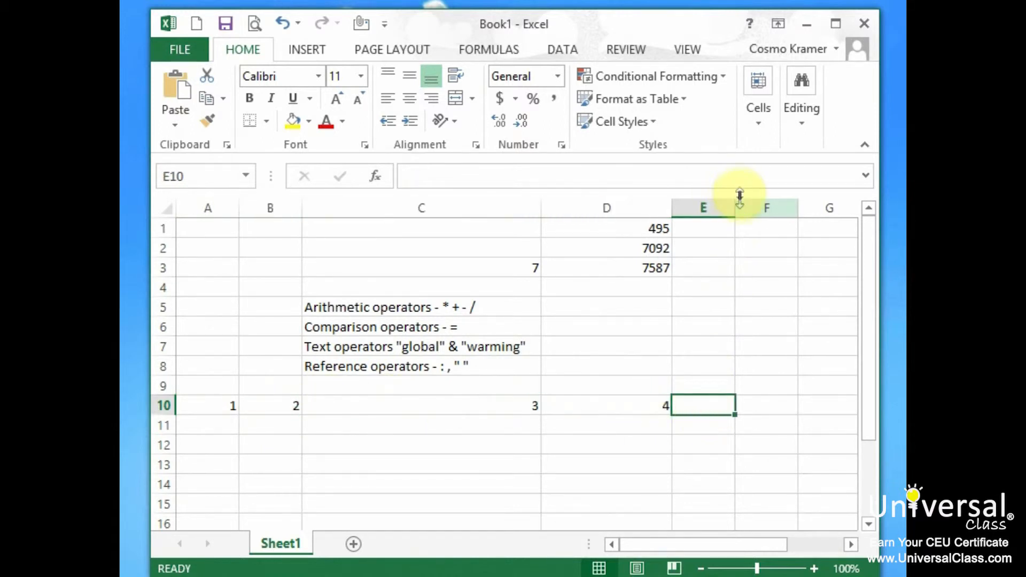
left_click_drag(736, 207, 806, 206)
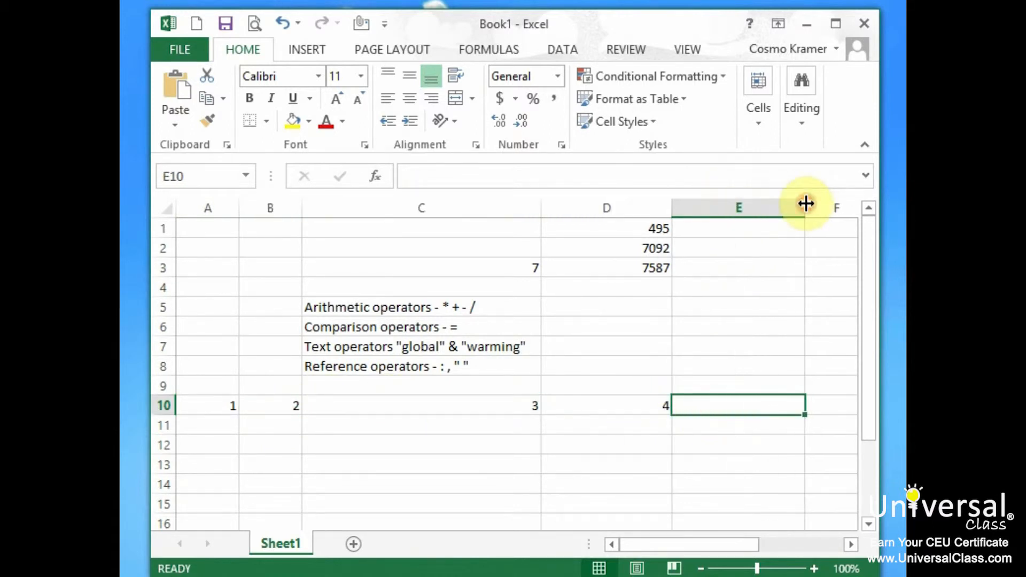
left_click(448, 172)
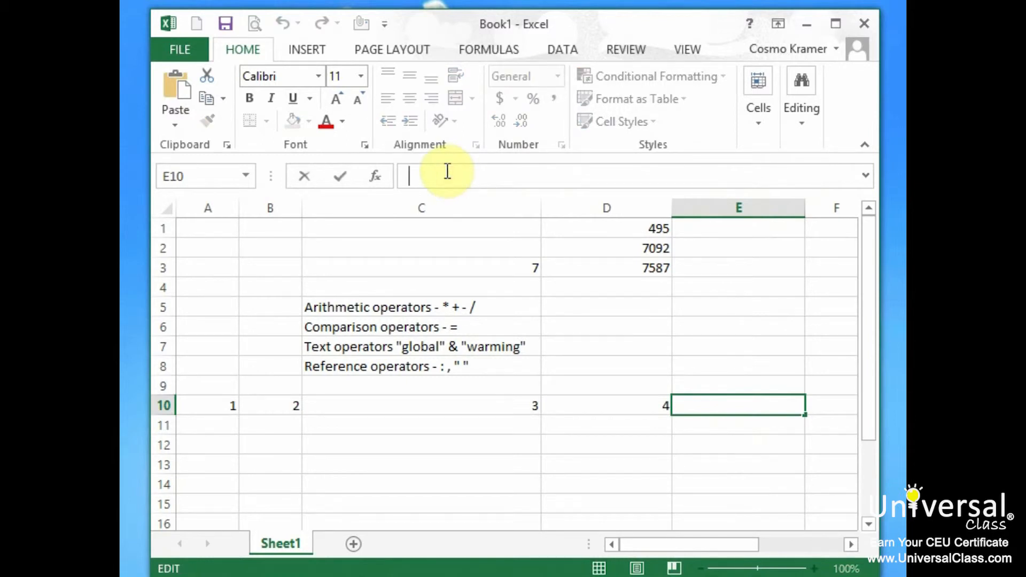
type("=A")
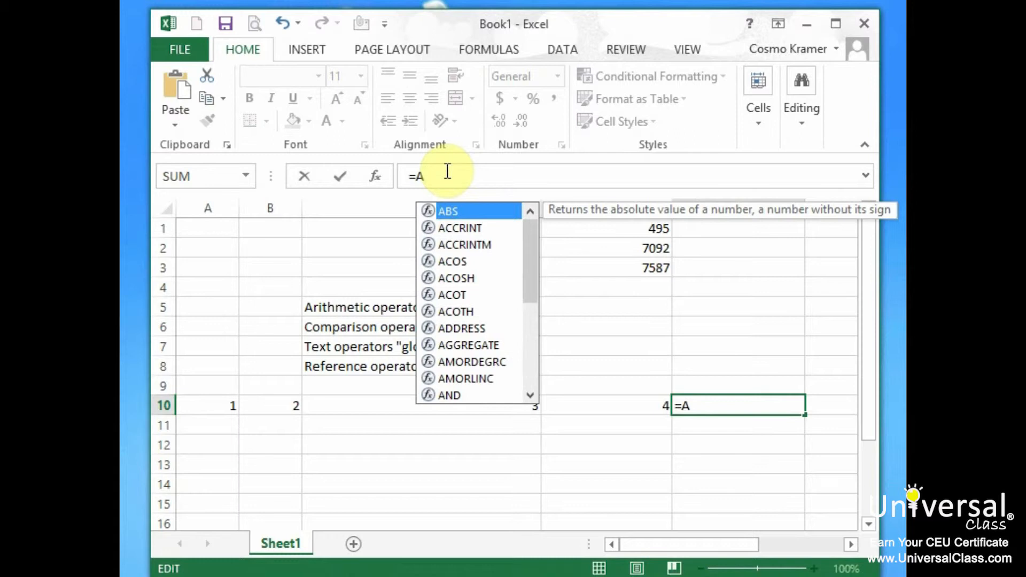
type("10+")
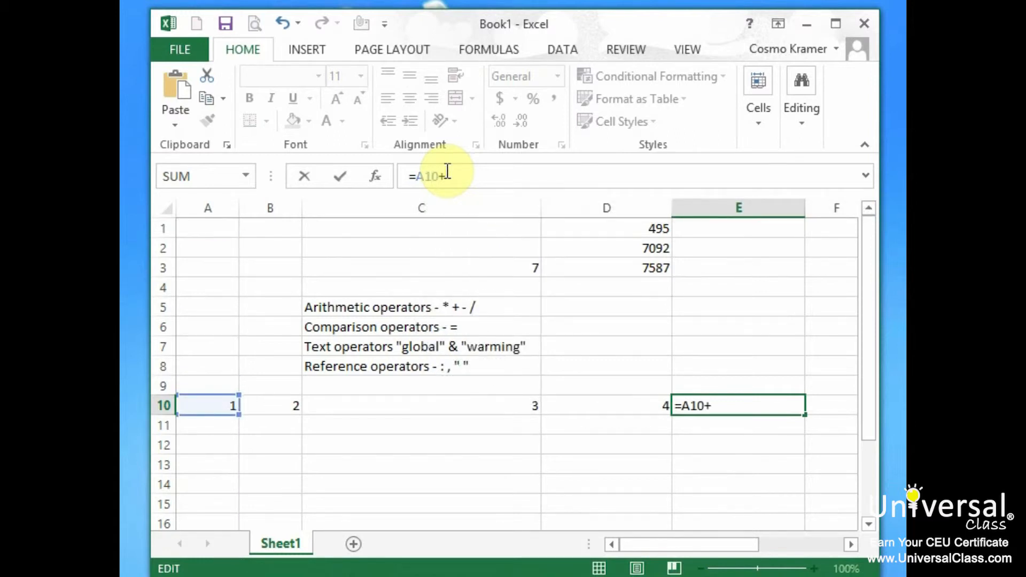
type("B")
type("10+")
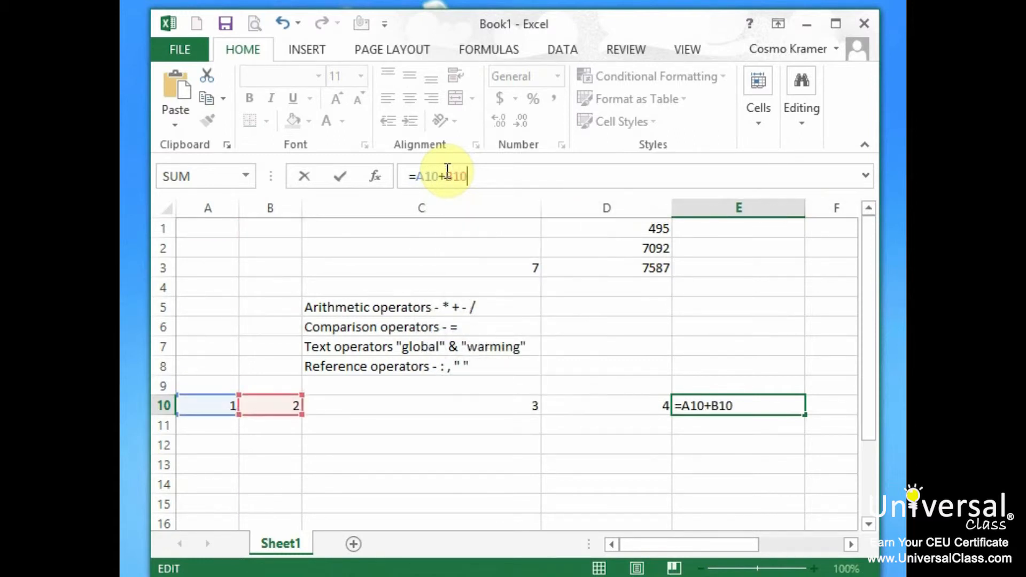
type("c")
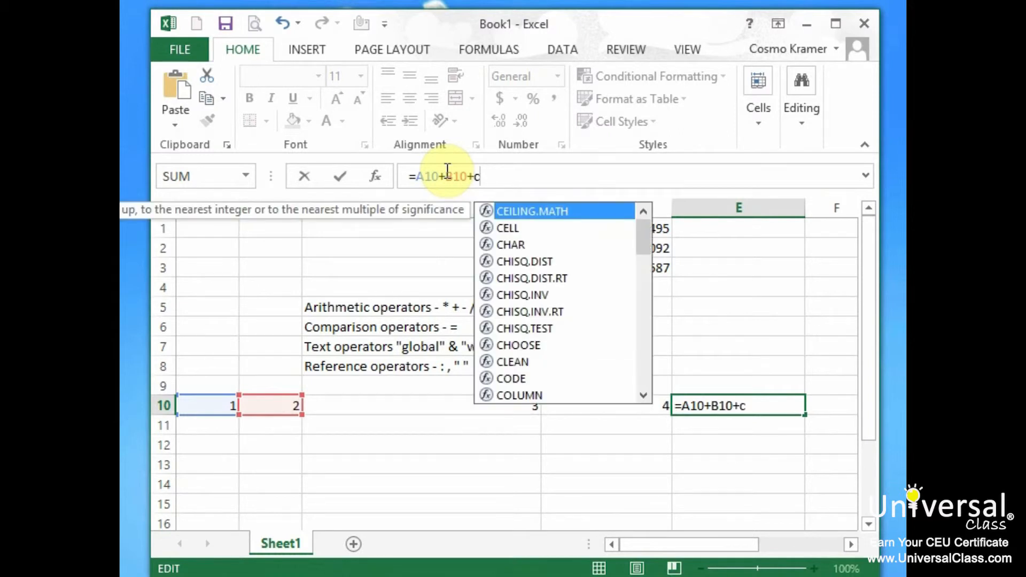
type("1-")
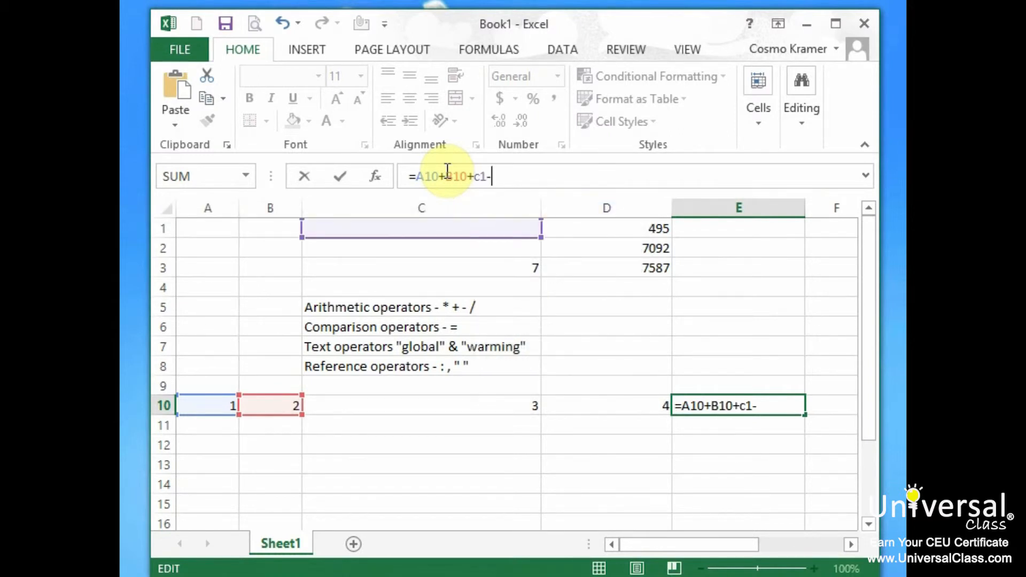
key("BackSpace")
type("0+D10")
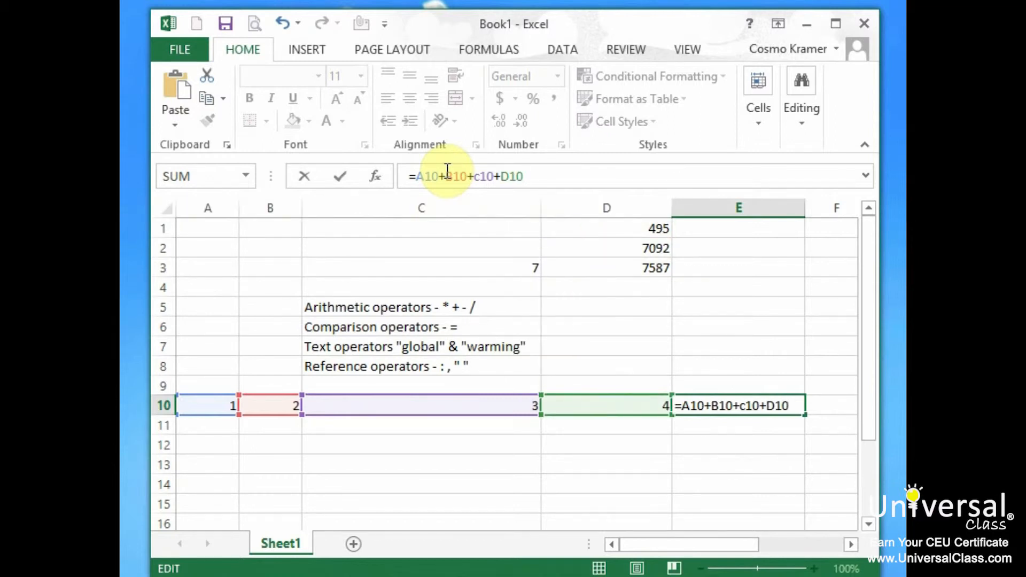
key("Return")
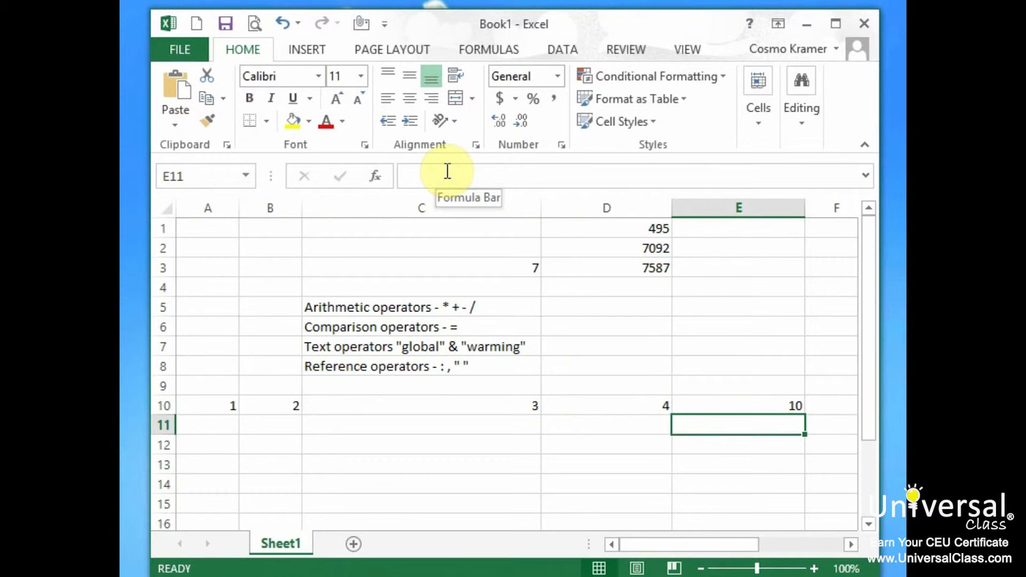
- Replace the middle terms +B10+C10+ in cell E10's formula with a colon, forming the range A10:D10
key("Up")
left_click(437, 172)
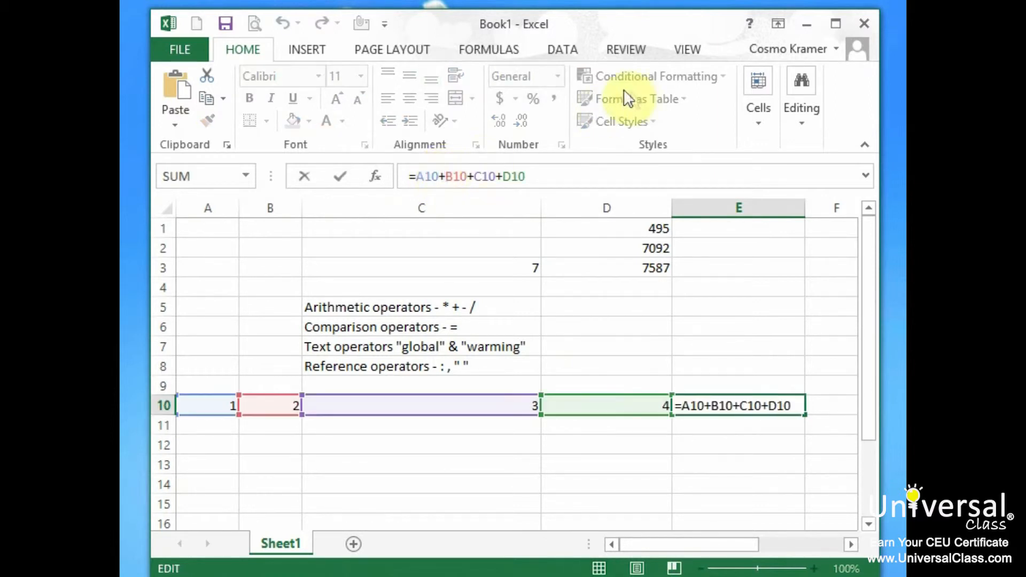
key("shift+Right")
key("shift+Right")
key("shift+Right")
key("shift+Right")
key("shift+Right")
key("shift+Right")
key("shift+Right")
key("shift+Right")
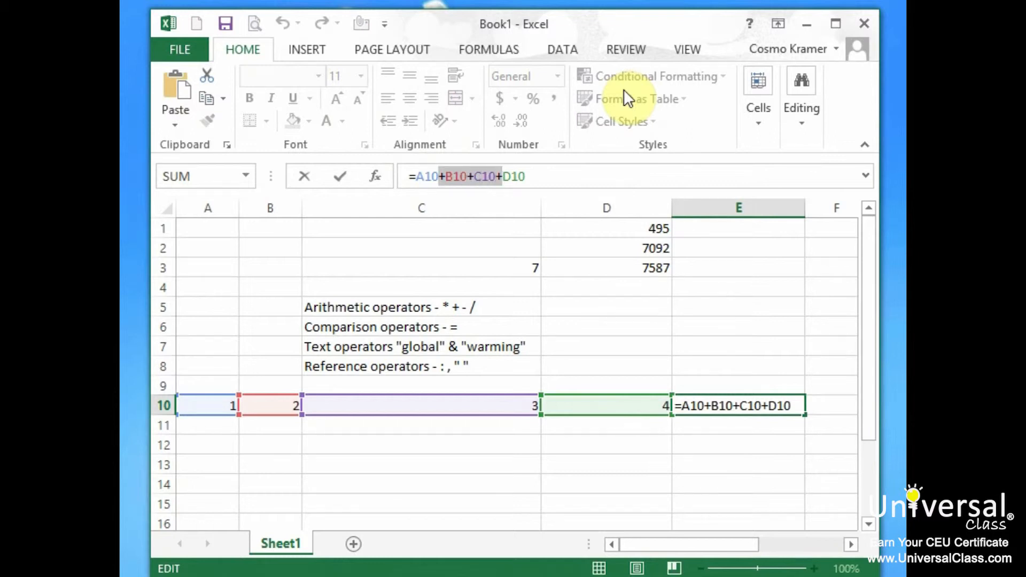
type(":")
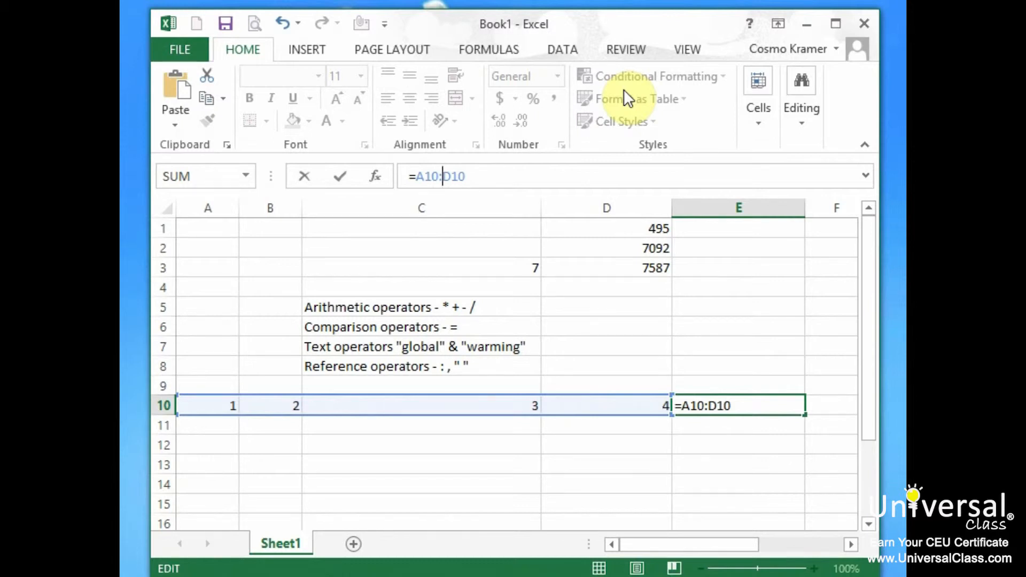
- Wrap the range in cell E10 in a SUM function, making it =SUM(A10:D10), and check the formula
key("Left")
key("Left")
key("Left")
key("Left")
type("sum(")
key("Right")
key("Right")
key("Right")
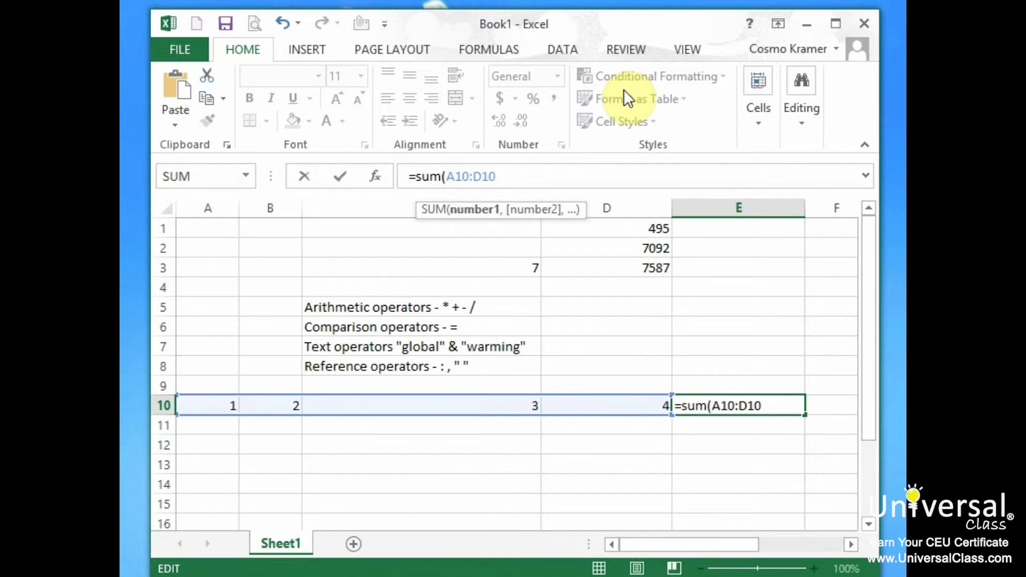
key("Right")
key("Right")
key("Right")
key("Right")
type(")")
key("Return")
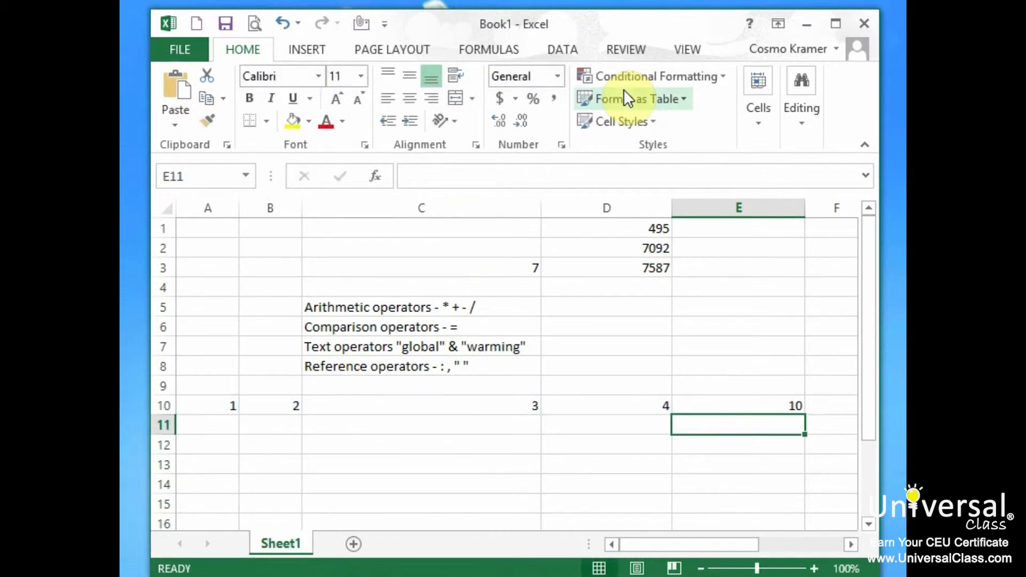
key("Up")
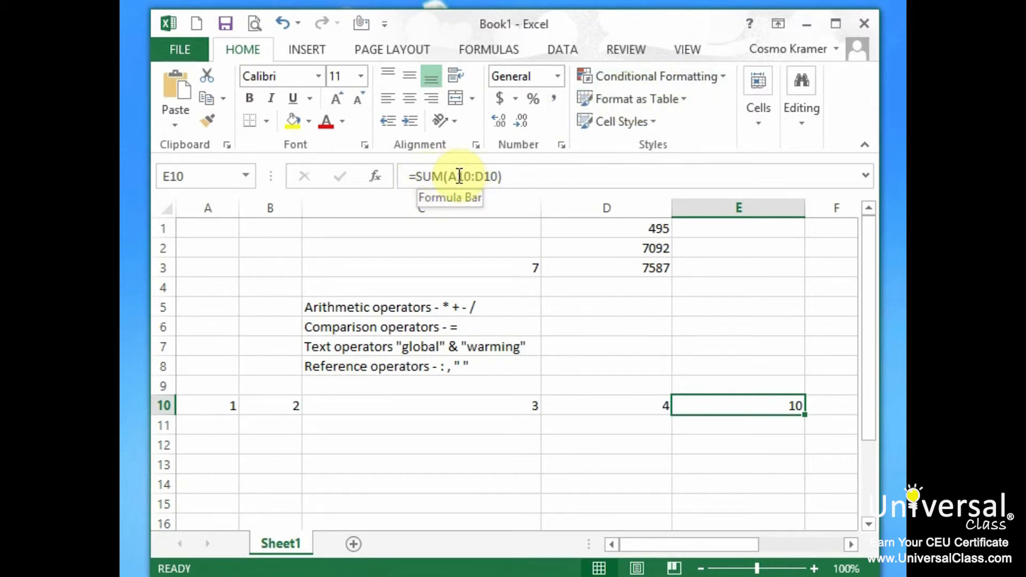
left_click(497, 176)
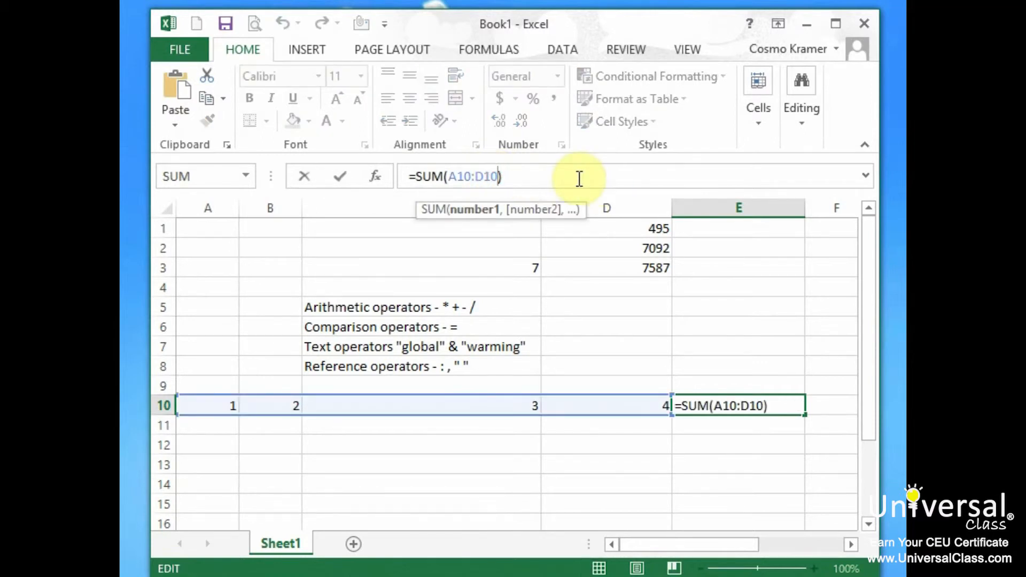
key("Return")
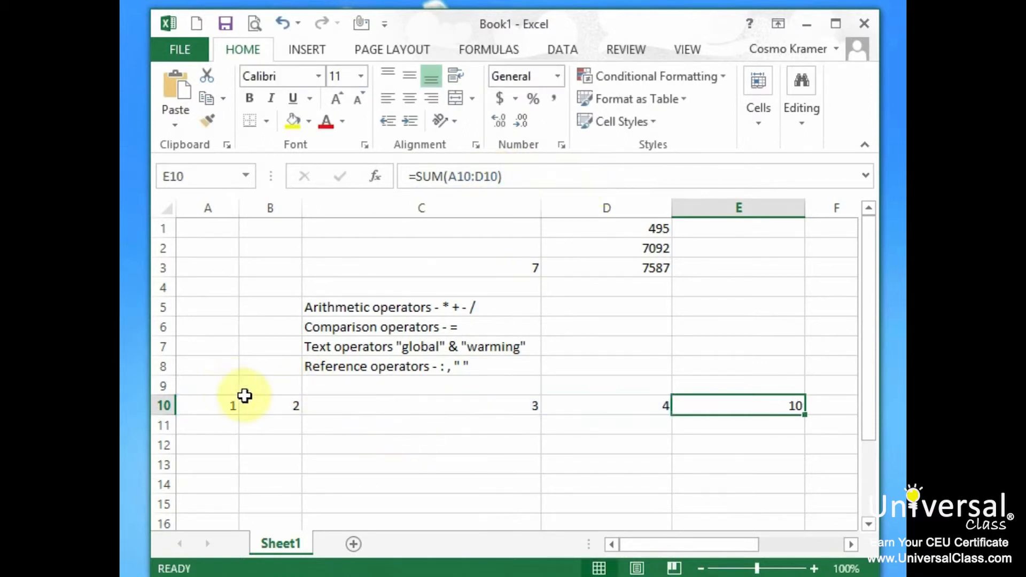
- Enter the sample numbers 2, 4 and 5 in cells A12 through C12
left_click(213, 443)
type("2")
left_click(282, 444)
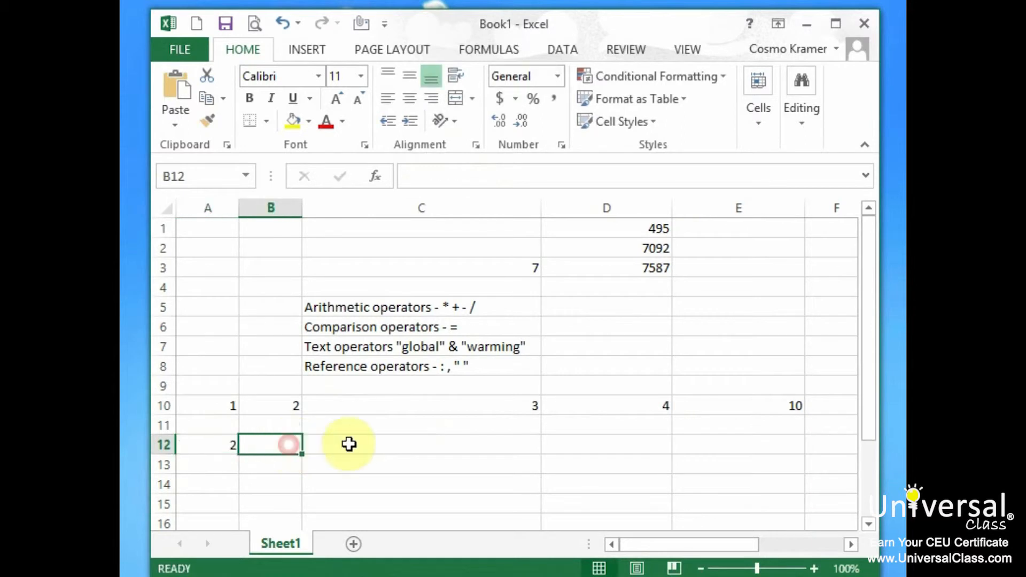
type("4")
left_click(348, 444)
type("5")
- Extend the SUM formula in cell E10 with comma-separated references A12, B12 and C12
left_click(765, 409)
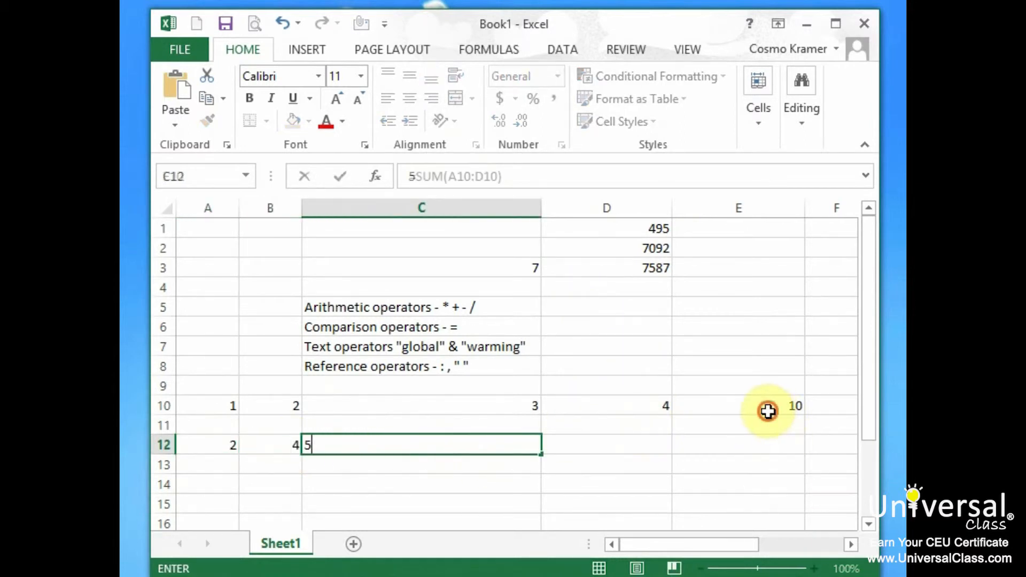
left_click(490, 178)
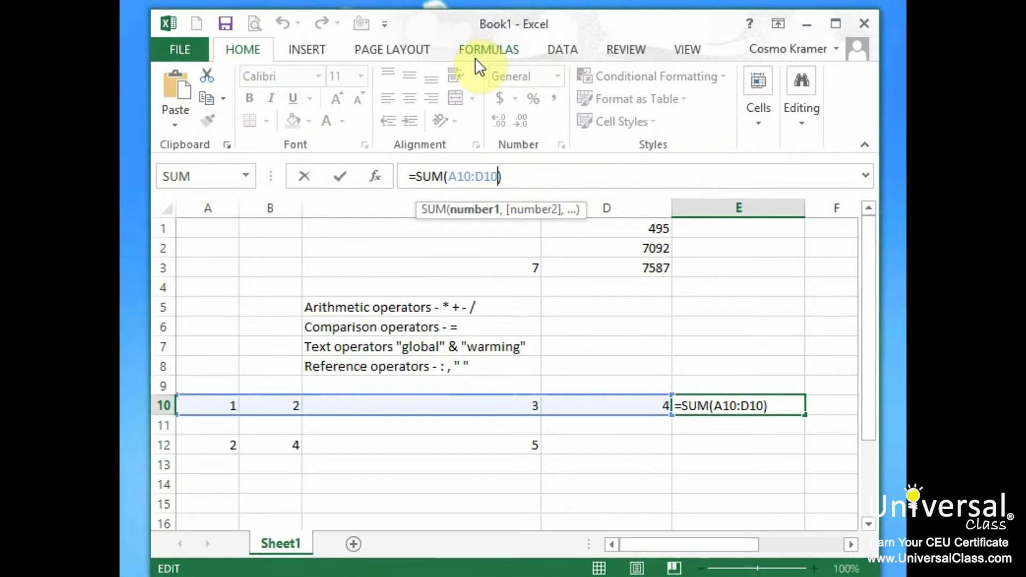
type(",")
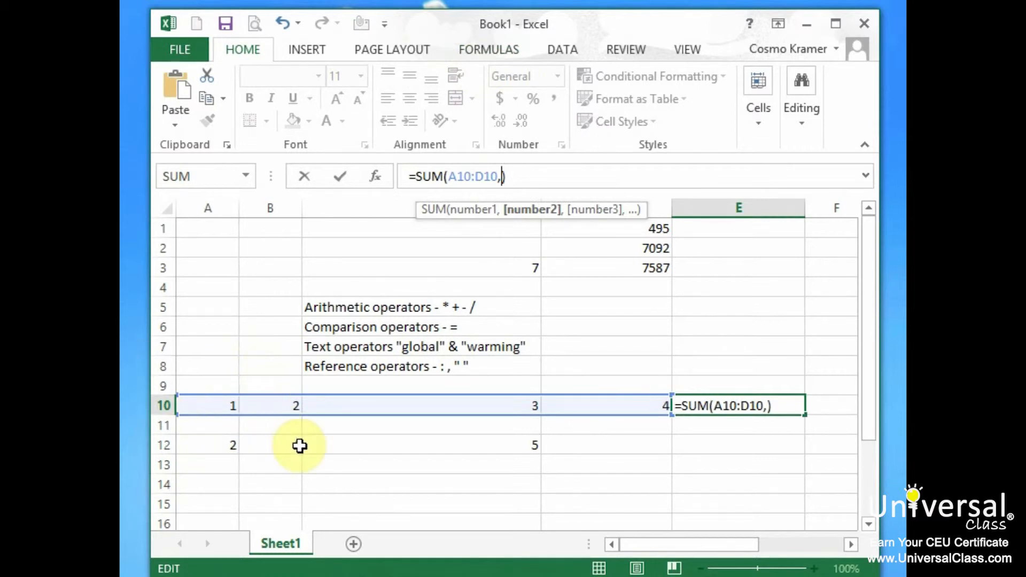
type("A12,")
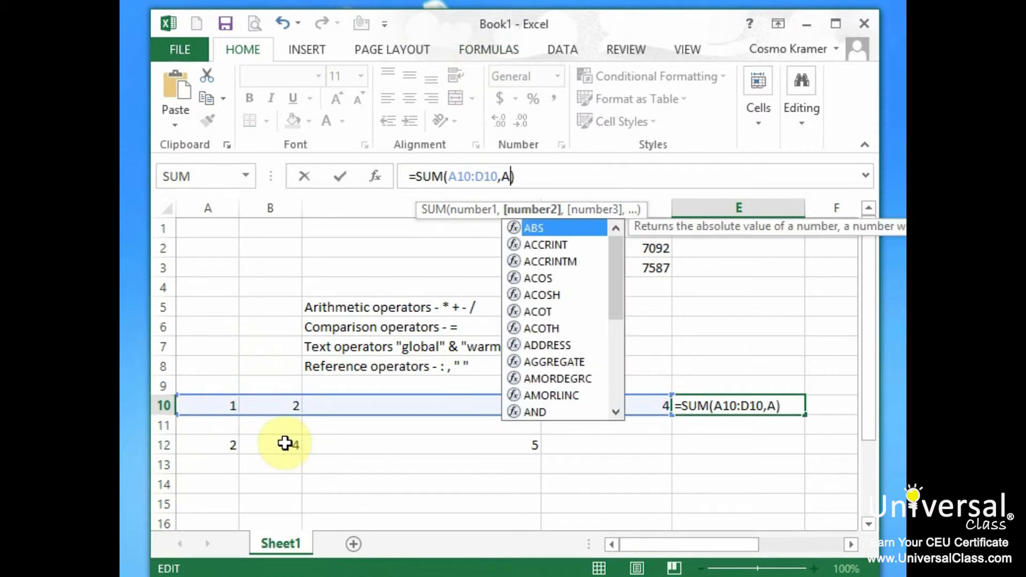
left_click(285, 443)
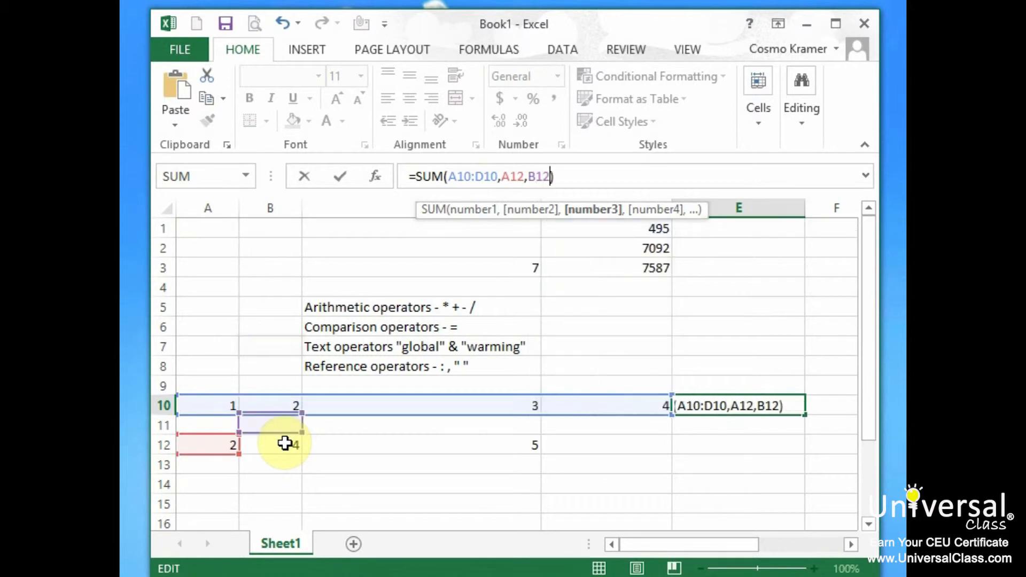
type(",C12")
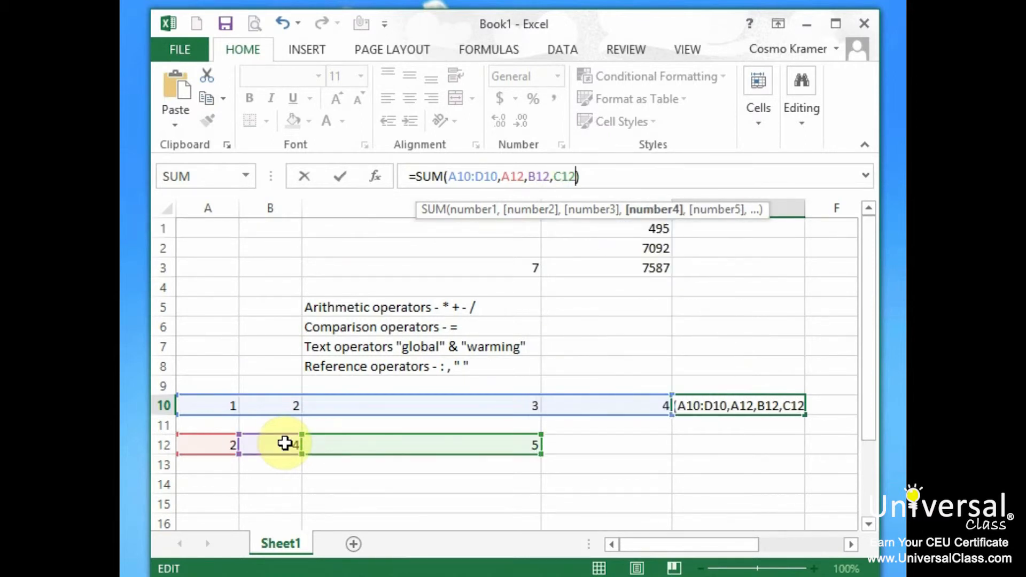
key("Return")
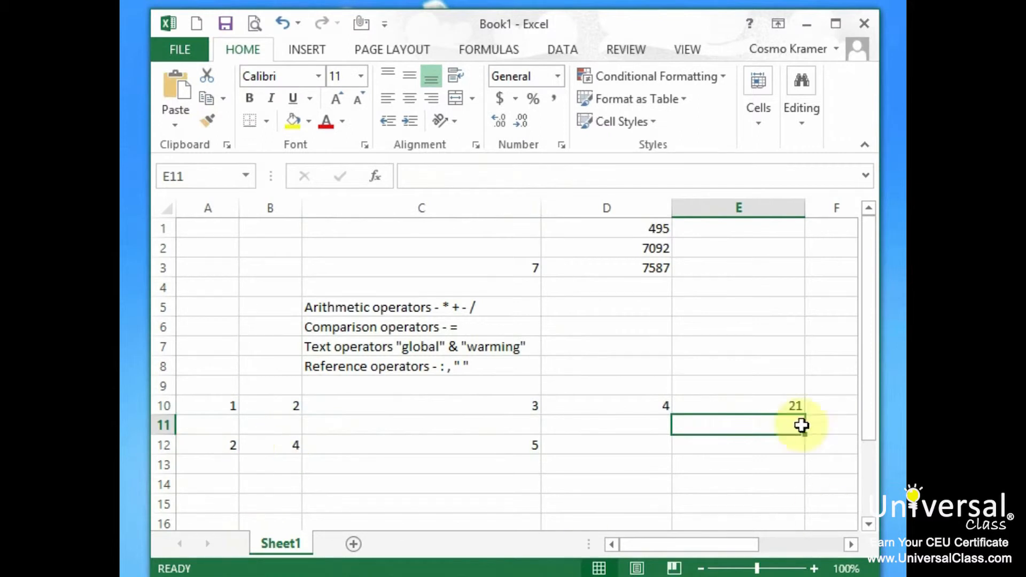
- Inspect the cell references of the SUM formula in E10 and widen column E slightly
left_click(759, 405)
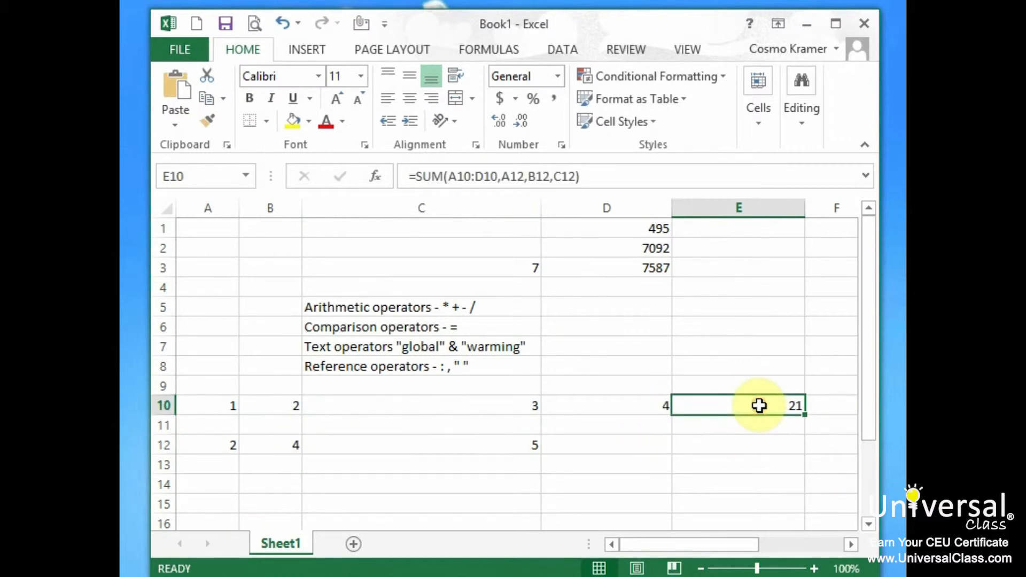
left_click(633, 176)
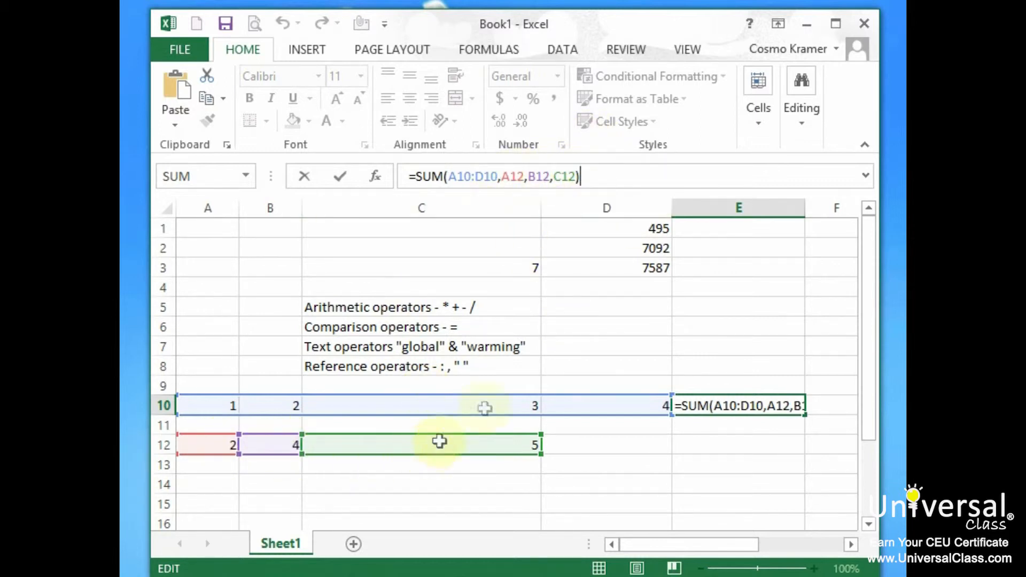
left_click(599, 169)
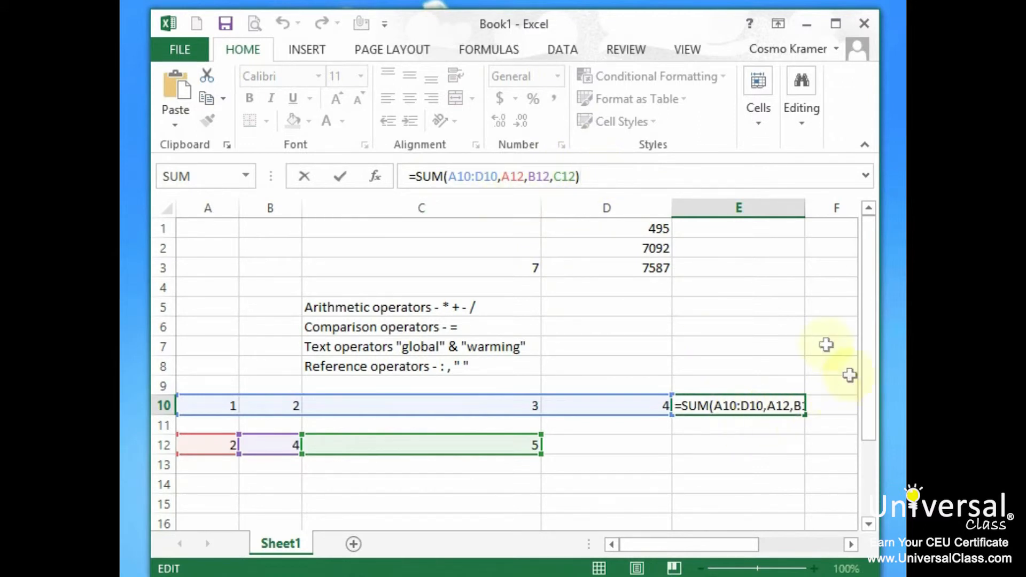
left_click(780, 214)
left_click_drag(806, 209, 819, 209)
left_click(737, 405)
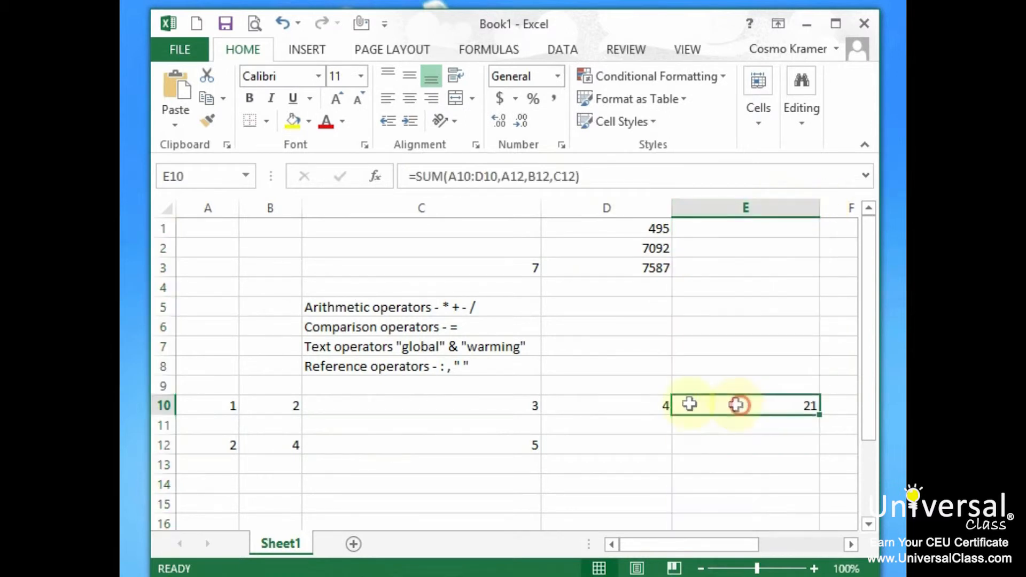
- Review the notes on arithmetic, comparison, text and reference operators in cells C5 through C8
left_click(394, 387)
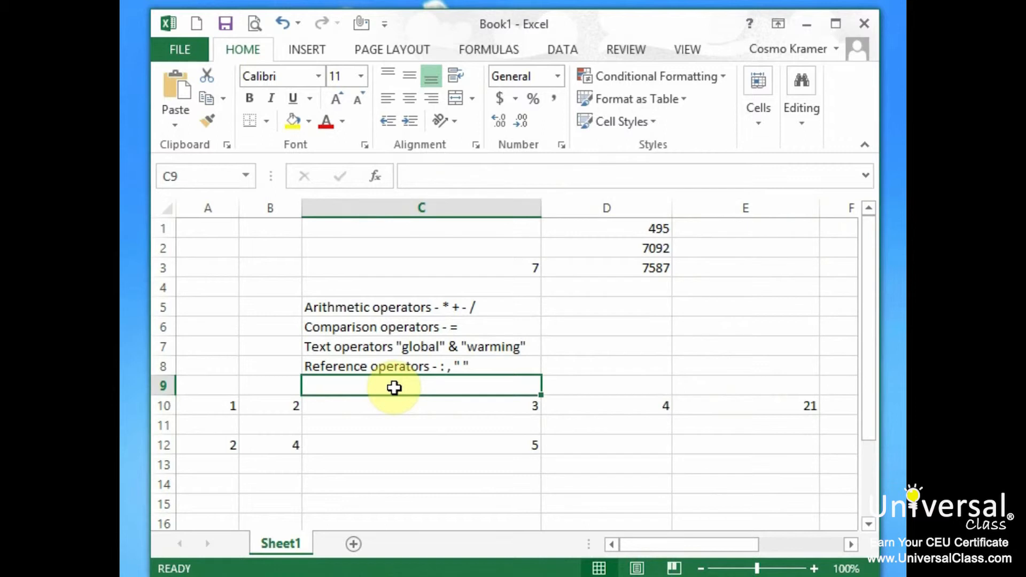
left_click(403, 308)
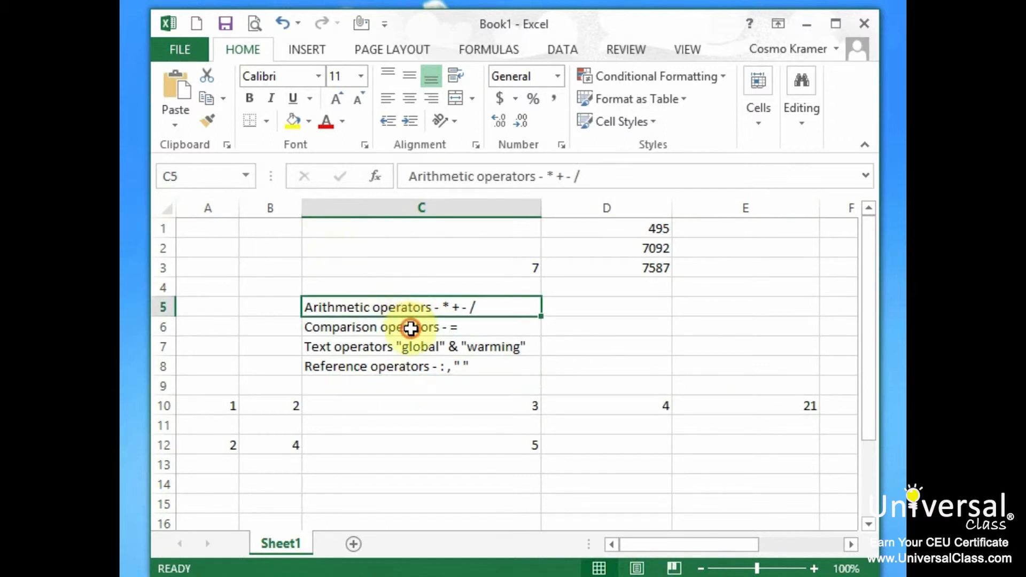
left_click(411, 328)
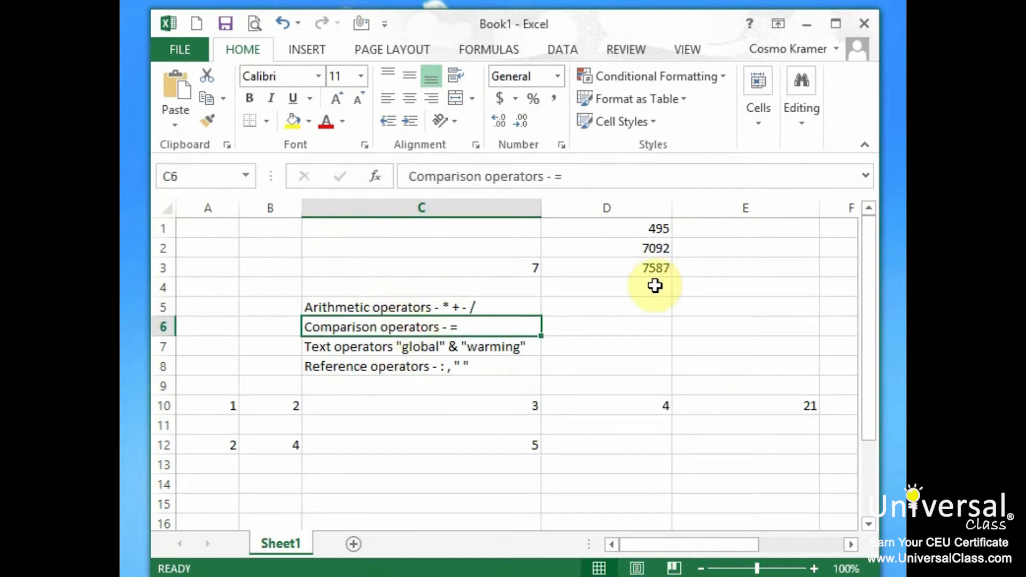
left_click(410, 350)
left_click(494, 368)
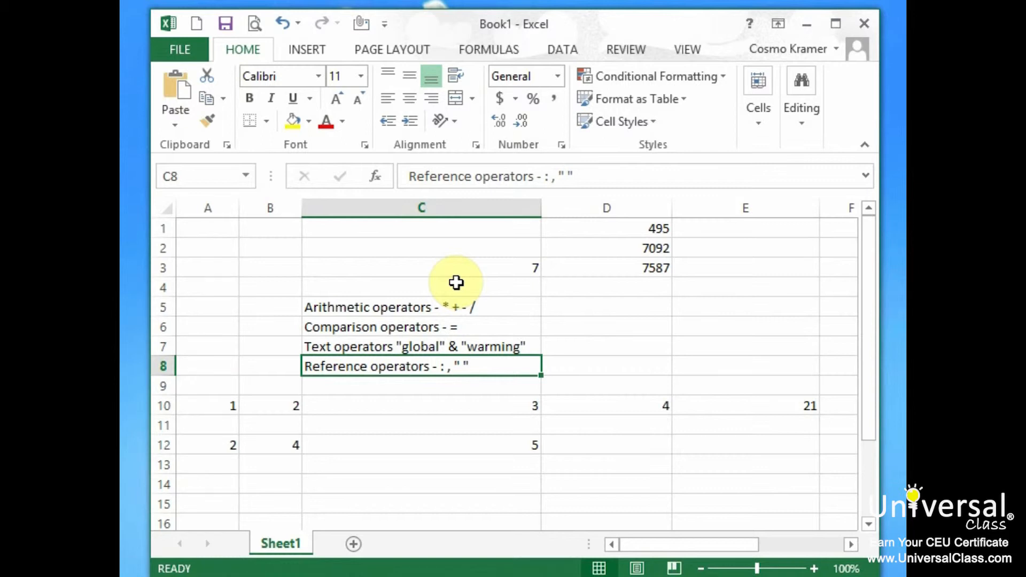
- Delete all columns of the worksheet to empty it and return to cell A1
left_click(167, 211)
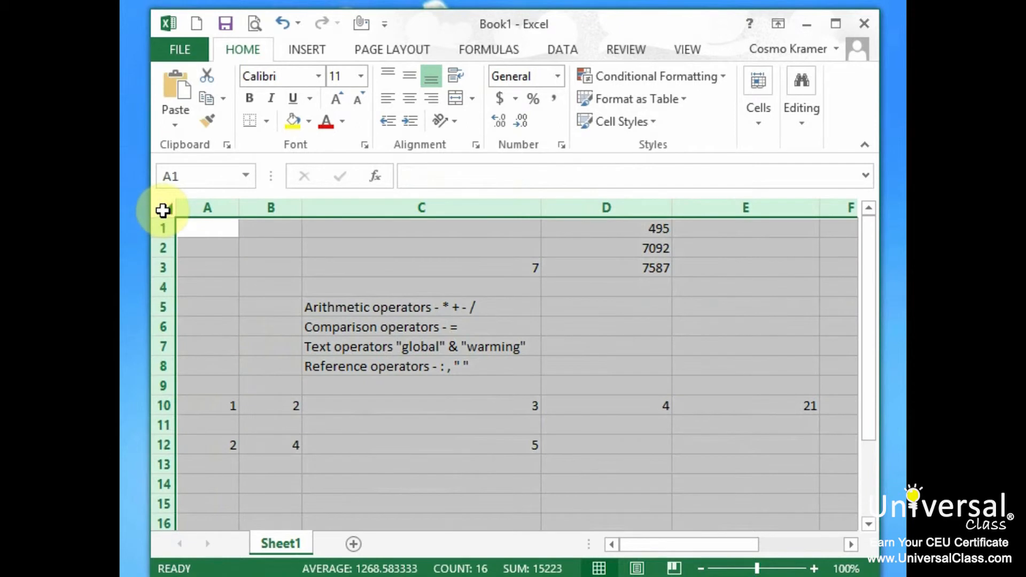
right_click(197, 211)
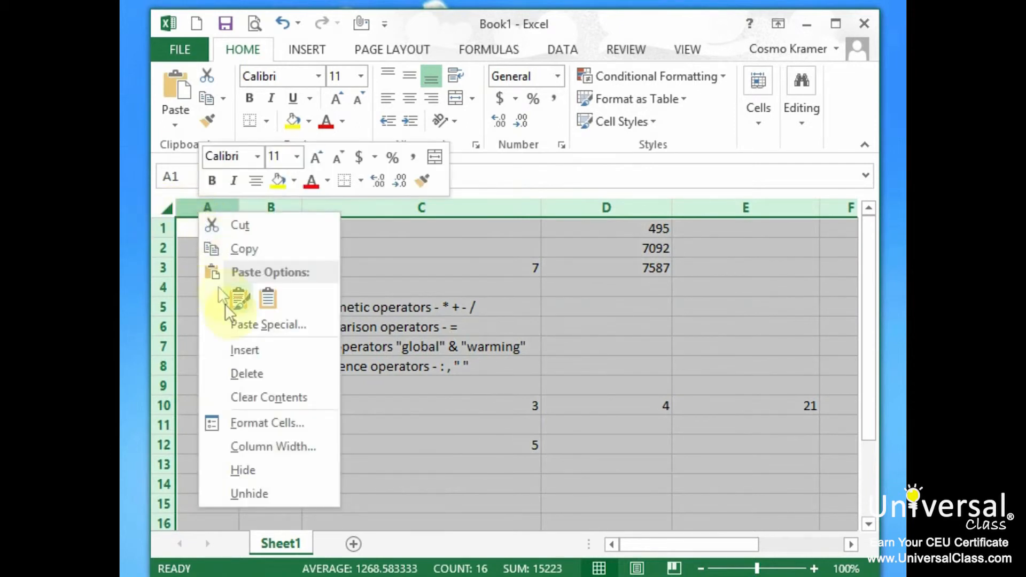
left_click(266, 380)
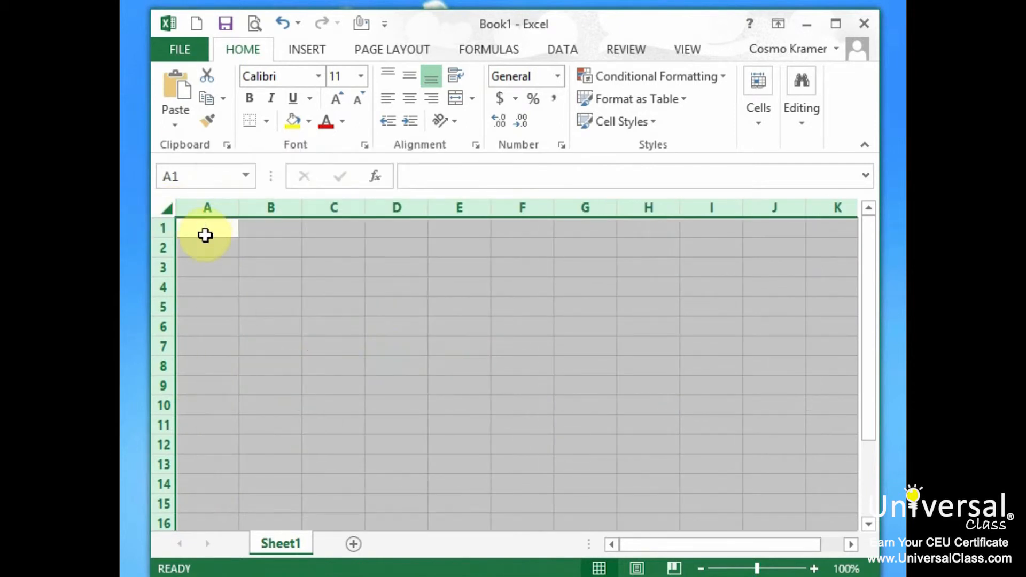
left_click(206, 234)
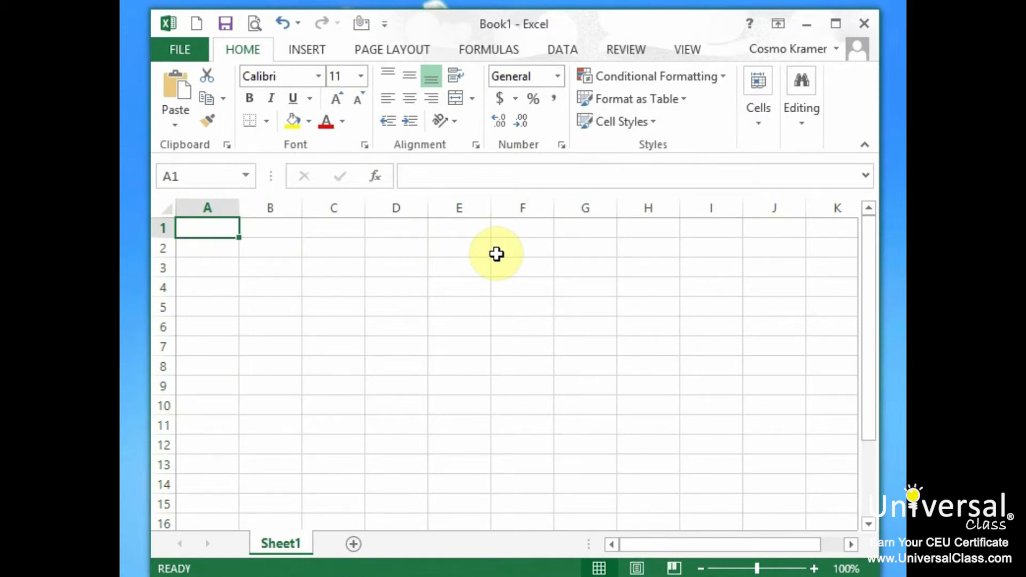
- Enter the weekday headings Monday through Friday in cells C1 through G1
key("Right")
key("Right")
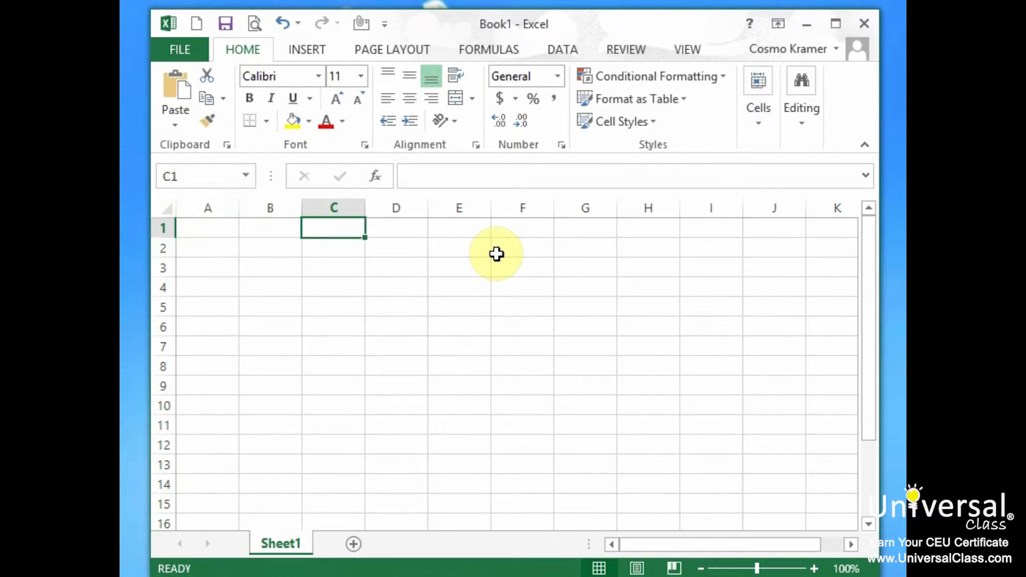
type("Monday")
key("Tab")
type("Tuesday")
key("Tab")
type("Wednesday")
key("Tab")
type("Thursday\tFriday")
- Enter Weekly Expenditures in cell A2 and widen column A and the weekday columns to fit their text
left_click(211, 247)
type("Weekly Expenditures")
left_click(190, 207)
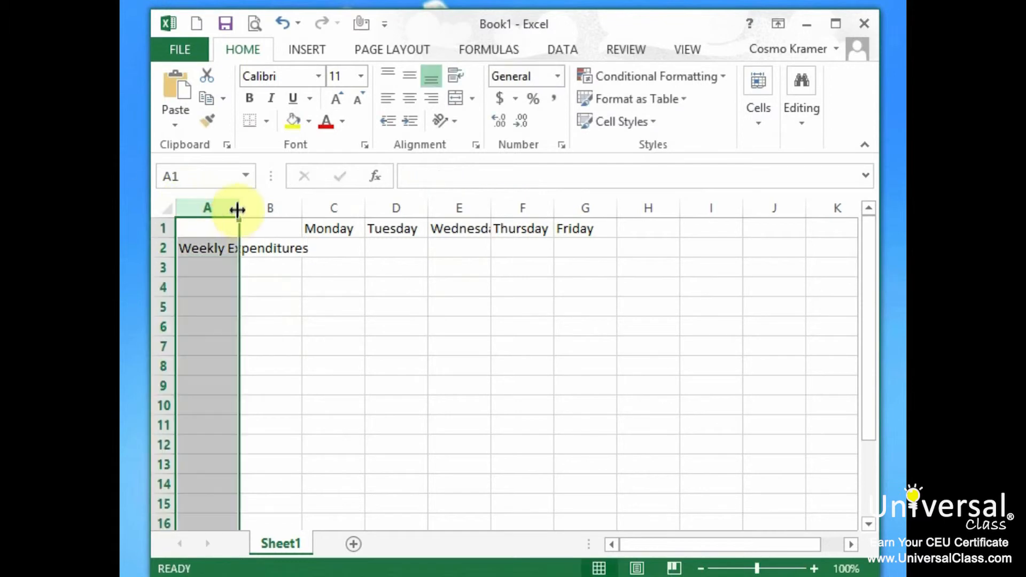
left_click_drag(237, 210, 327, 210)
left_click_drag(421, 208, 668, 208)
left_click_drag(454, 208, 470, 207)
- Enter the expense categories Gas, Food and Entertainment in cells A4 through A6
left_click(225, 274)
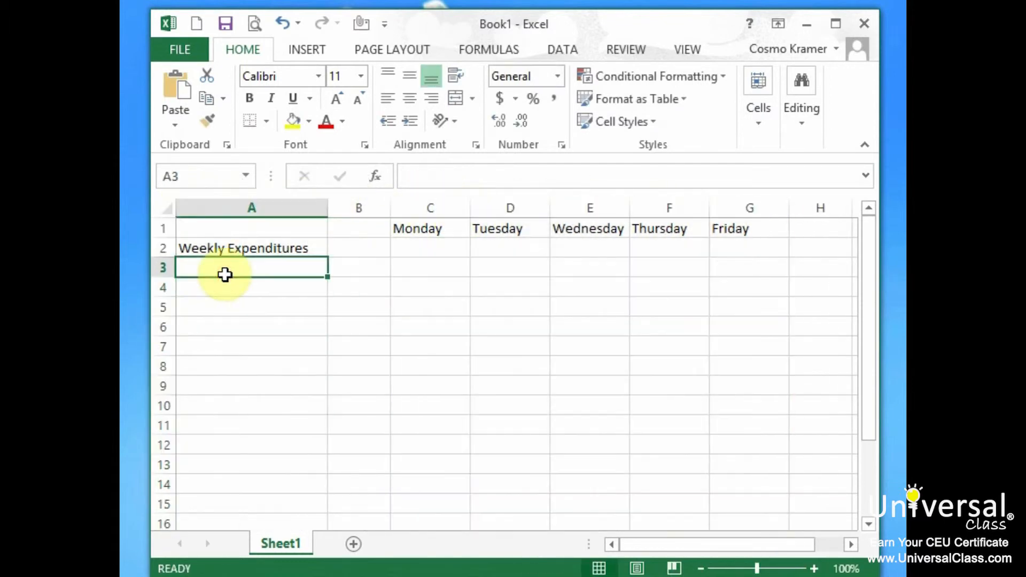
key("Return")
type("Gas")
key("Return")
type("Food")
key("Return")
type("Entertainment")
key("Return")
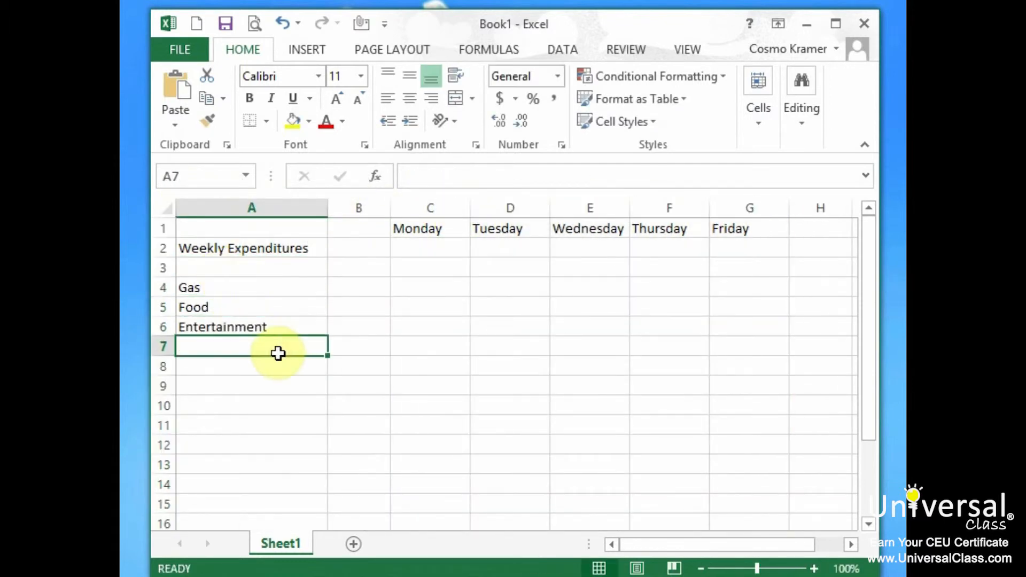
- Make the headings in row 1 and the labels in column A bold
left_click(163, 228)
left_click(249, 98)
left_click(252, 207)
left_click(249, 98)
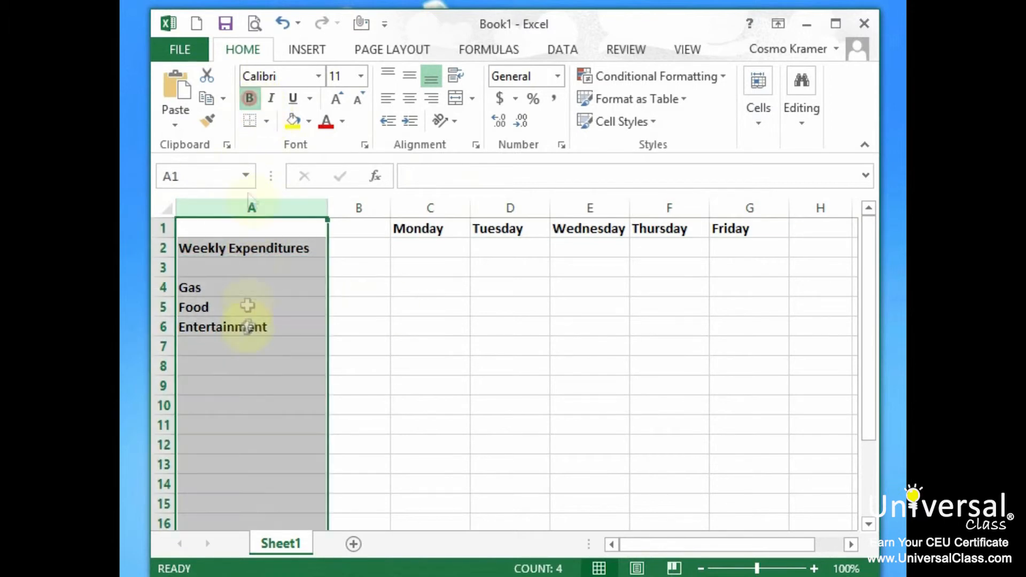
left_click(249, 268)
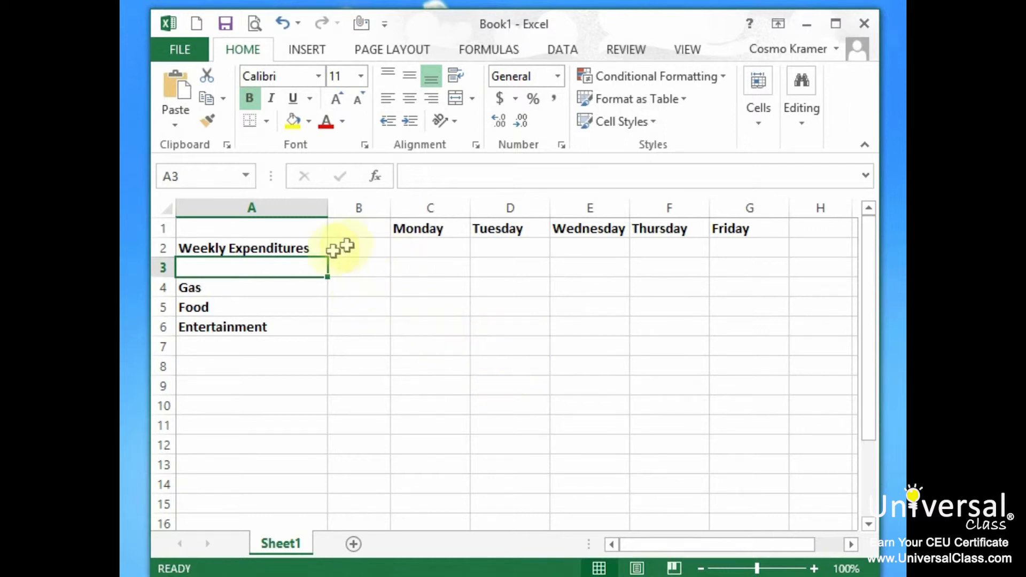
- Enter 18.47 as Monday's gas expense in cell C4
left_click(500, 286)
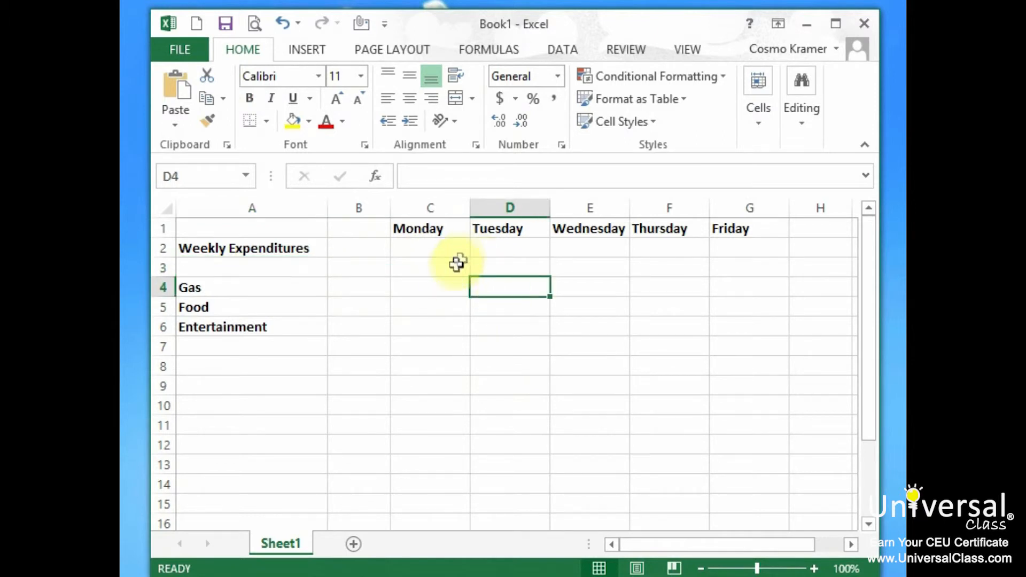
left_click(444, 287)
type("18.47")
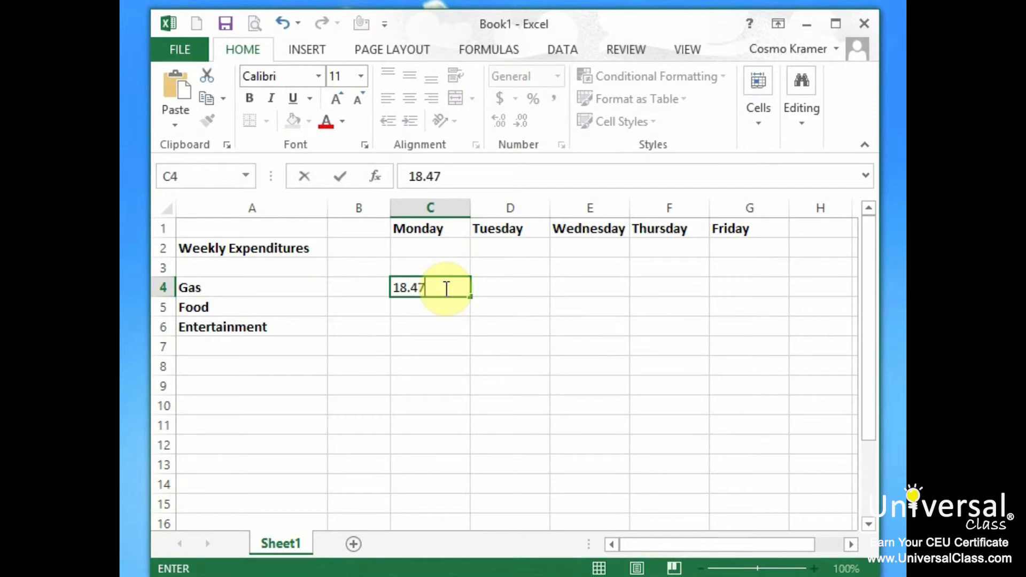
key("Tab")
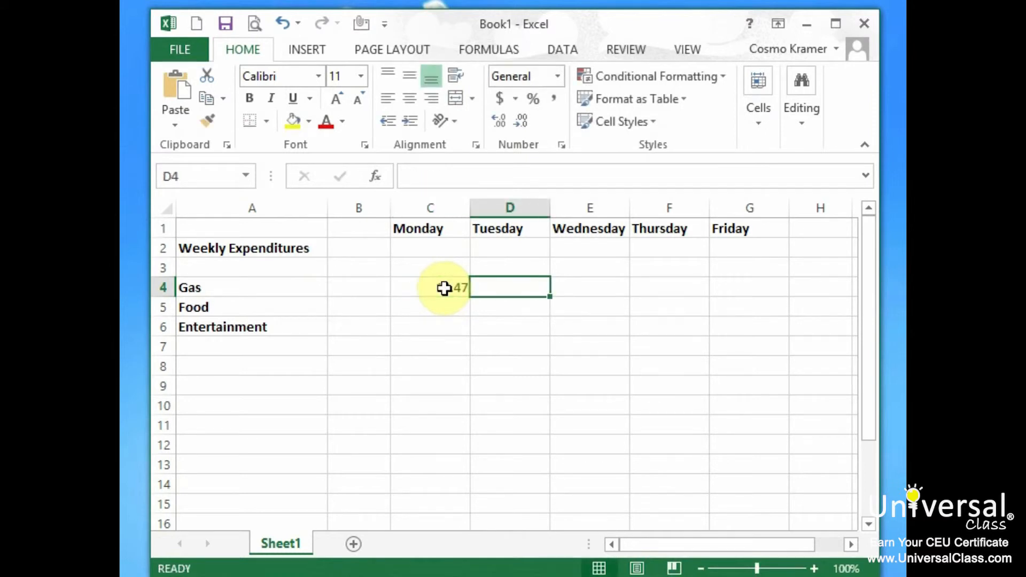
- Enter the formula =29.92+32.51 for Tuesday's gas expense in cell D4
double_click(524, 293)
type("=")
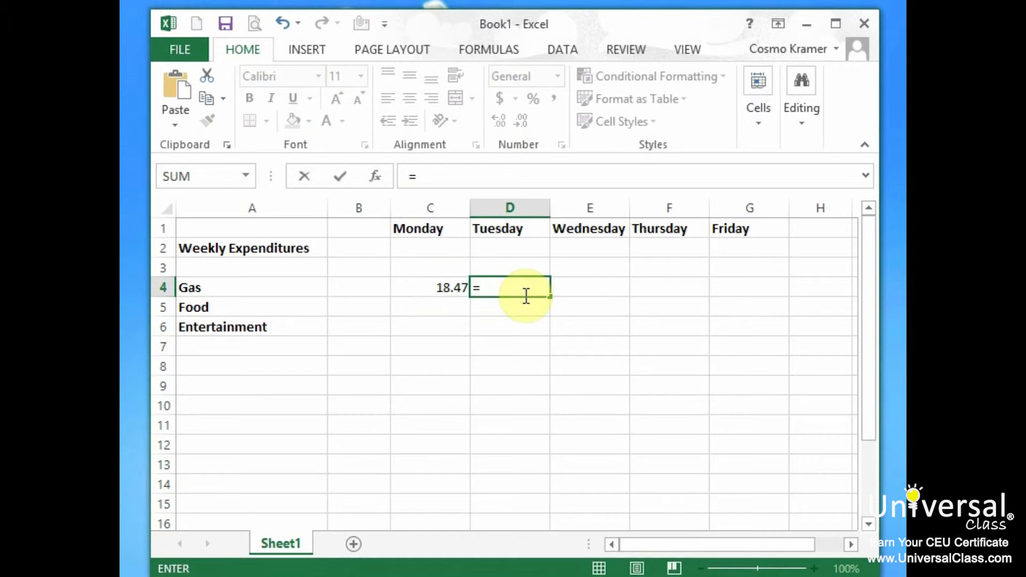
type("29.92+32.51")
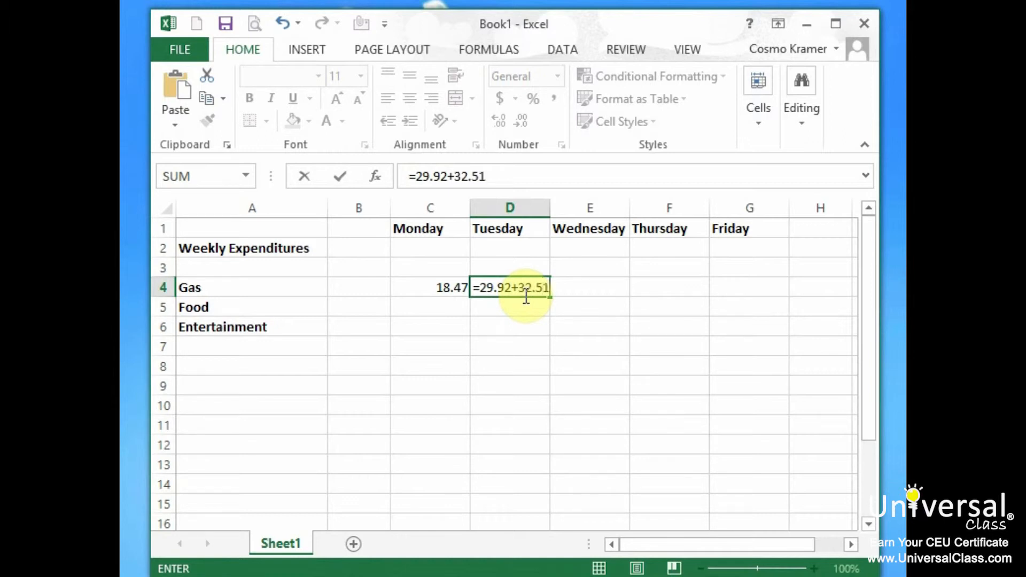
key("Return")
- Inspect the formula behind Tuesday's gas expense in cell D4
left_click(522, 291)
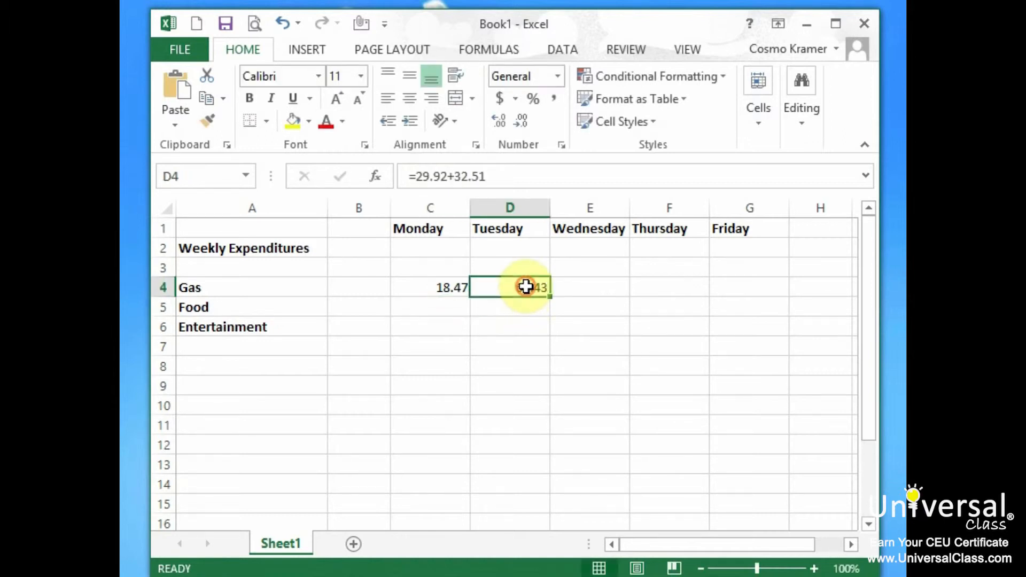
left_click_drag(508, 174, 410, 173)
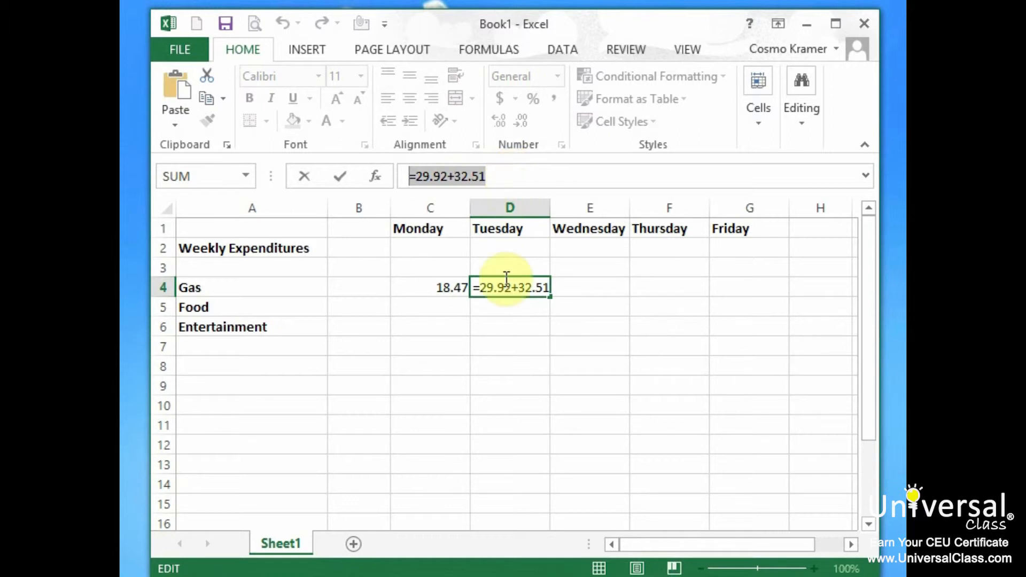
left_click(497, 302)
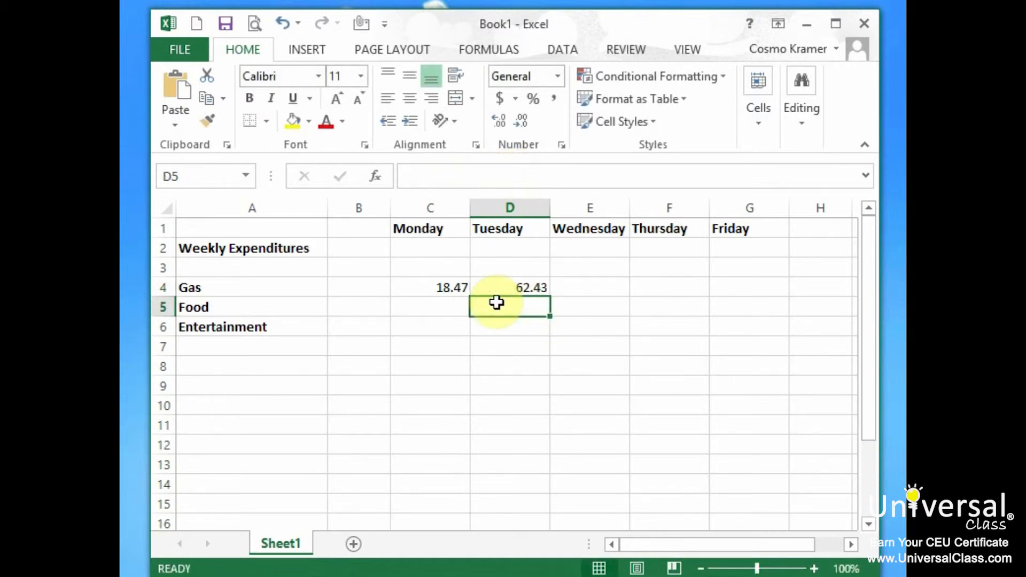
left_click(524, 287)
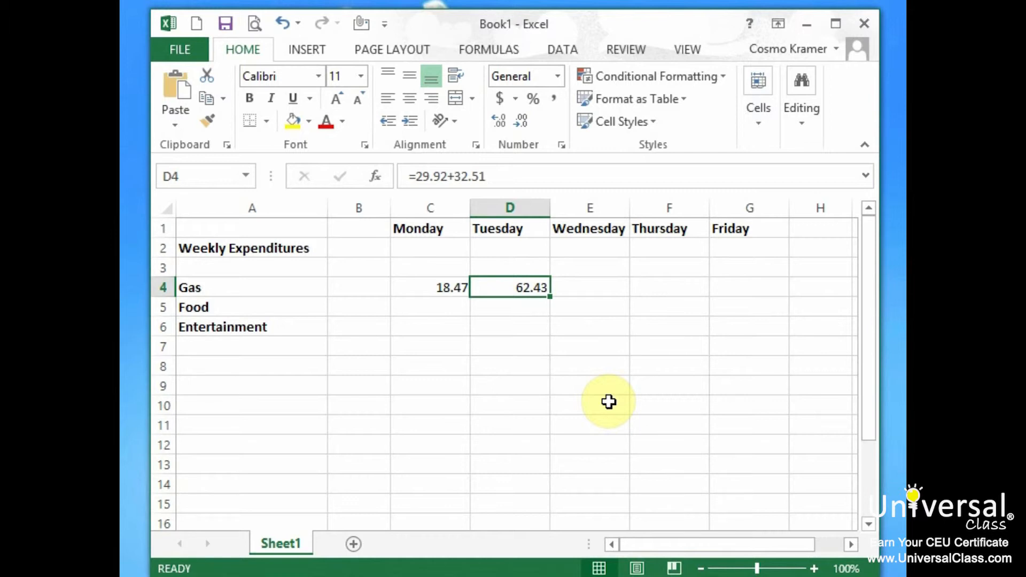
- Enter the food and entertainment expenses: 26.54 and 9.55 for Monday, 13.23 and 9.97 for Tuesday
left_click(462, 303)
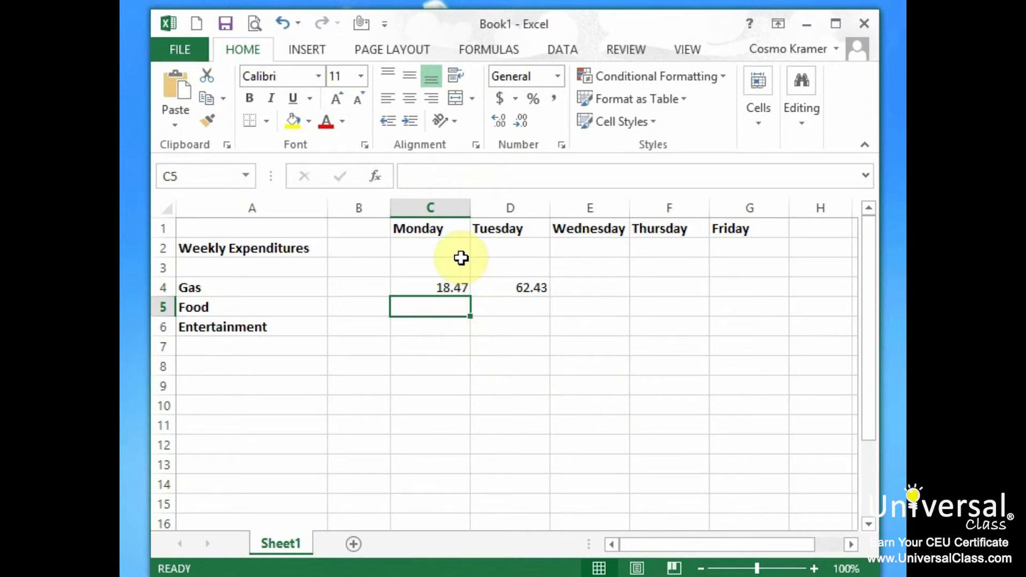
type("26.54")
key("Return")
type("9.55")
key("Up")
key("Right")
type("13.23")
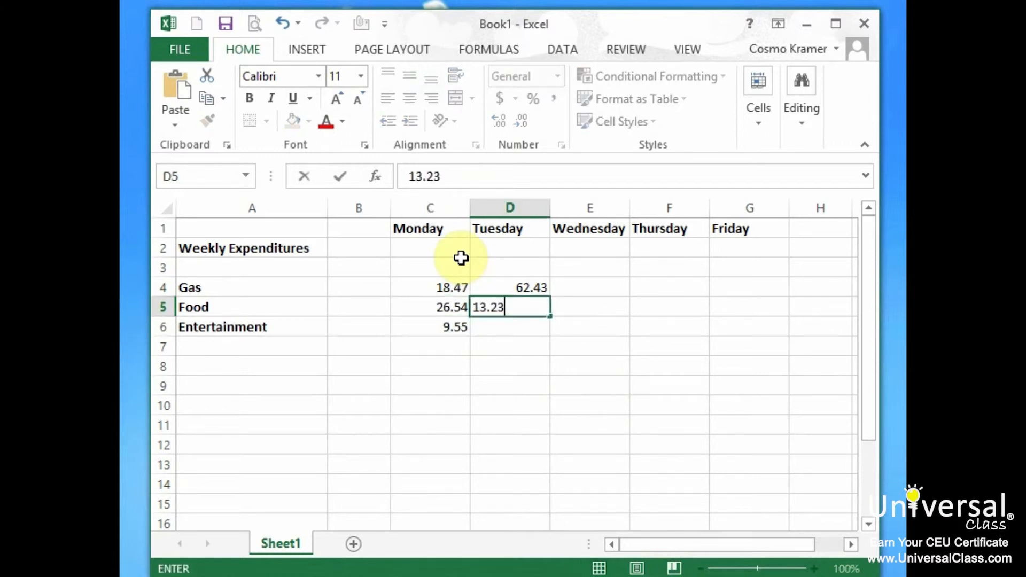
key("Return")
type("9.97")
- Enter Wednesday's gas, food and entertainment expenses 31, 32 and 30 in cells E4 through E6
key("Up")
key("Right")
key("Up")
type("31")
key("Return")
type("32 30")
- Enter Thursday's gas, food and entertainment expenses 15.56, 46.46 and 26.32 in cells F4 through F6
key("Up")
key("Up")
key("Right")
type("15.56")
key("Return")
type("46.46")
key("Return")
type("26.32")
key("Return")
- Enter Friday's gas, food and entertainment expenses 59.41, 18.11 and 39.45 in cells G4 through G6
key("Up")
key("Up")
key("Right")
key("Up")
type("59.41")
key("Return")
type("18.11")
key("Return")
type("39.45")
key("Return")
- Enter the label Daily Total in cell A8
left_click(210, 367)
type("Daily Total")
left_click(460, 365)
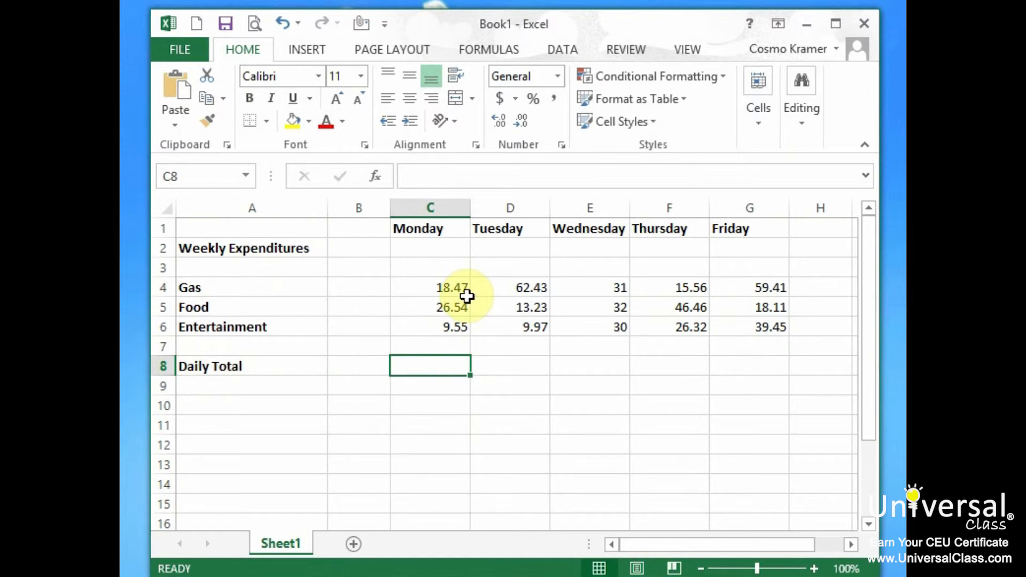
- Try AutoSum on Monday's expenses in C4 through C8 and clear the resulting total from C8
left_click_drag(450, 289, 430, 370)
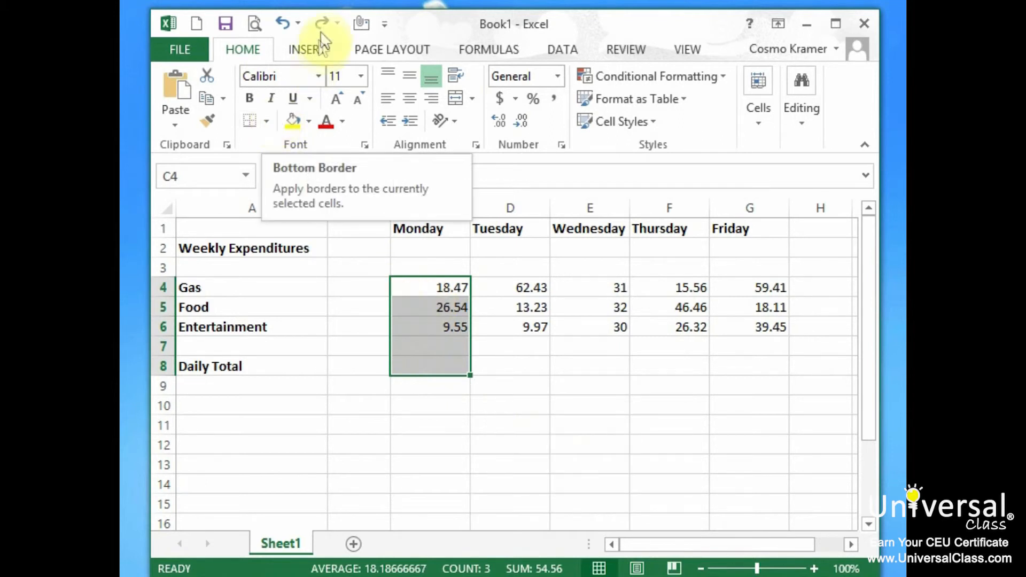
left_click(484, 52)
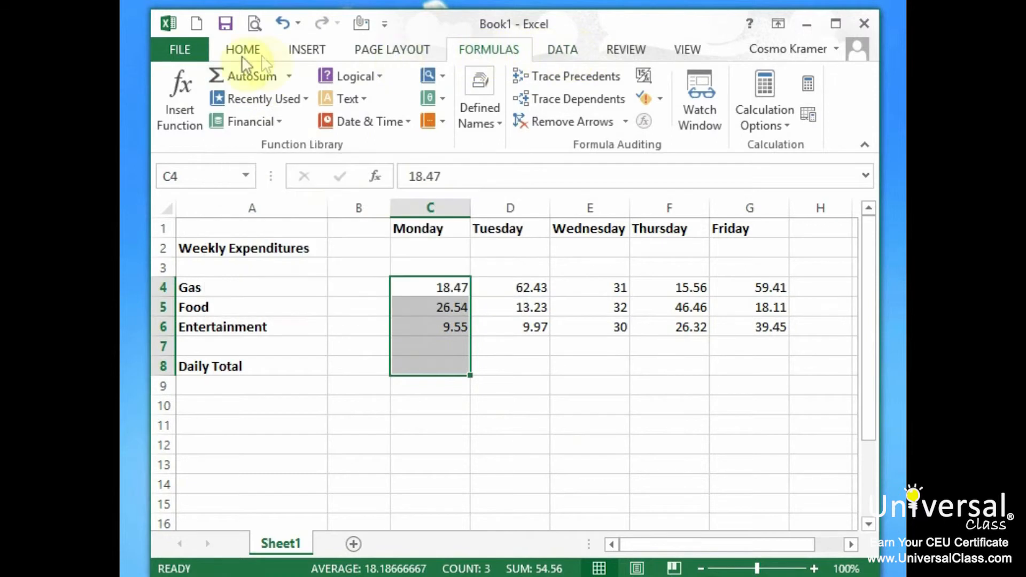
left_click(248, 75)
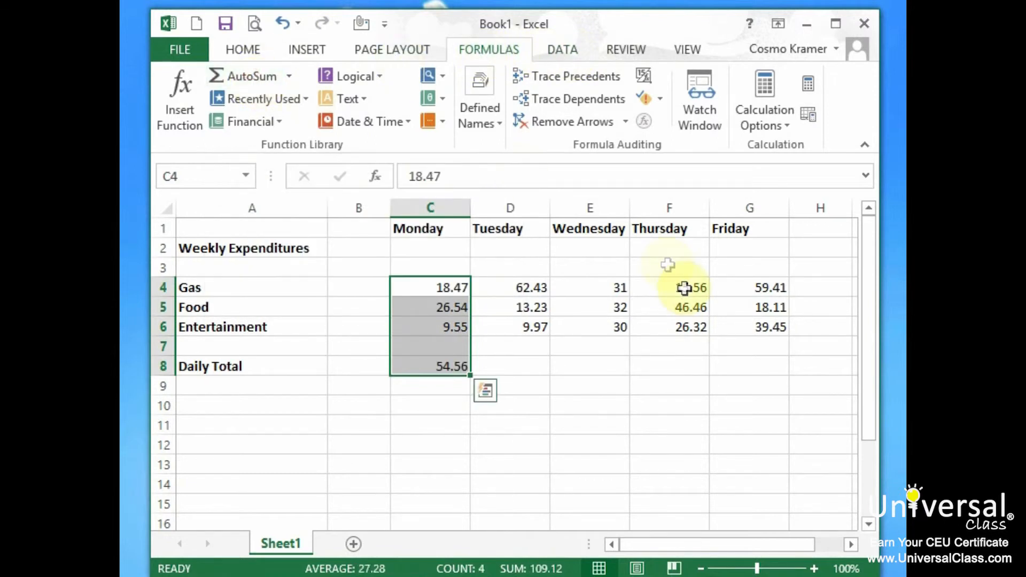
left_click(457, 440)
left_click(456, 367)
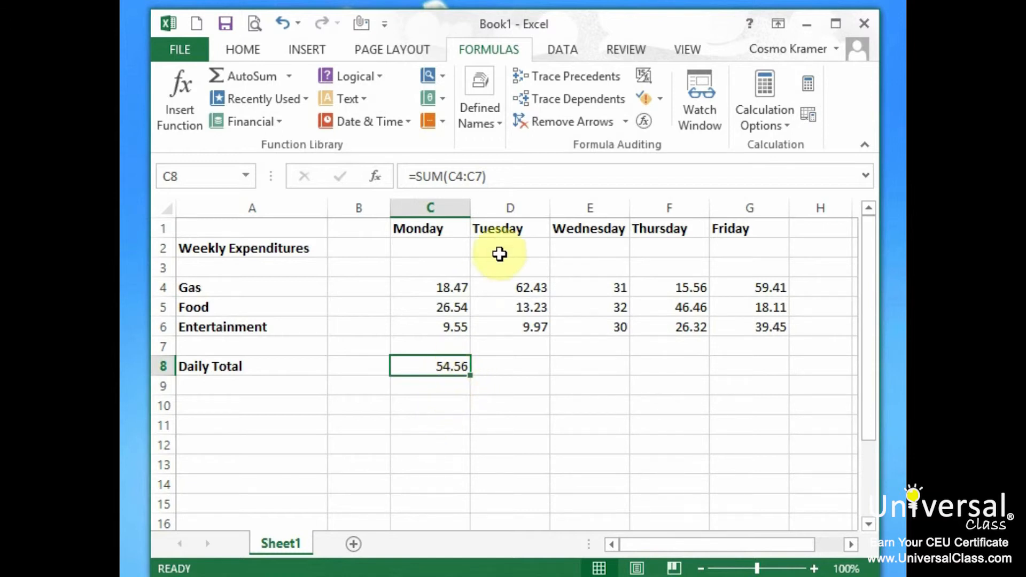
key("Delete")
- Begin a SUM formula with empty parentheses in cell D8 for Tuesday's daily total
double_click(499, 364)
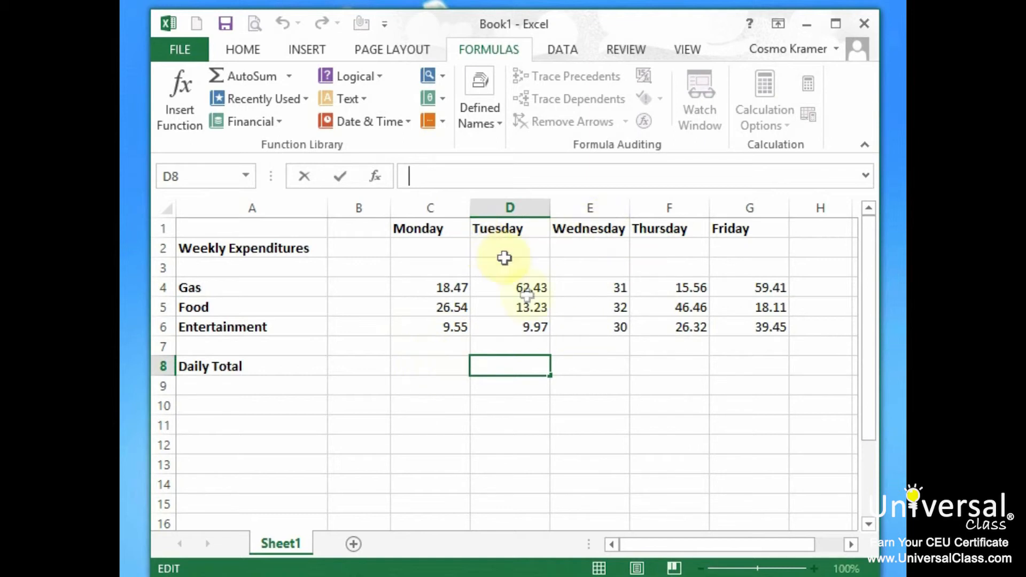
left_click_drag(527, 287, 527, 363)
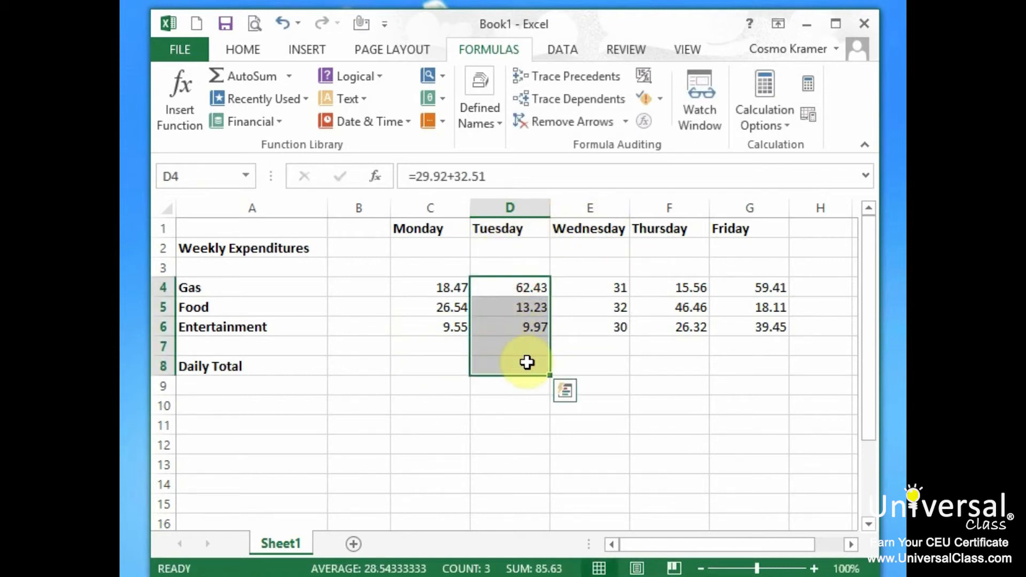
left_click(527, 363)
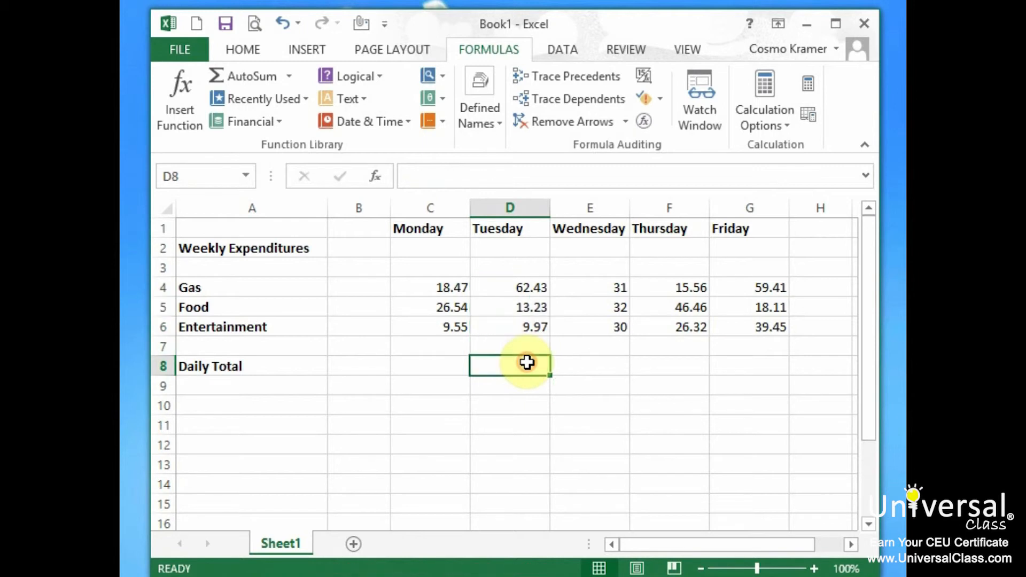
left_click(462, 178)
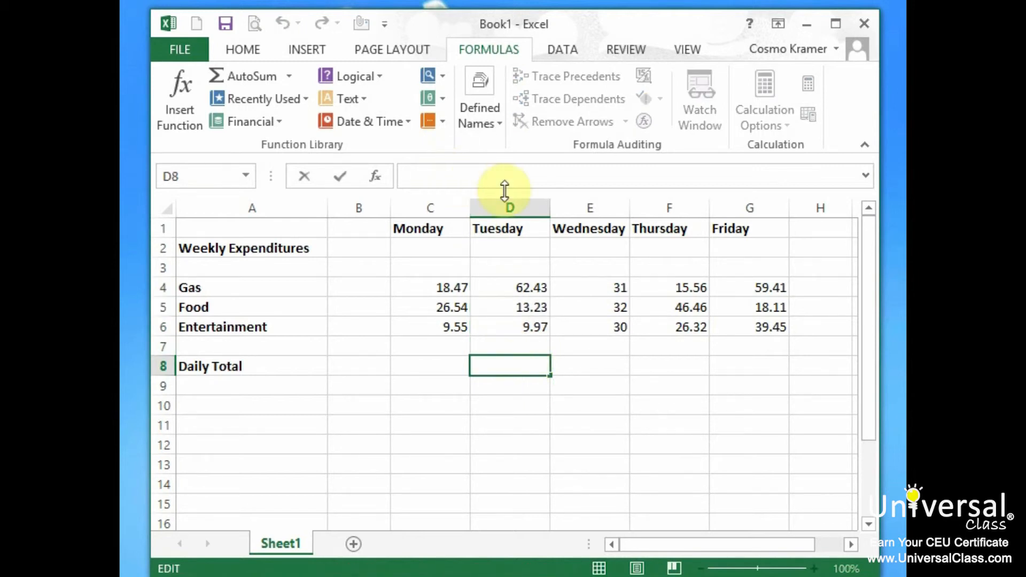
type("=")
type("SUM")
key("BackSpace")
key("BackSpace")
key("BackSpace")
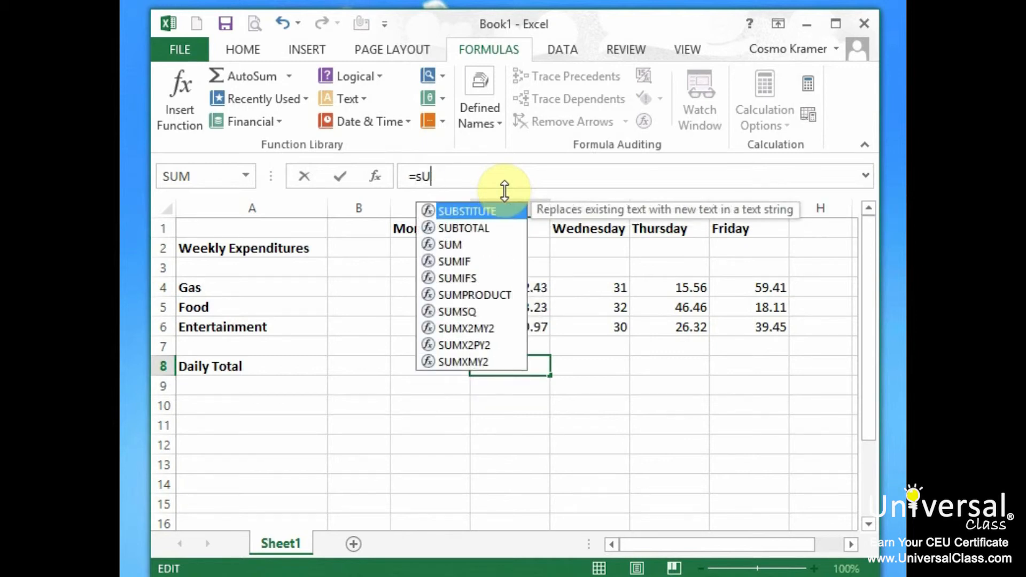
type("Sum")
type("0")
key("BackSpace")
type(")")
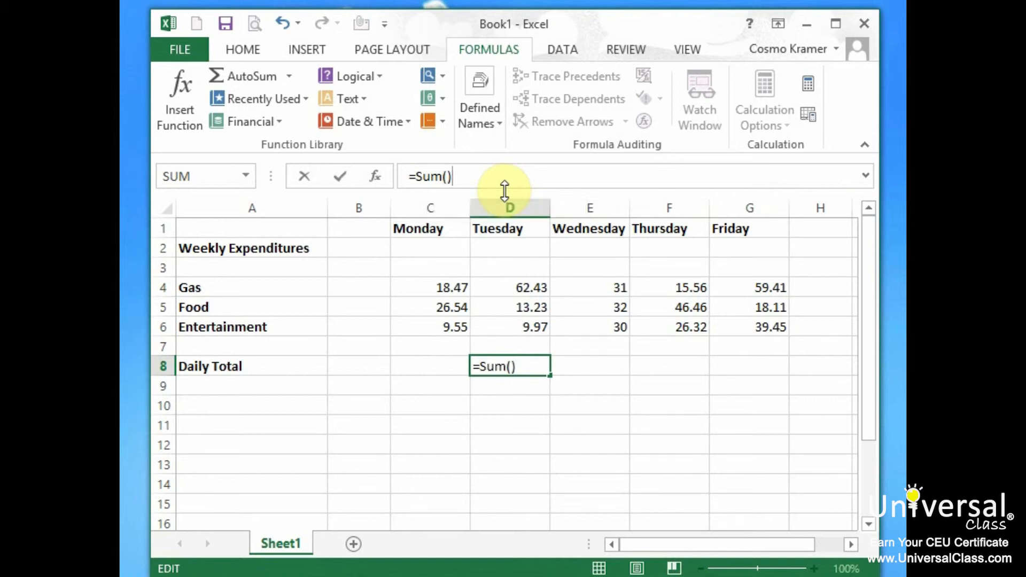
- Fill in the individual cells D4, D5 and D6 as the SUM arguments and enter the formula in D8
key("Left")
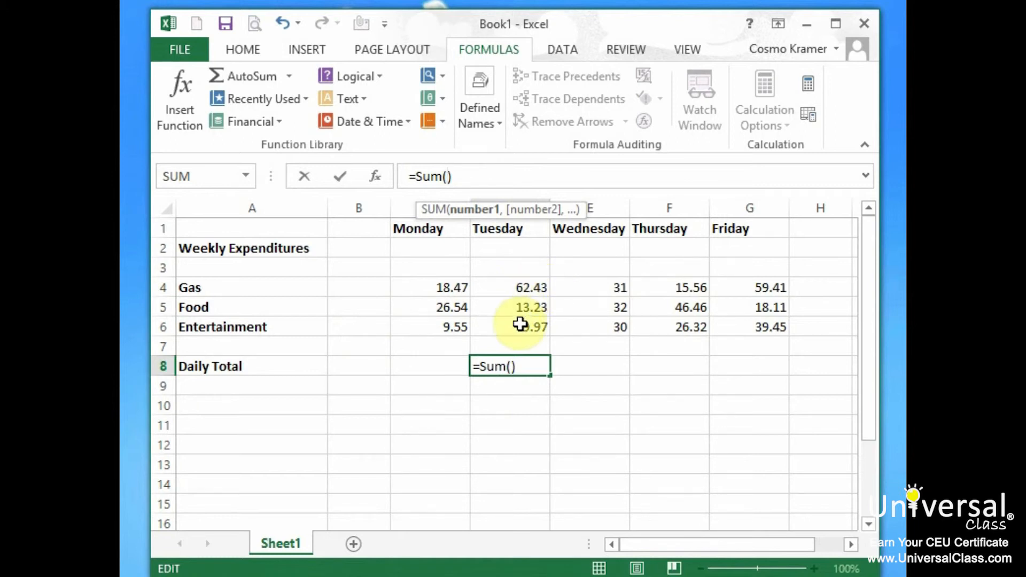
type("D")
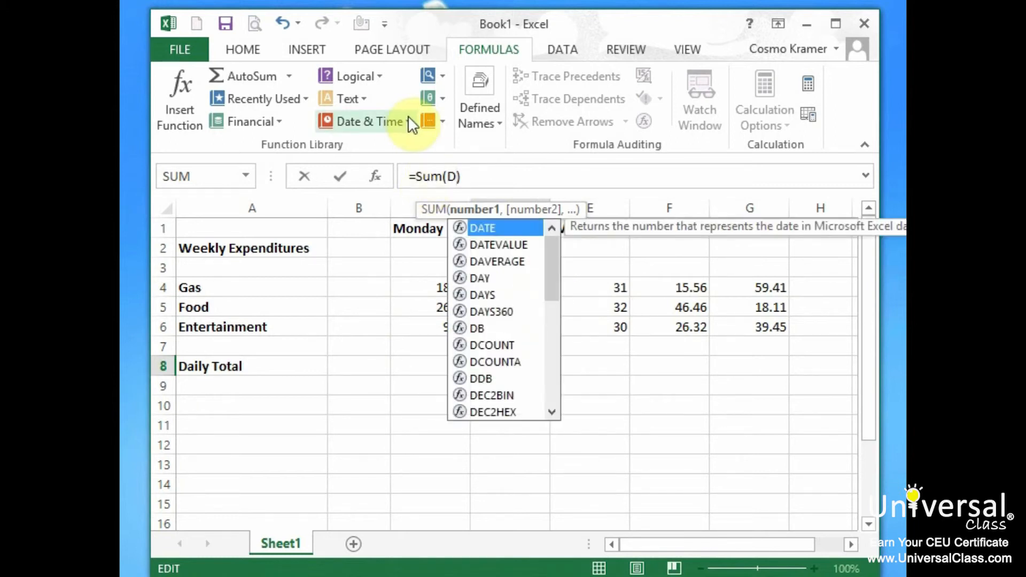
type("4,d")
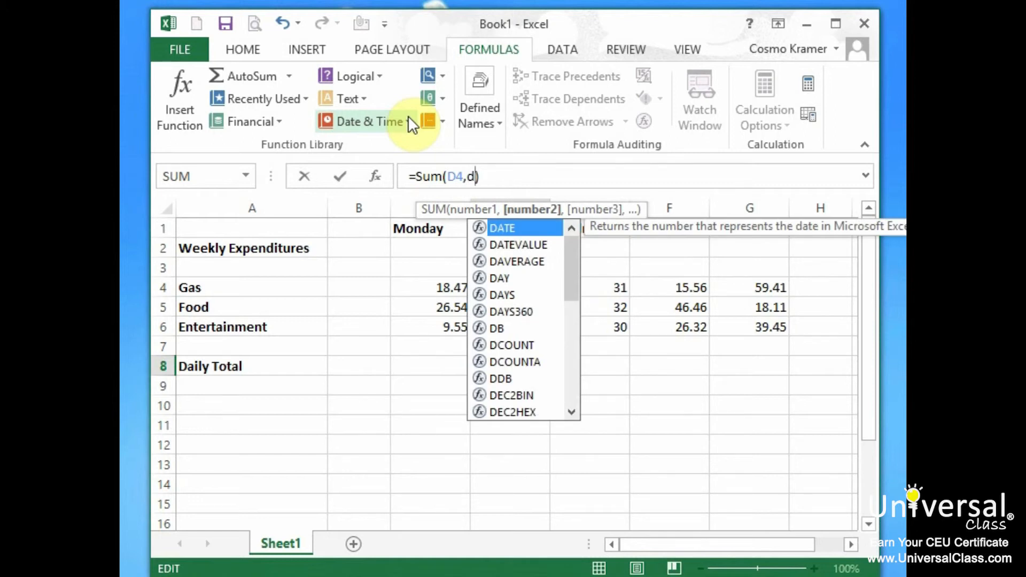
type("5,d6")
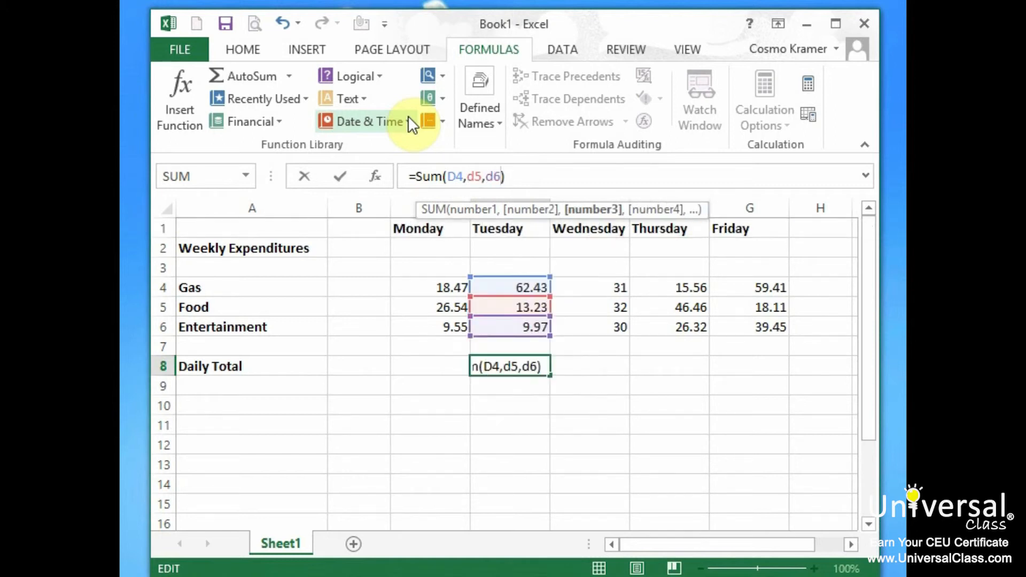
key("Return")
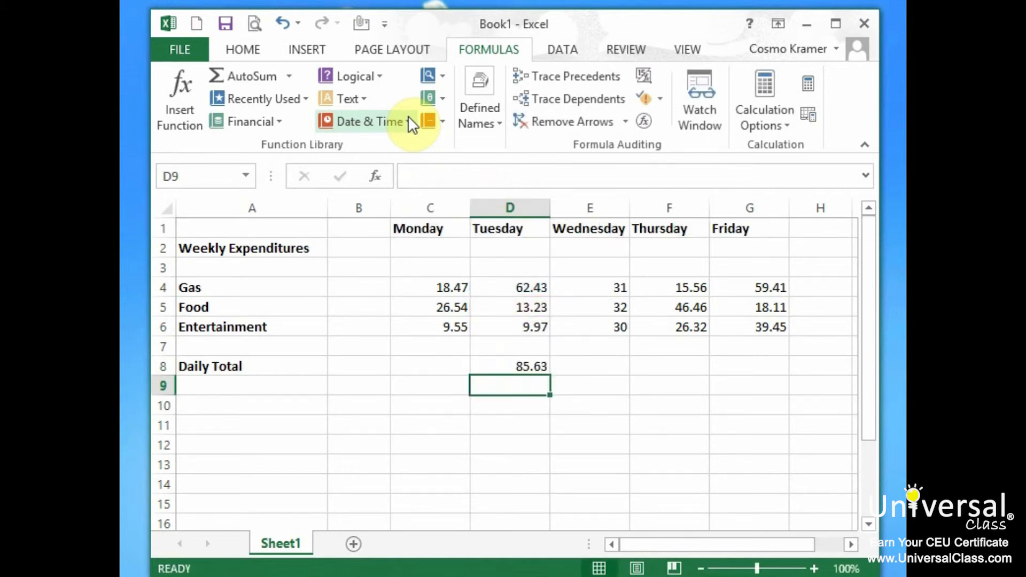
- Change the Tuesday total formula in D8 to use a cell range, =SUM(D4:D6), and review the referenced range
key("Up")
key("Down")
key("Up")
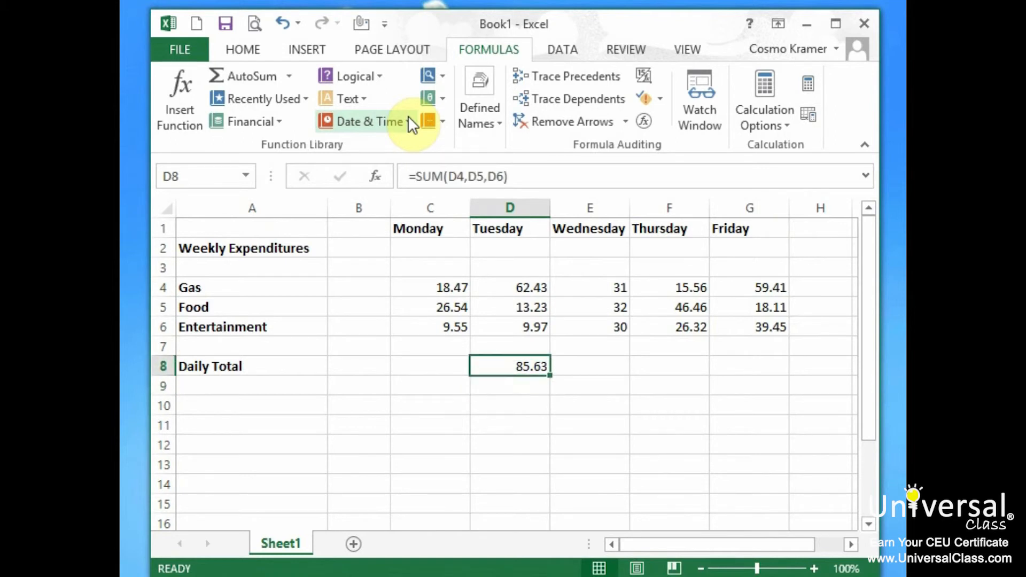
left_click(465, 176)
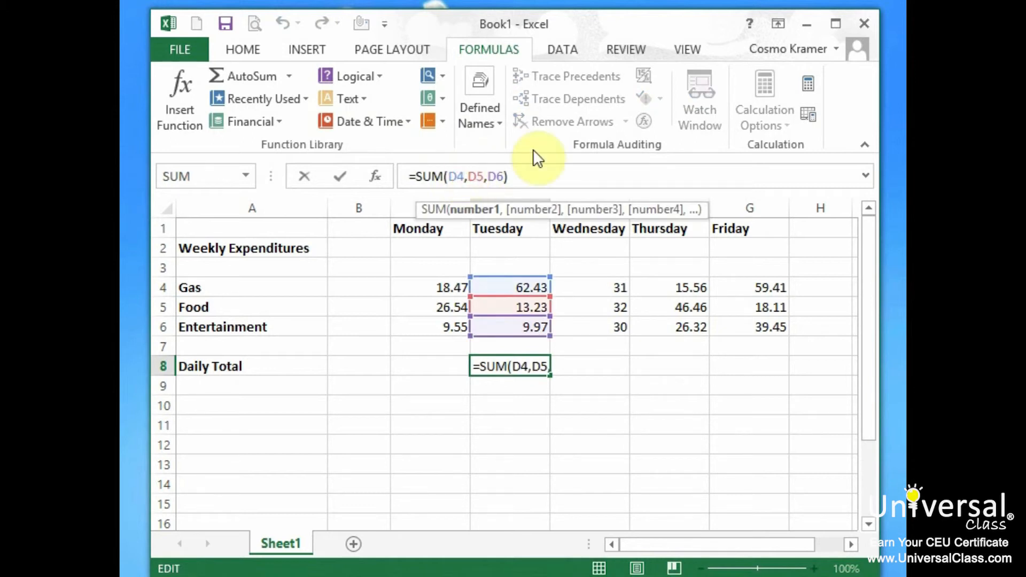
key("shift+Right")
key("shift+Right")
key("shift+Right")
key("shift+Right")
type(":")
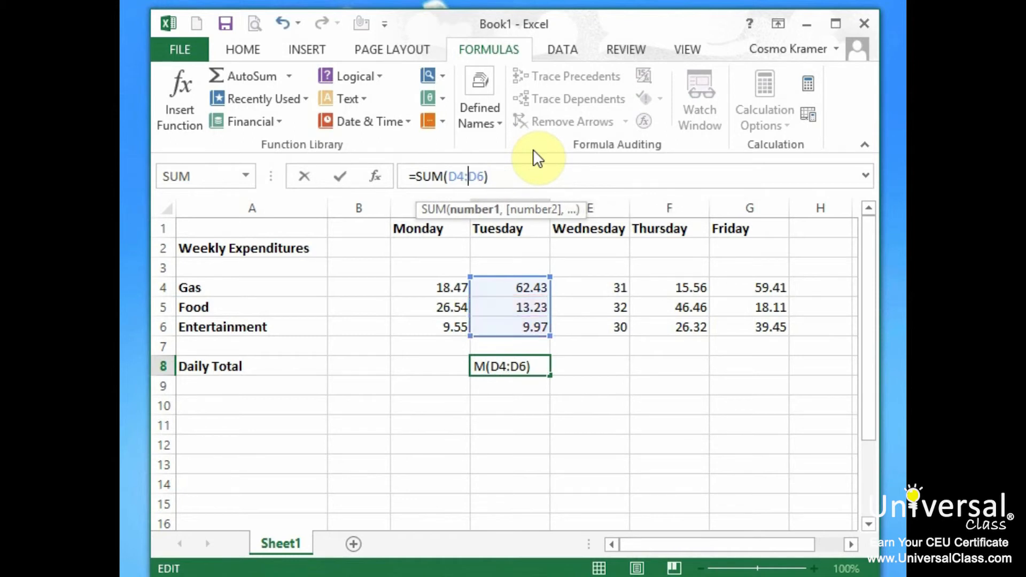
key("Return")
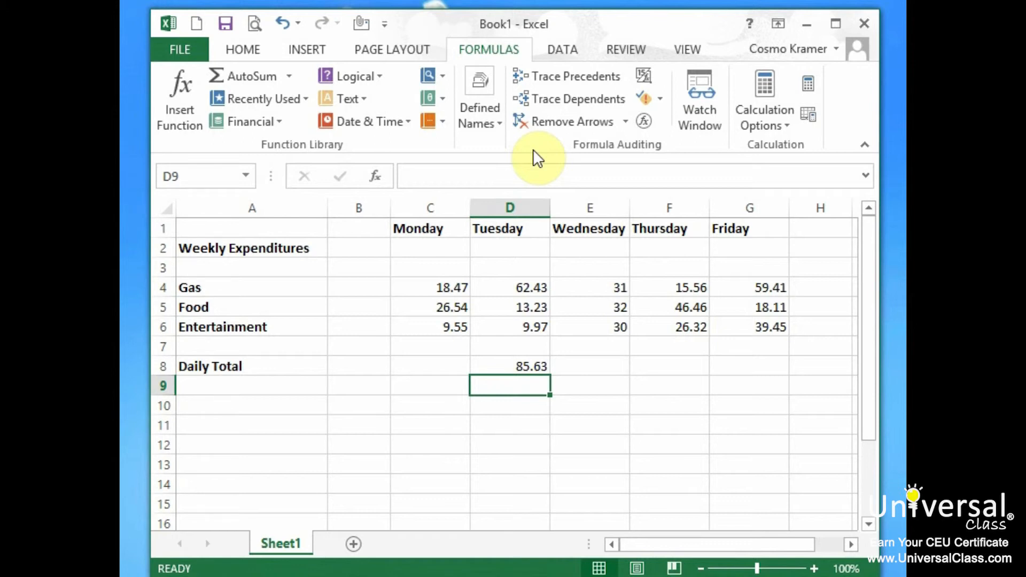
left_click(529, 365)
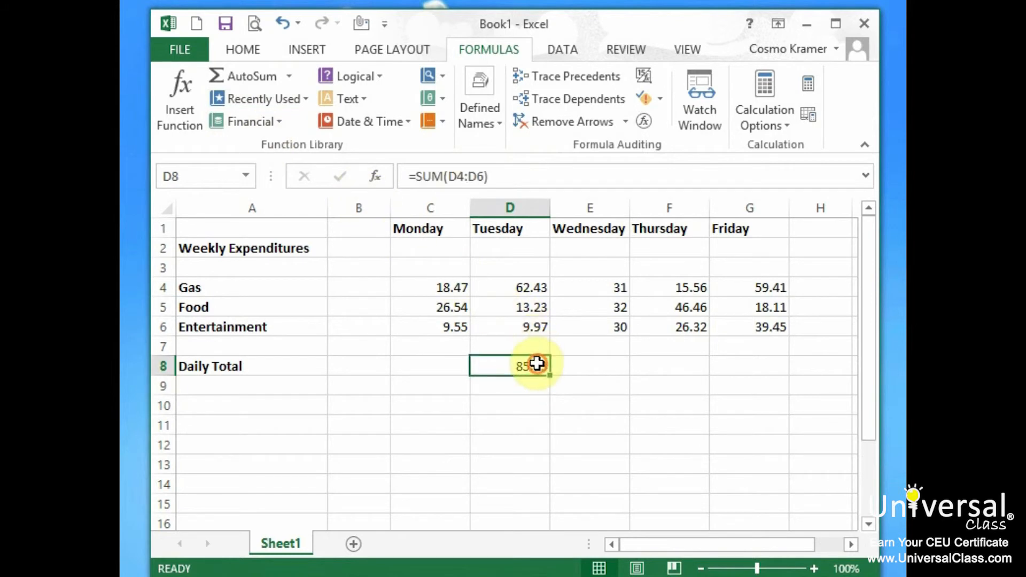
left_click(507, 171)
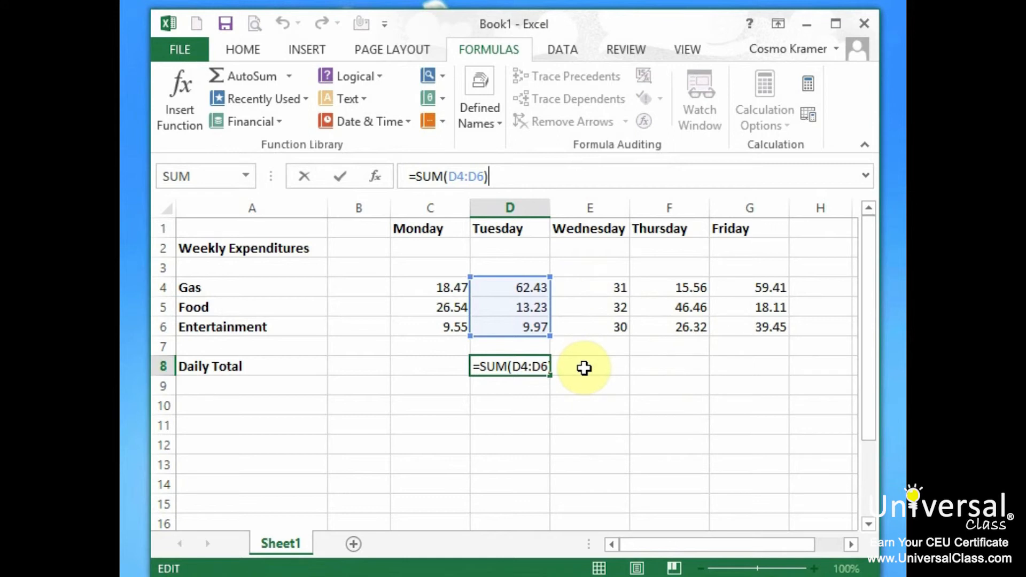
key("ctrl+Return")
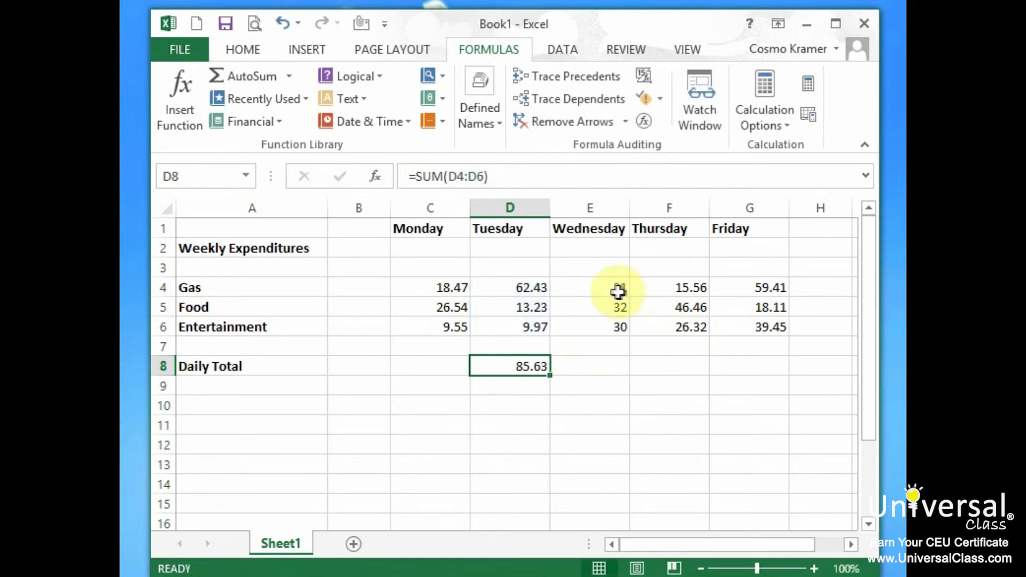
- Enter =SUM(E4:E6) in cell E8, selecting Wednesday's expenses on the sheet as the range
left_click(610, 365)
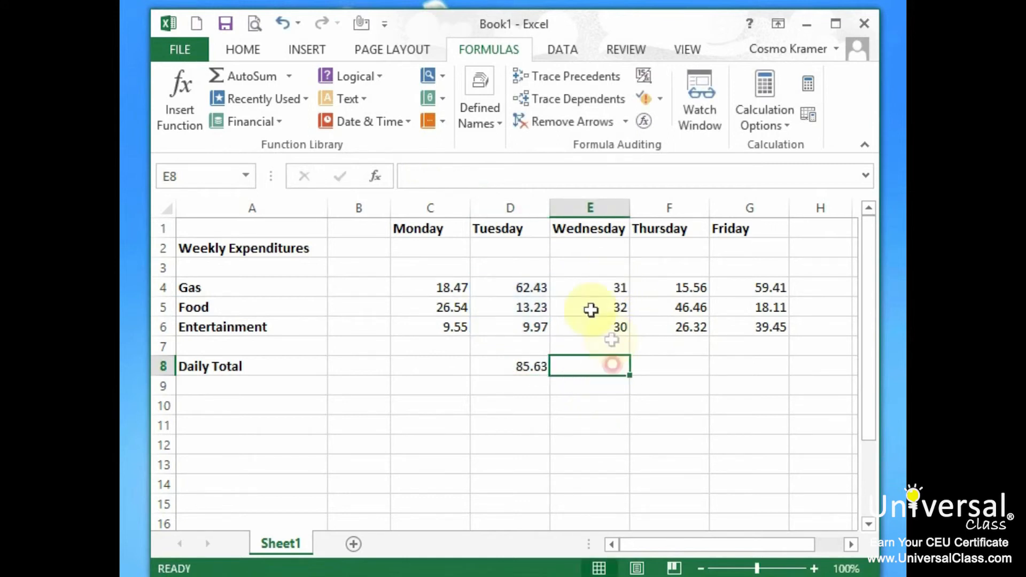
left_click(495, 172)
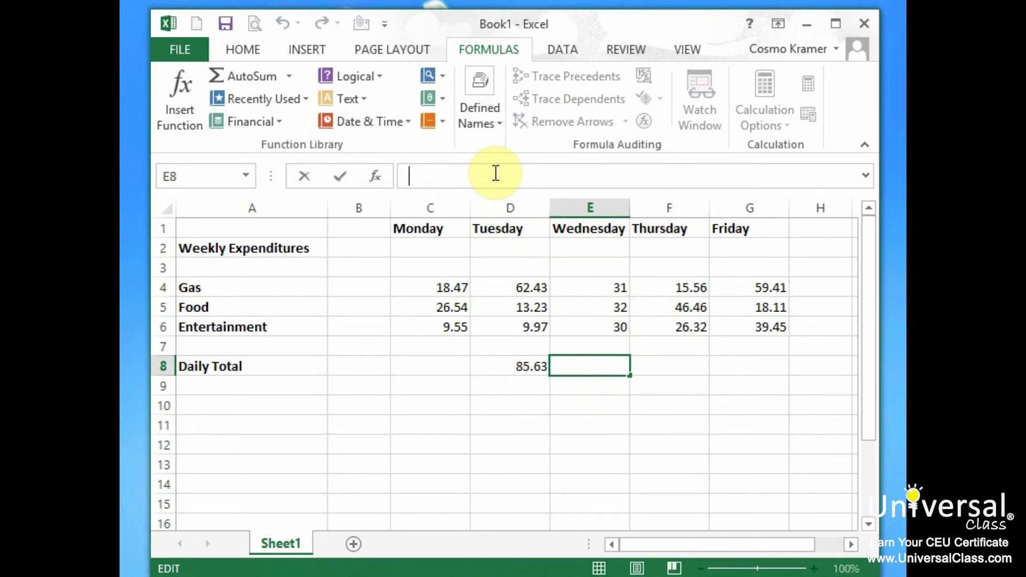
type("=sum()")
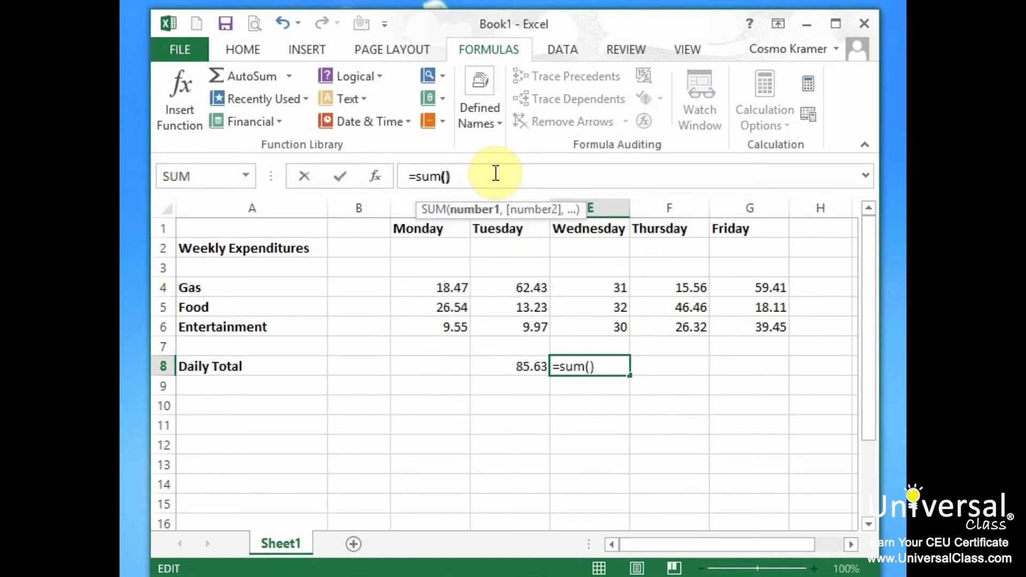
left_click(496, 172)
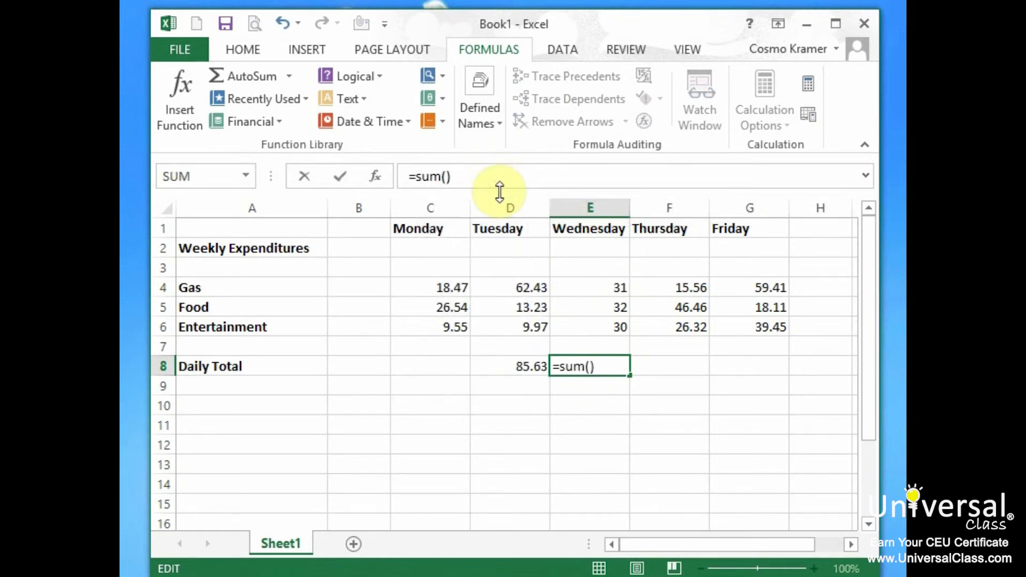
left_click(448, 176)
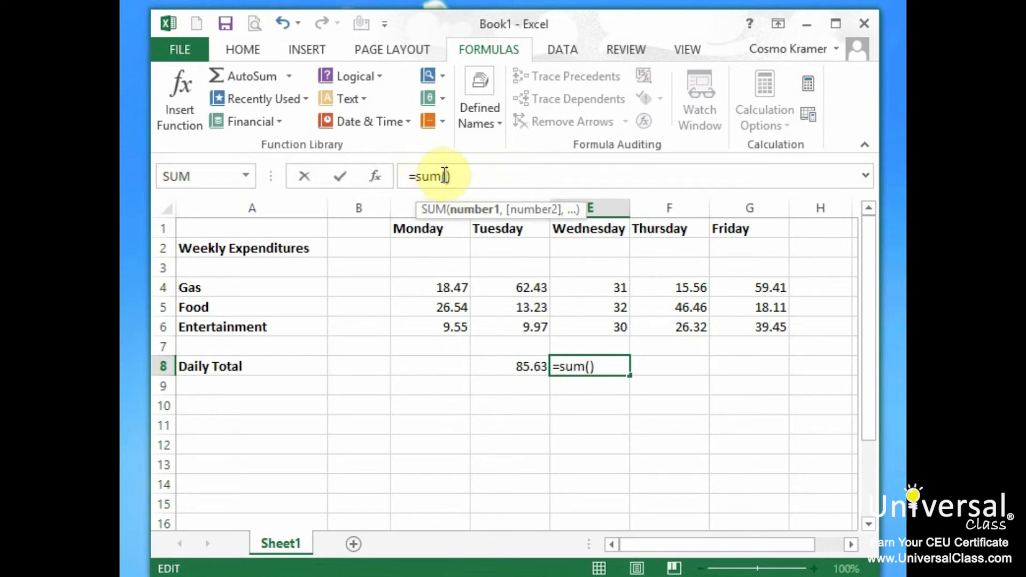
left_click_drag(602, 285, 592, 325)
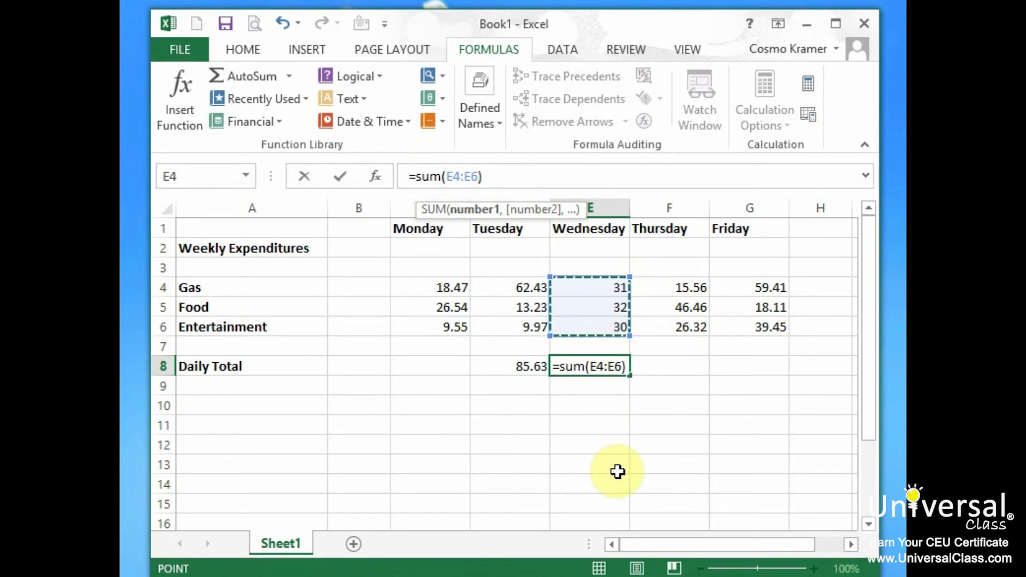
key("Return")
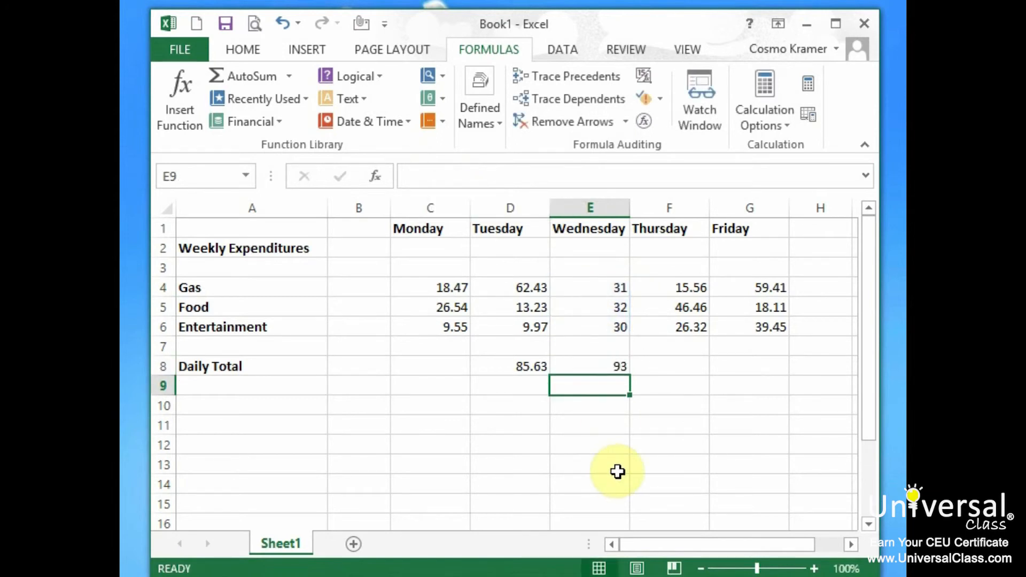
- Enter a SUM of the non-adjacent cells C4, C6, D5, E4, F4, G4, E5 and E6 in cell F8
left_click(660, 366)
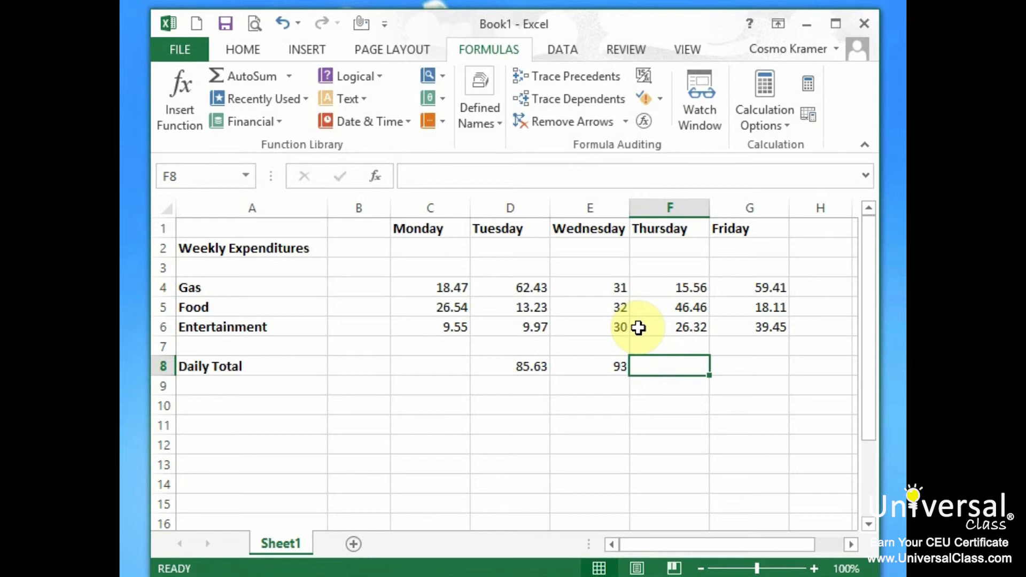
type("=")
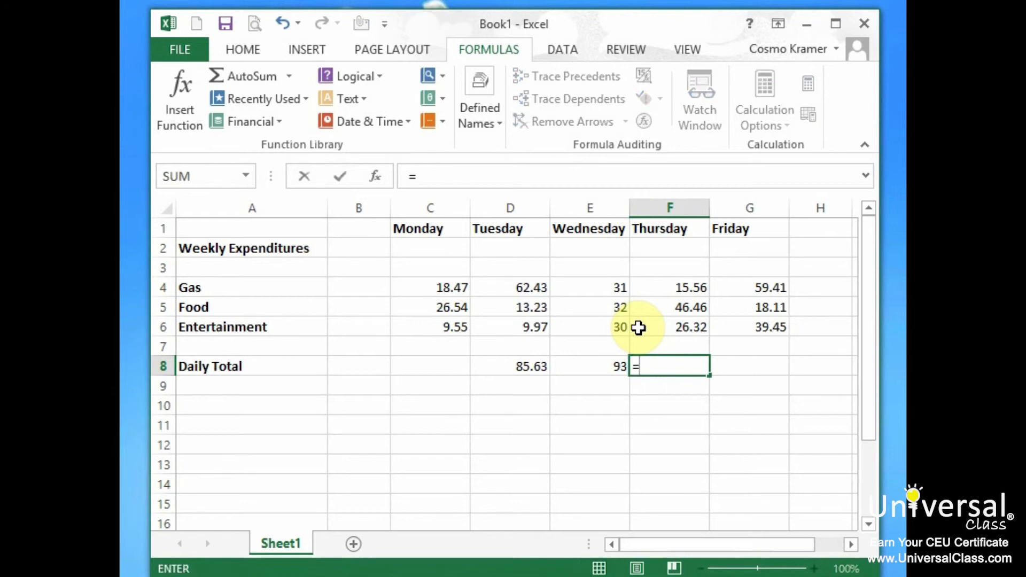
type("sum()")
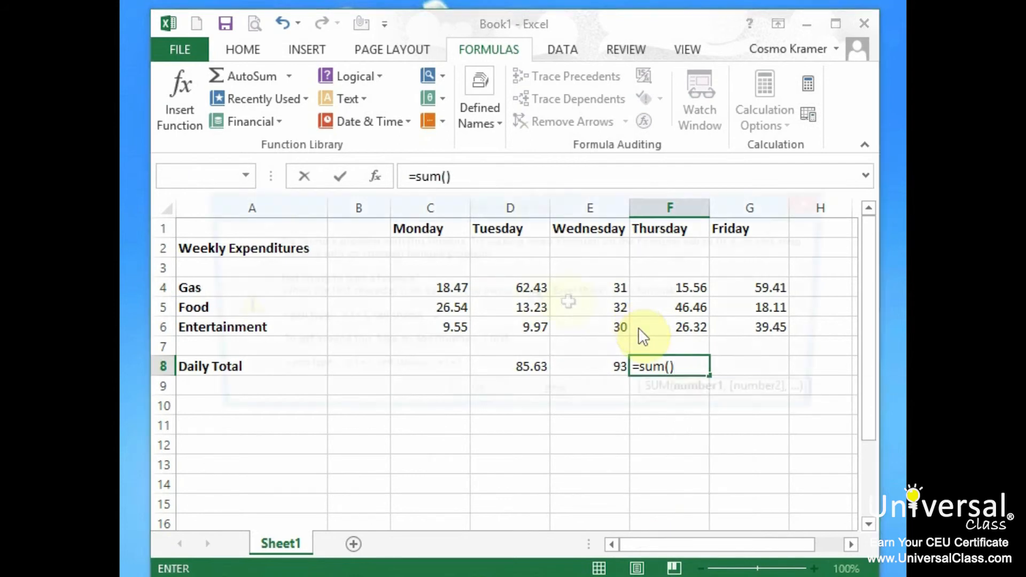
key("F2")
left_click(437, 283)
left_click(440, 326, "ctrl")
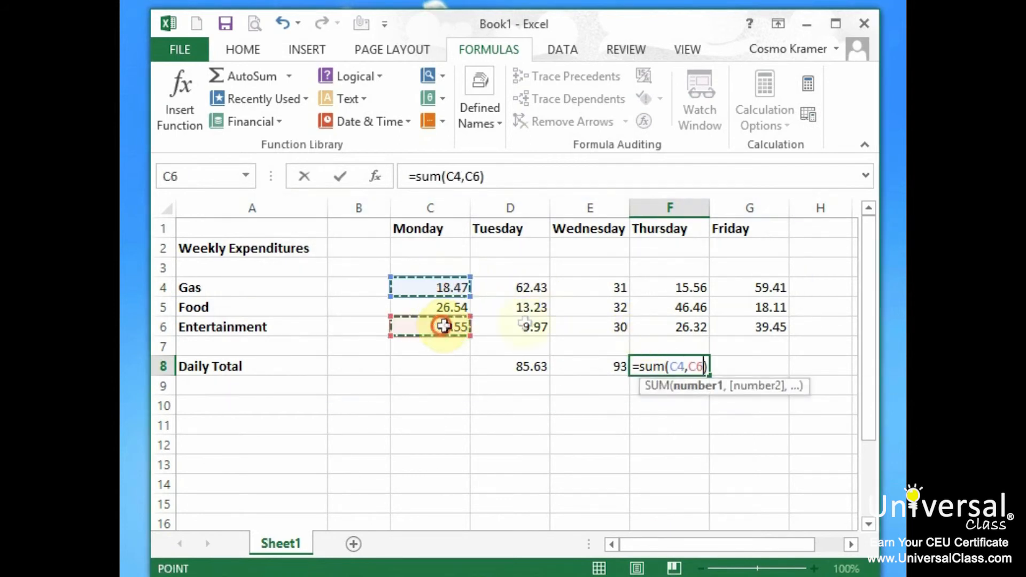
left_click(519, 305, "ctrl")
left_click(606, 284, "ctrl")
left_click(668, 285, "ctrl")
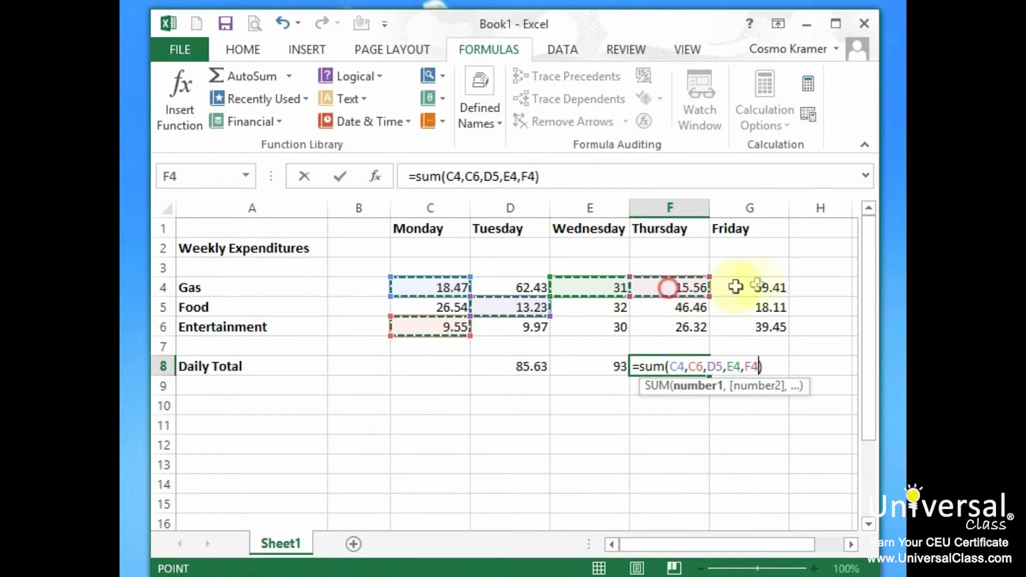
left_click(763, 288, "ctrl")
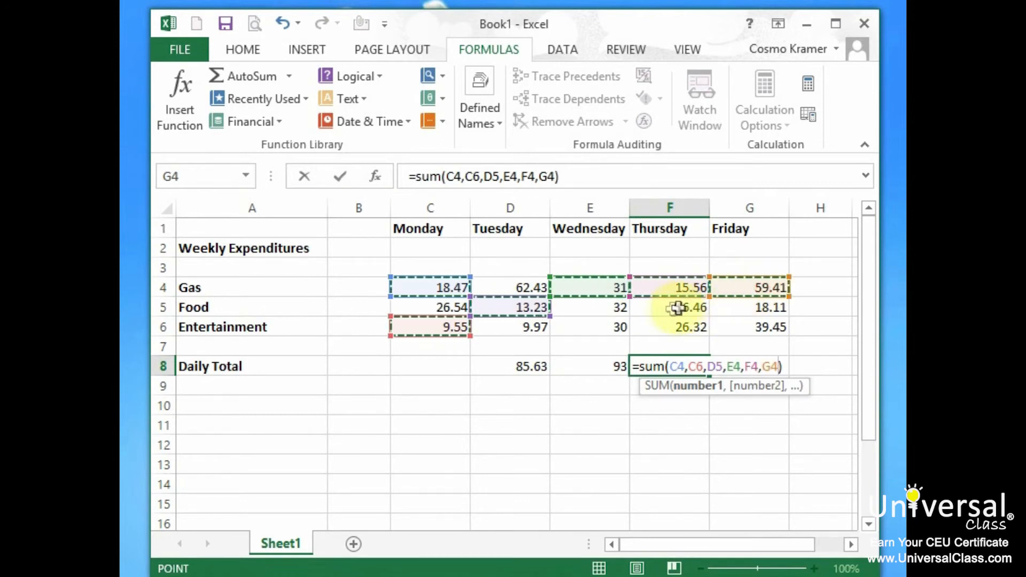
left_click(596, 312, "ctrl")
left_click(595, 325, "ctrl")
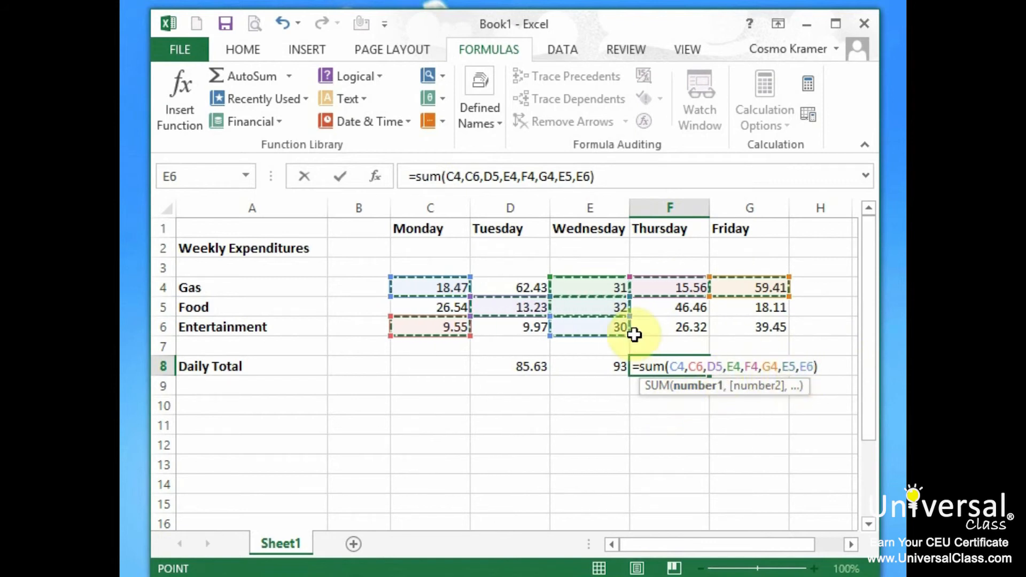
key("Return")
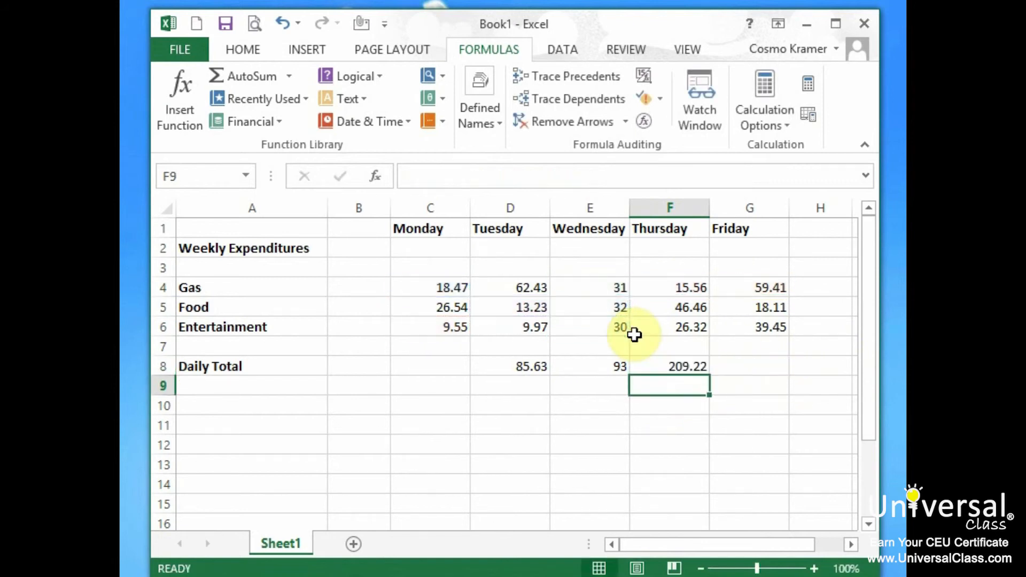
left_click(695, 362)
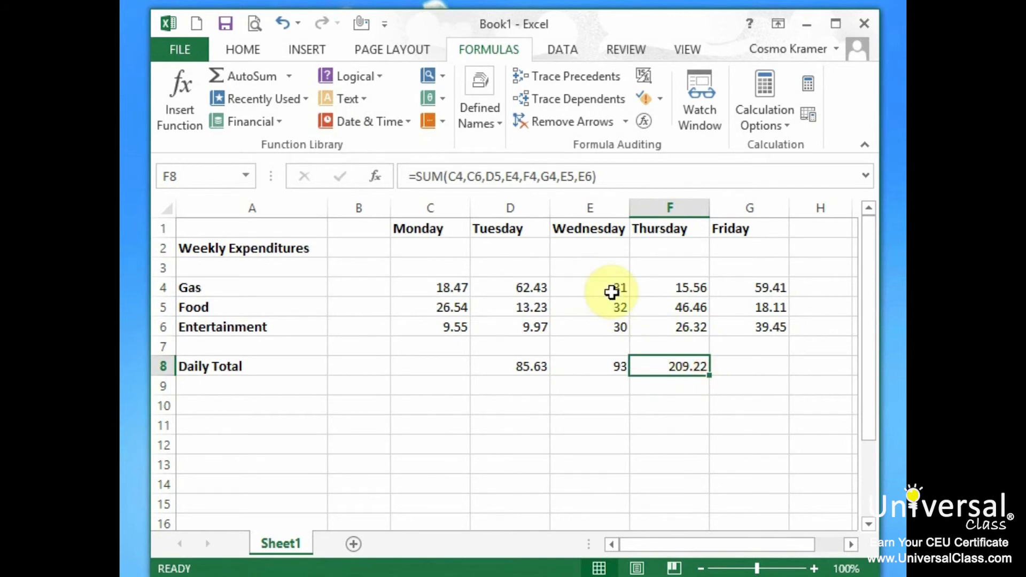
left_click(528, 366)
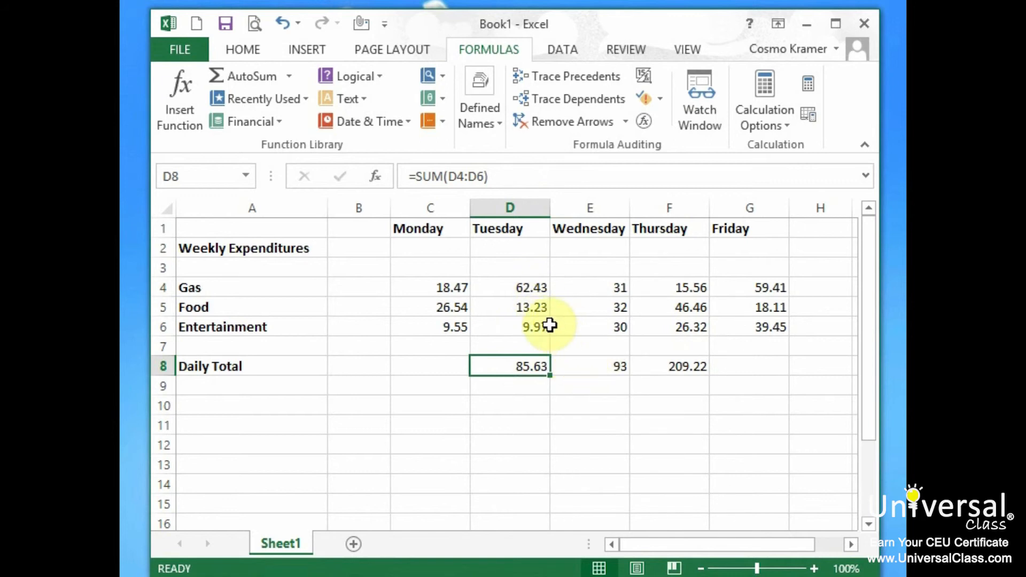
- Set Tuesday's Food expense in cell D5 to 15
left_click(521, 304)
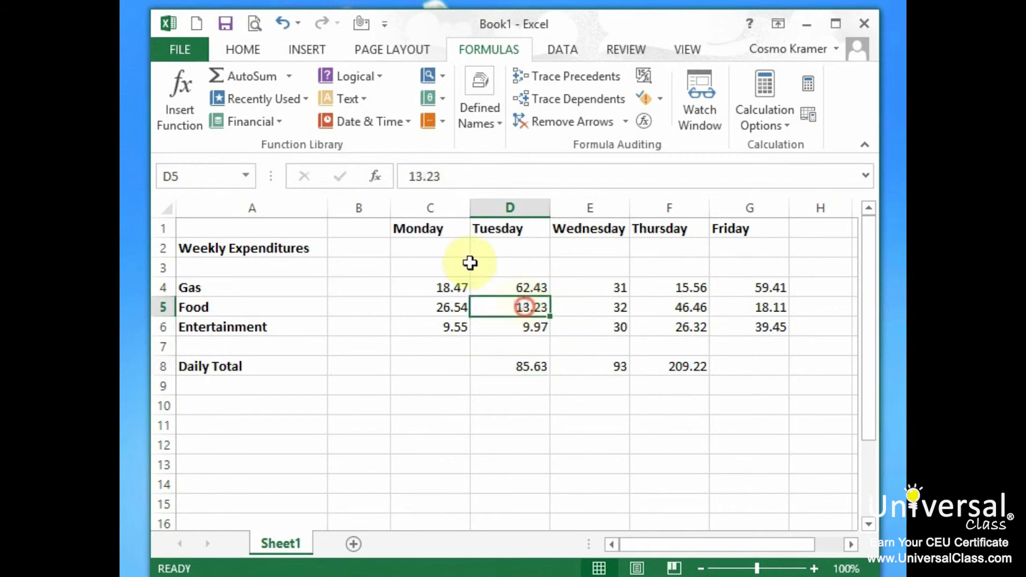
type("15")
key("Return")
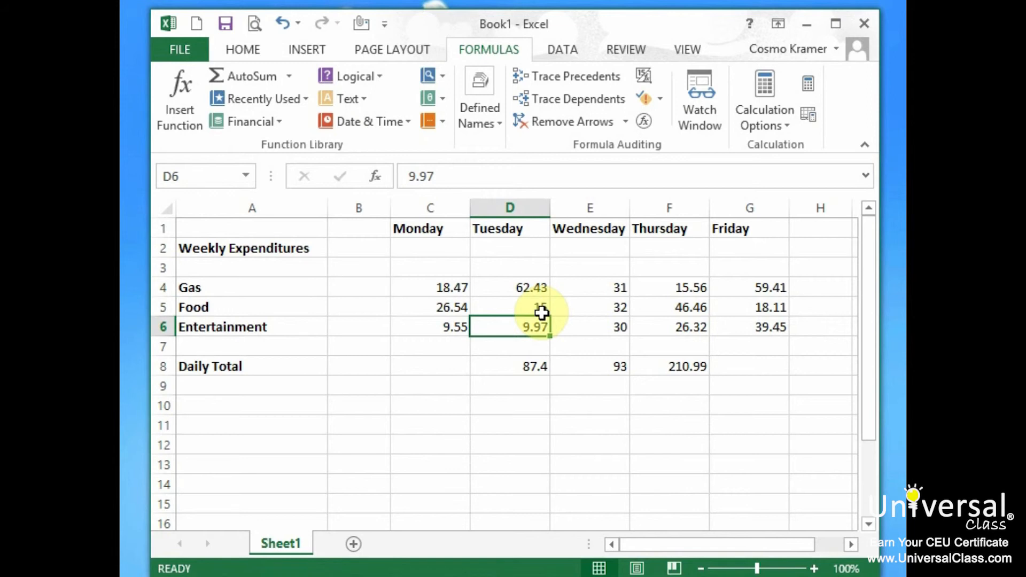
- Enter the formula =5+5+2*63 in cell C10 below the expenditures table
left_click(442, 404)
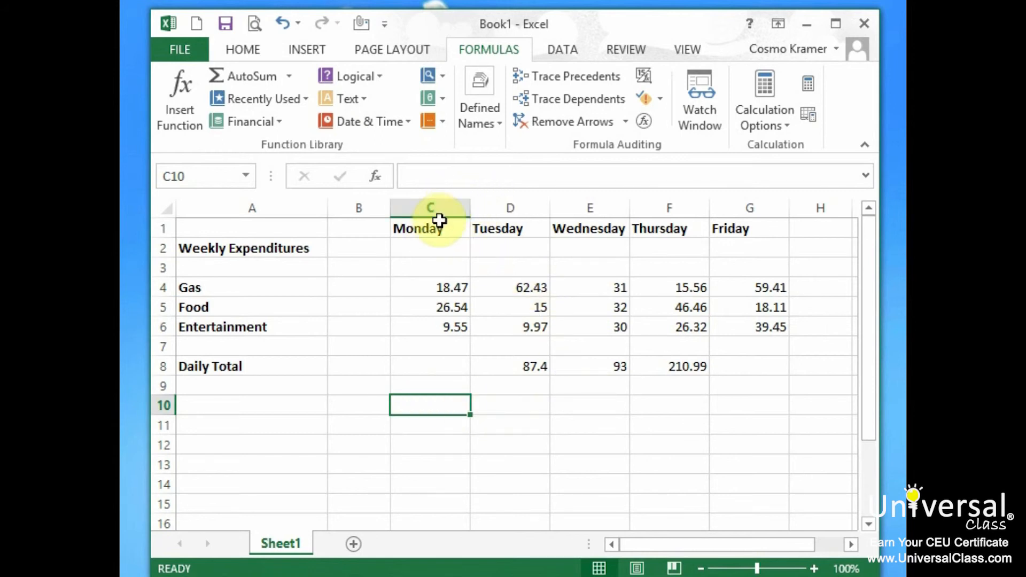
type("=5+")
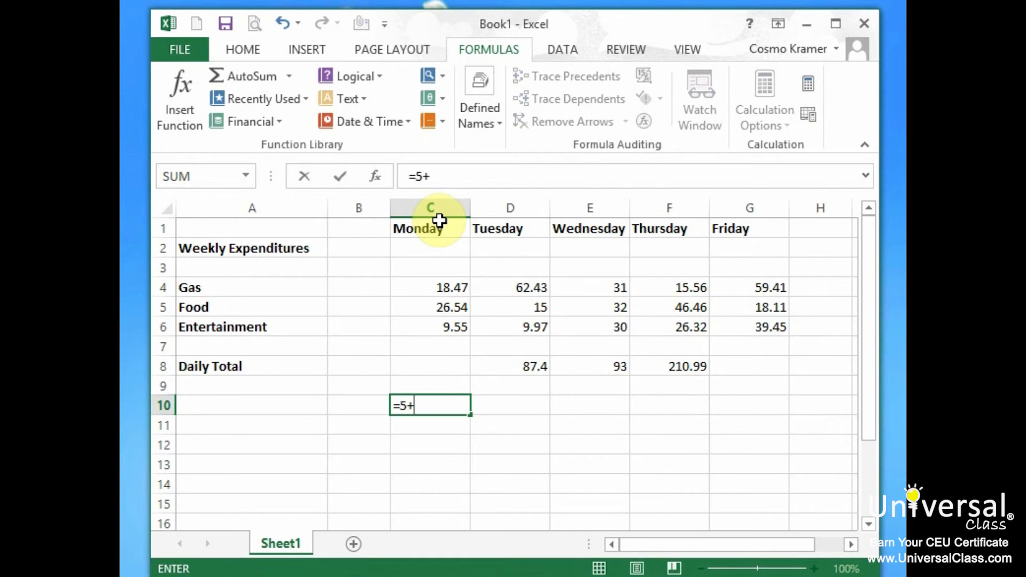
type("5+2*63")
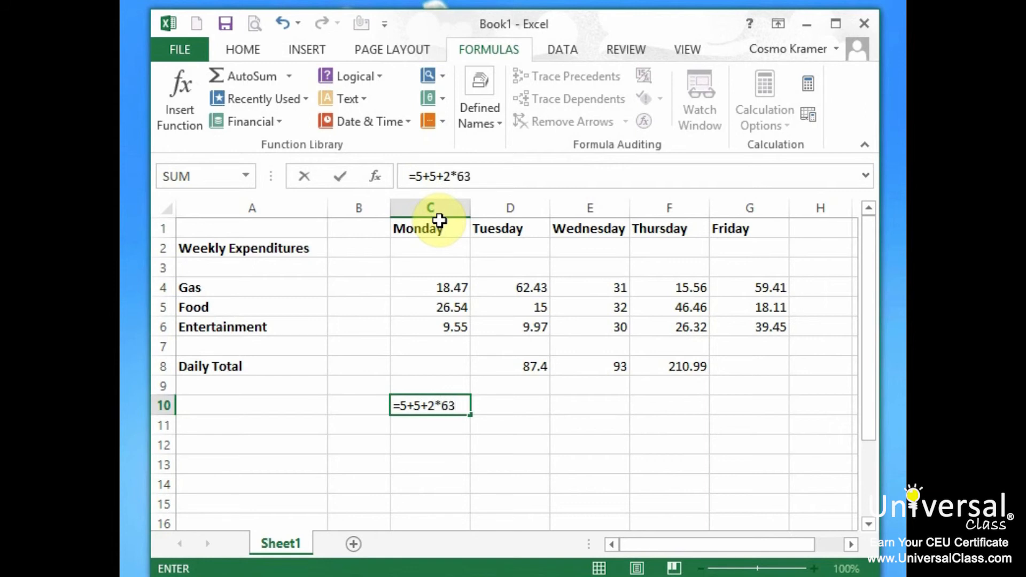
key("Return")
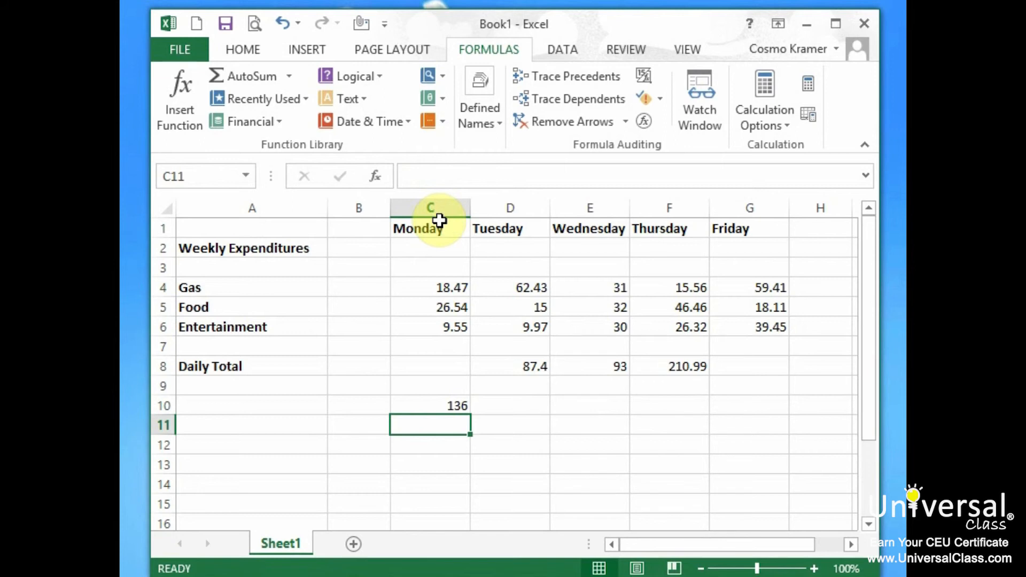
- Add parentheses around 5+2 in the C10 formula so it reads =5+(5+2)*63
key("Up")
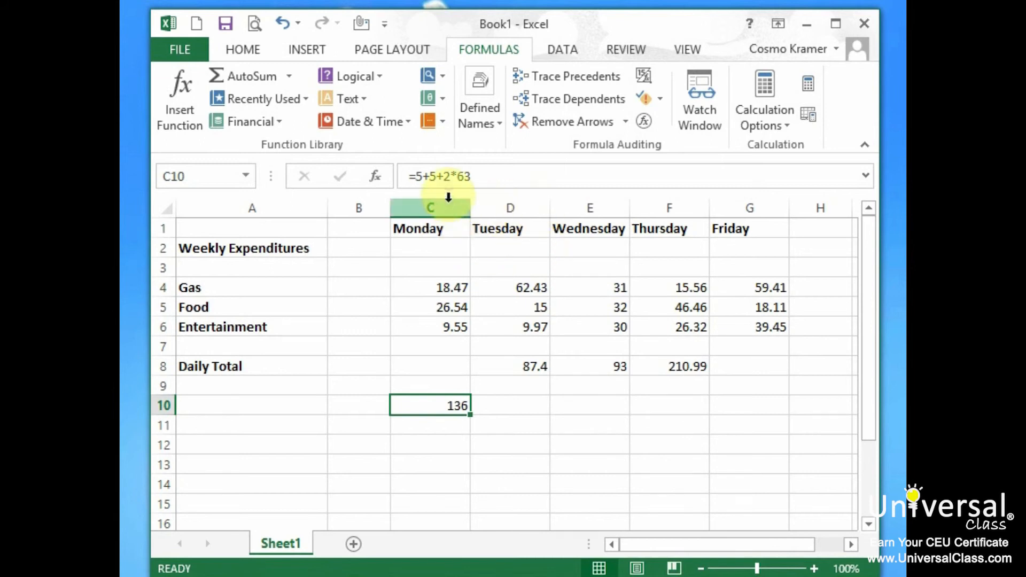
left_click(431, 177)
type("(5+2")
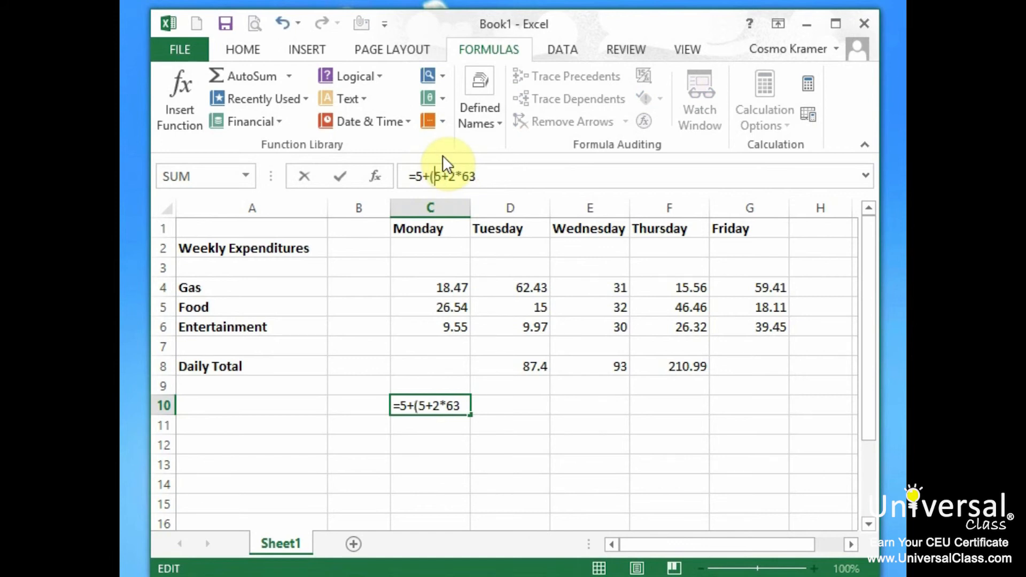
type(")")
key("Return")
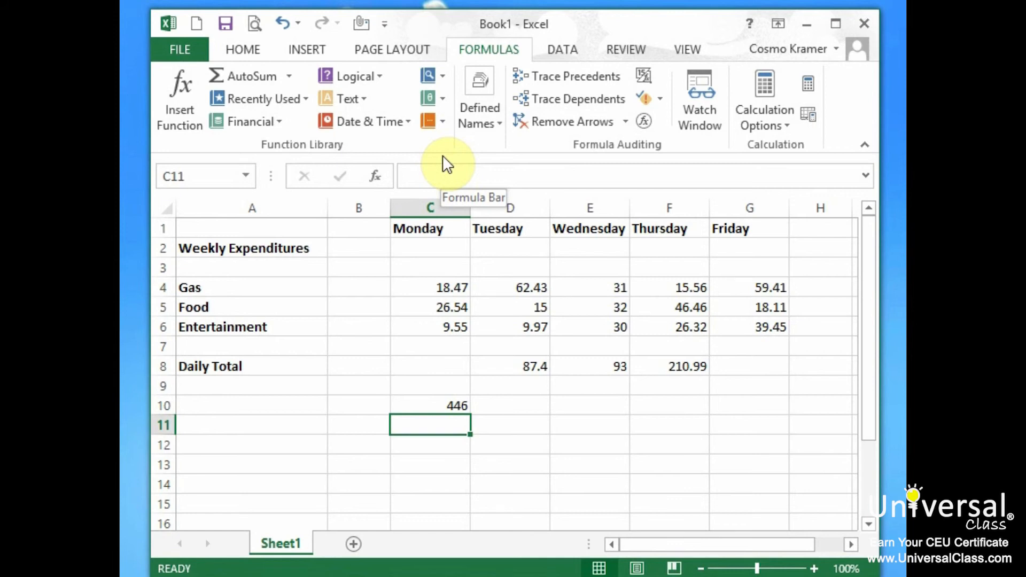
- Examine the SUM formula in Tuesday's Daily Total cell D8 and its referenced range, leaving the formula as it is
left_click(507, 364)
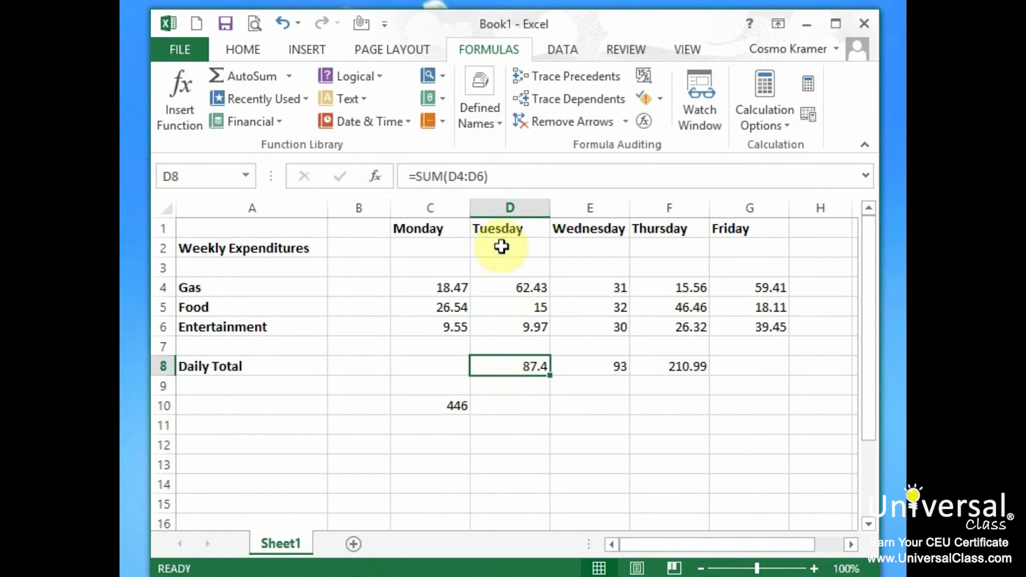
double_click(525, 364)
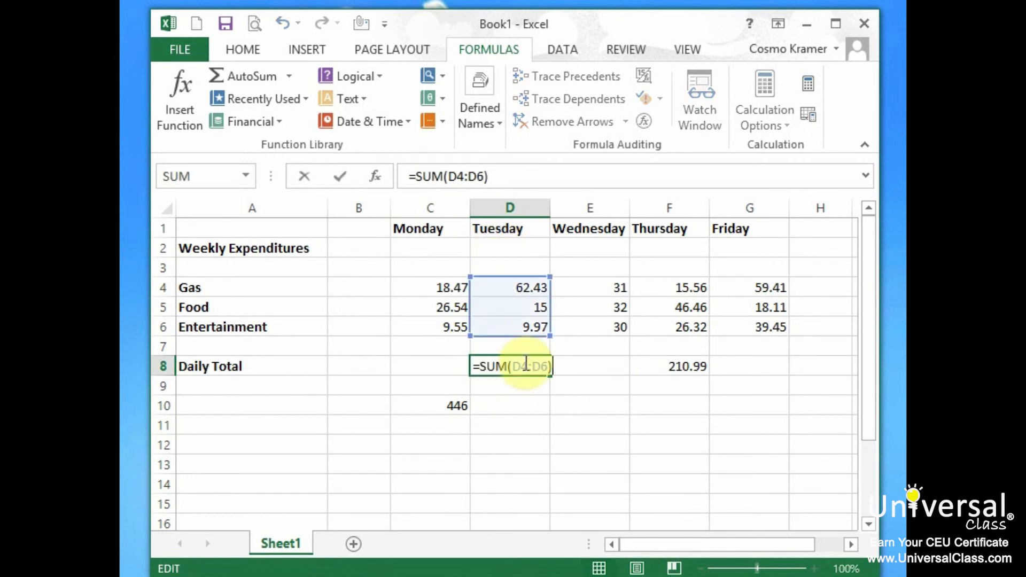
left_click(502, 172)
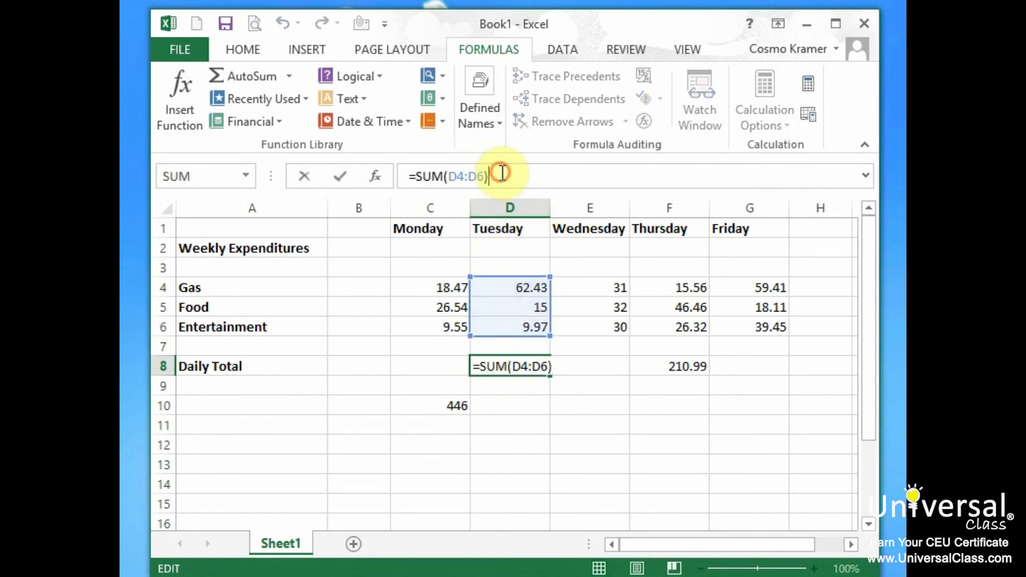
left_click_drag(507, 174, 421, 176)
left_click(514, 180)
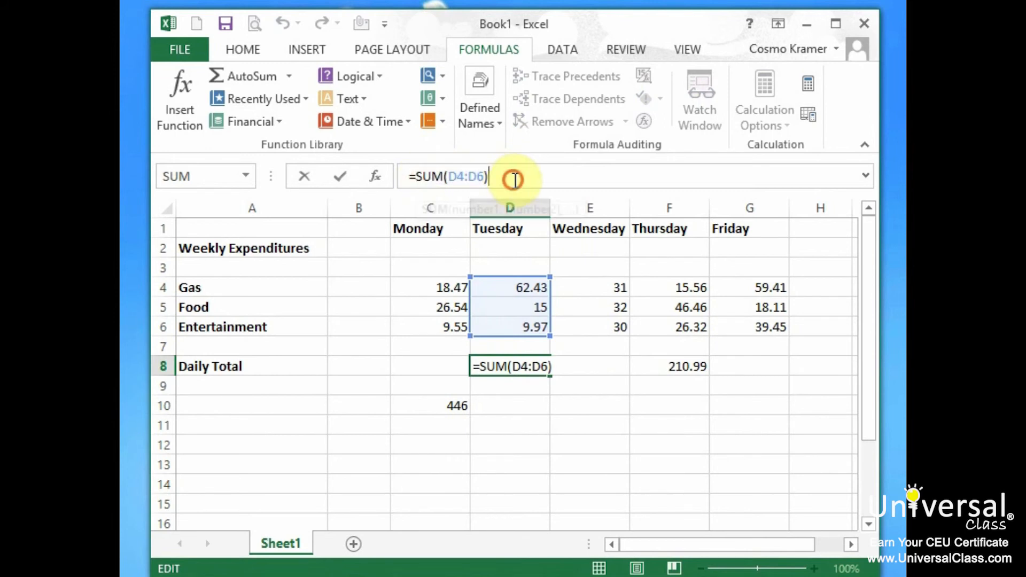
left_click(478, 176)
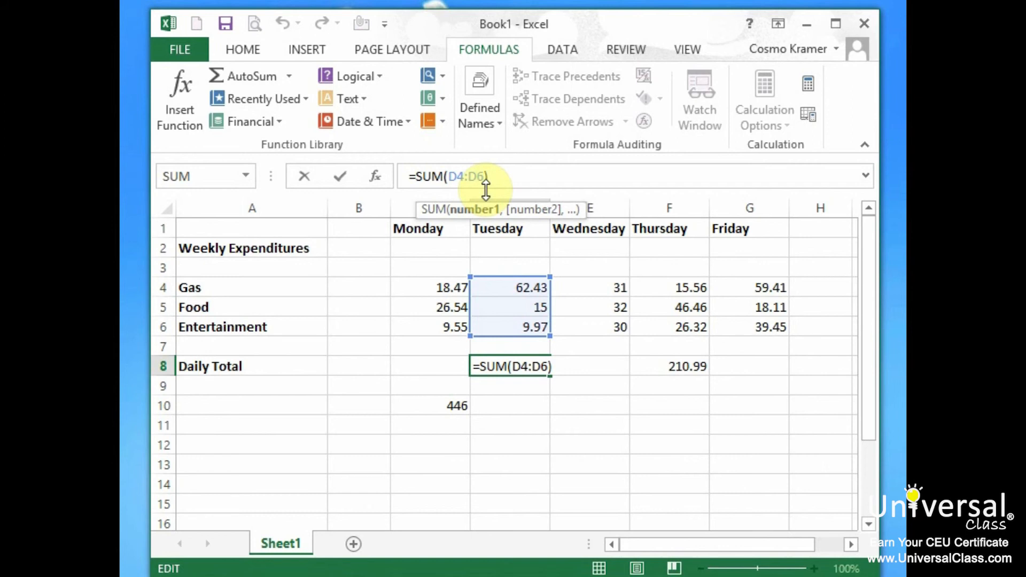
key("ctrl+Return")
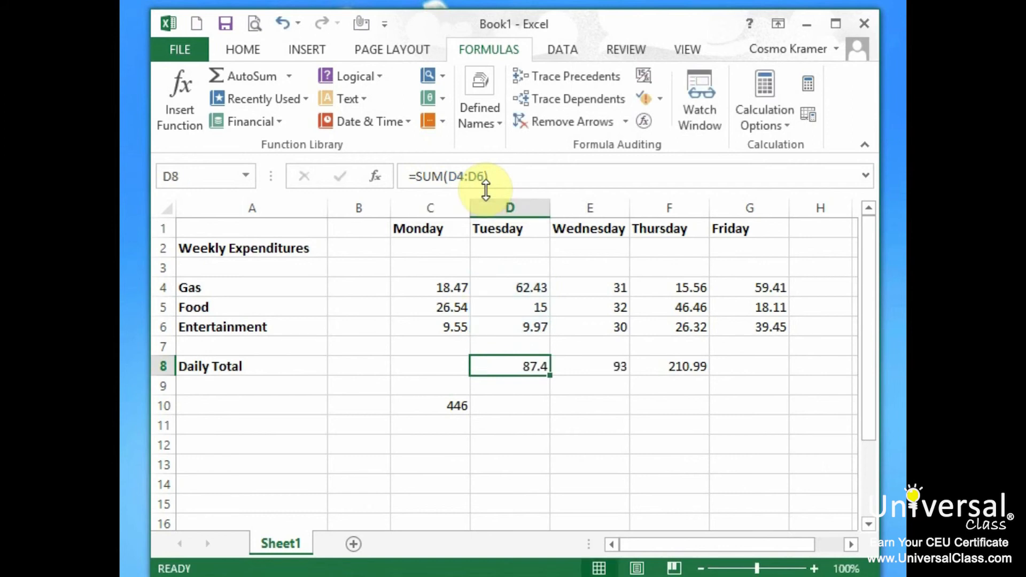
left_click(526, 385)
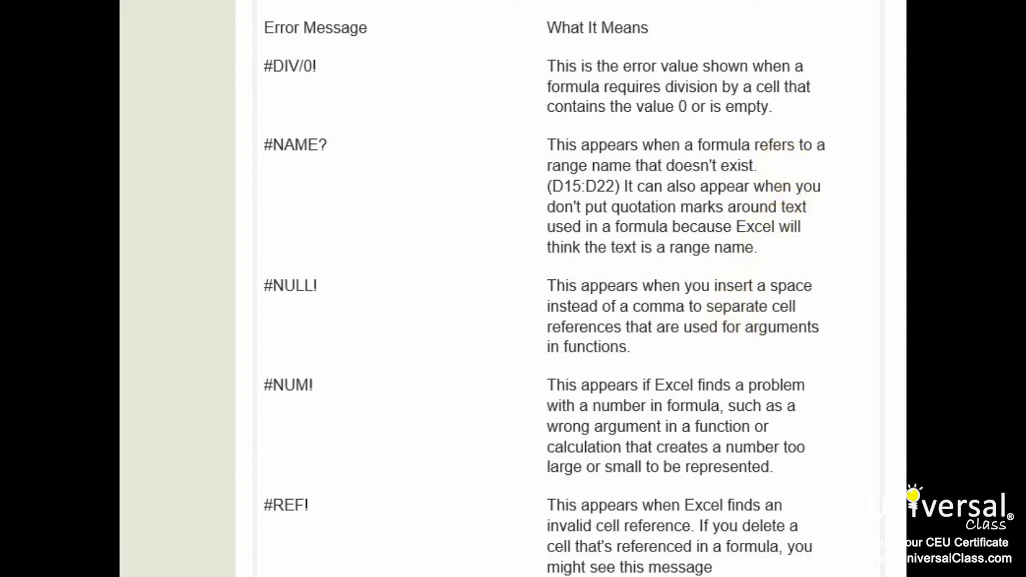
- Read further down the table of Excel error messages and their meanings
scroll(544, 289, "down", 3)
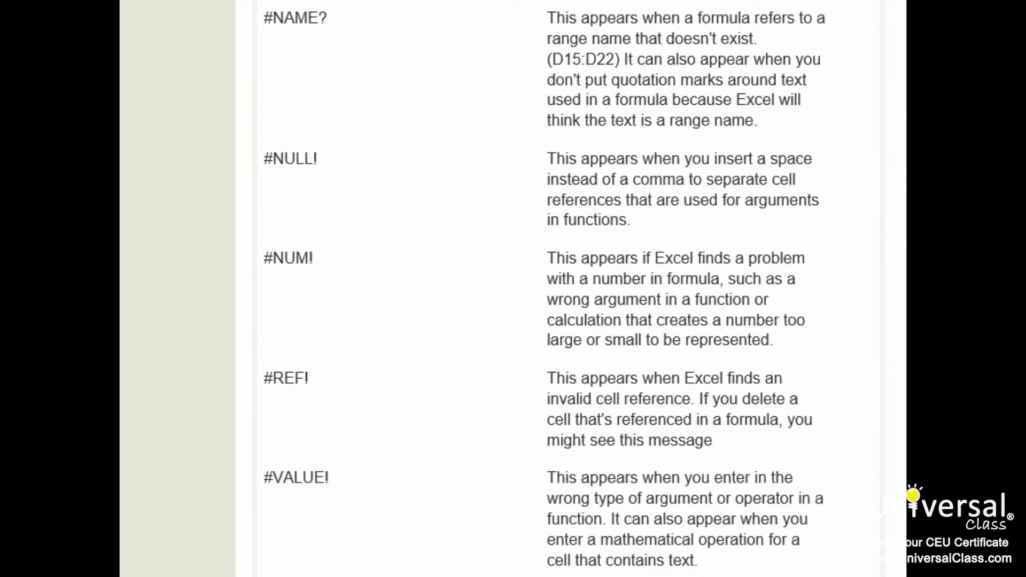